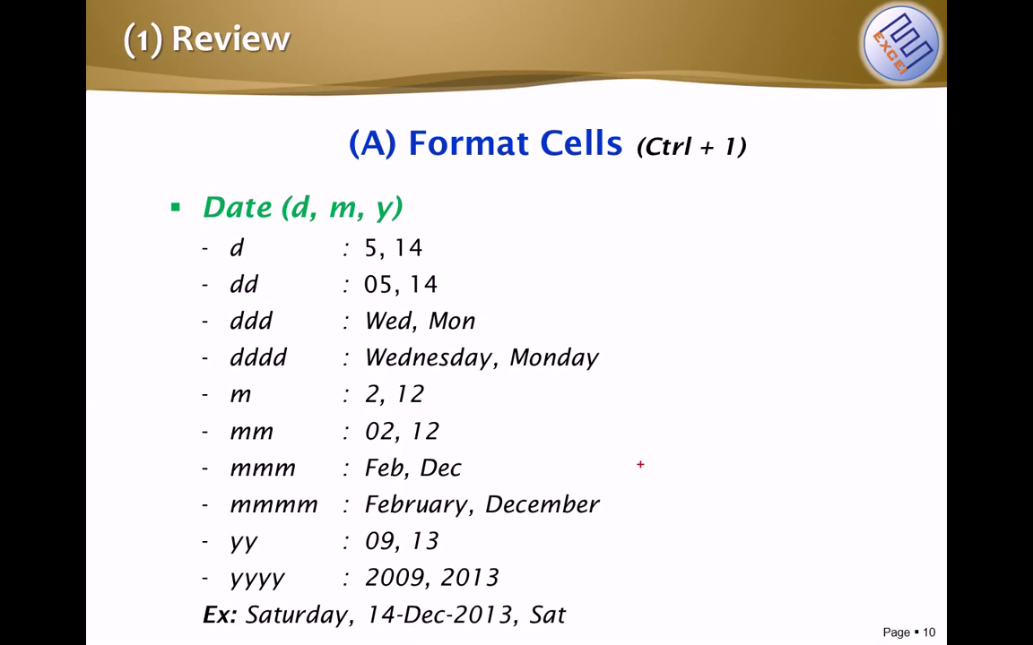
Advance the slide show to the Time (h, m, s) format codes slide.
key("Right")
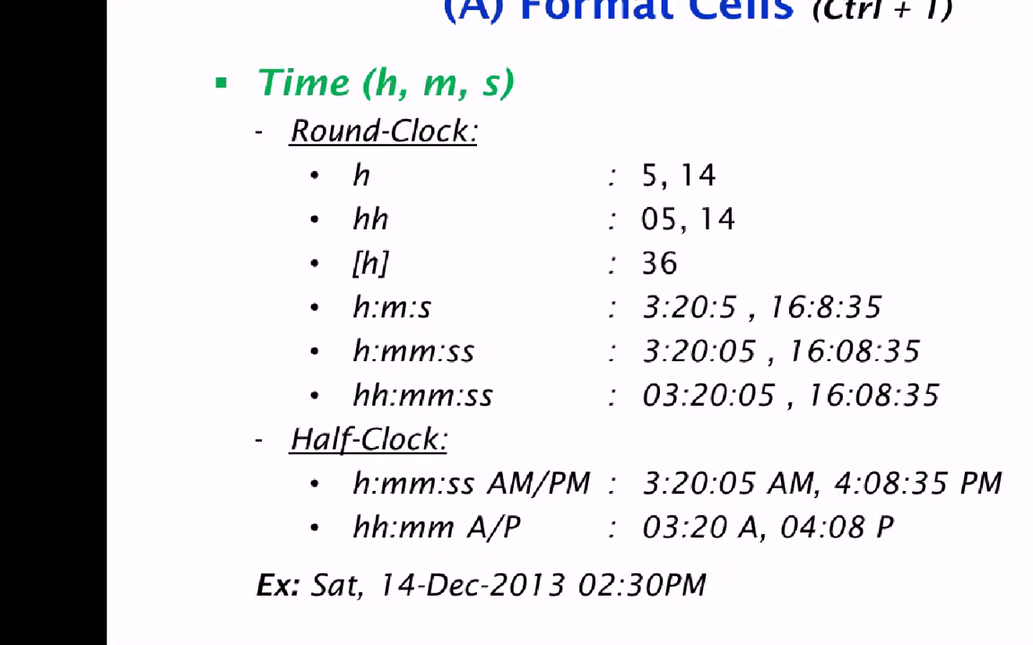
End the slide show and switch to a blank Book1 workbook in Excel.
key("Escape")
key("alt+Tab")
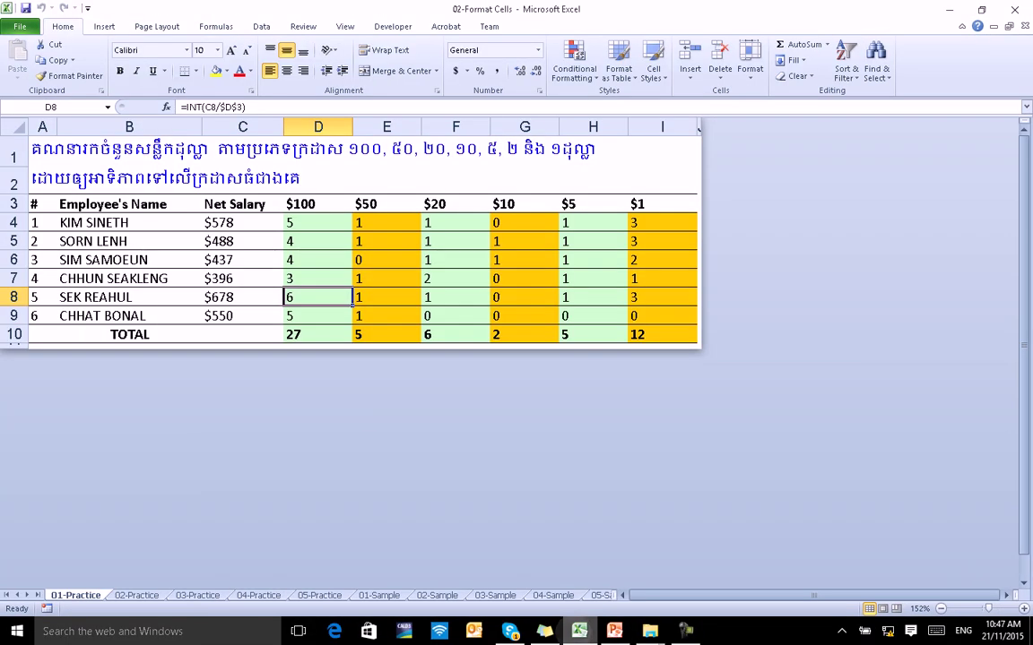
key("ctrl+n")
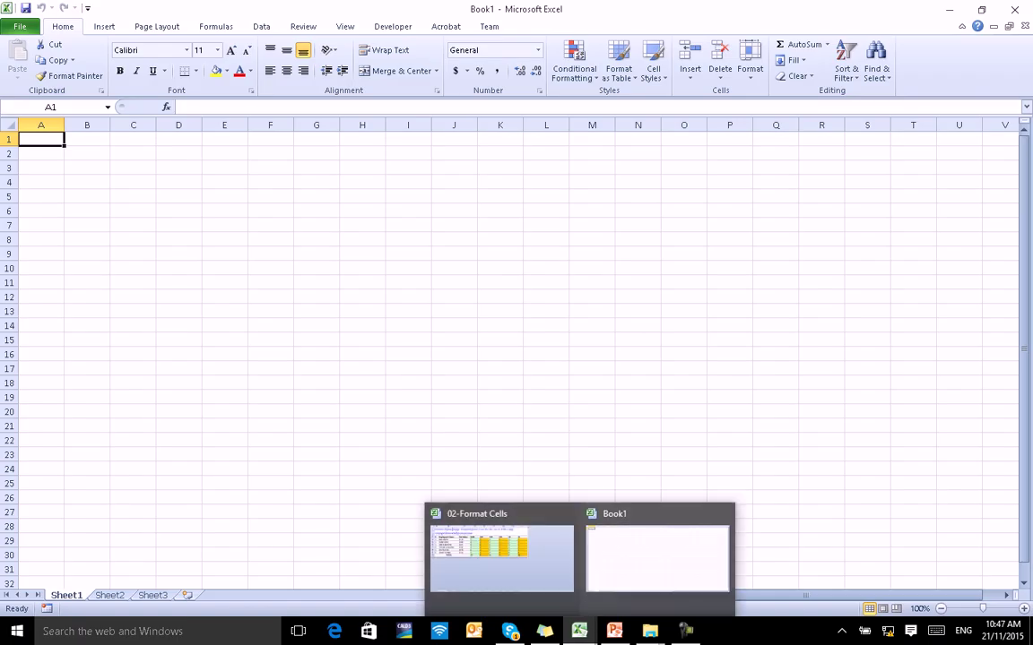
Widen column A and enter the date 14/11/15 in cell A1.
left_click_drag(64, 125, 297, 125)
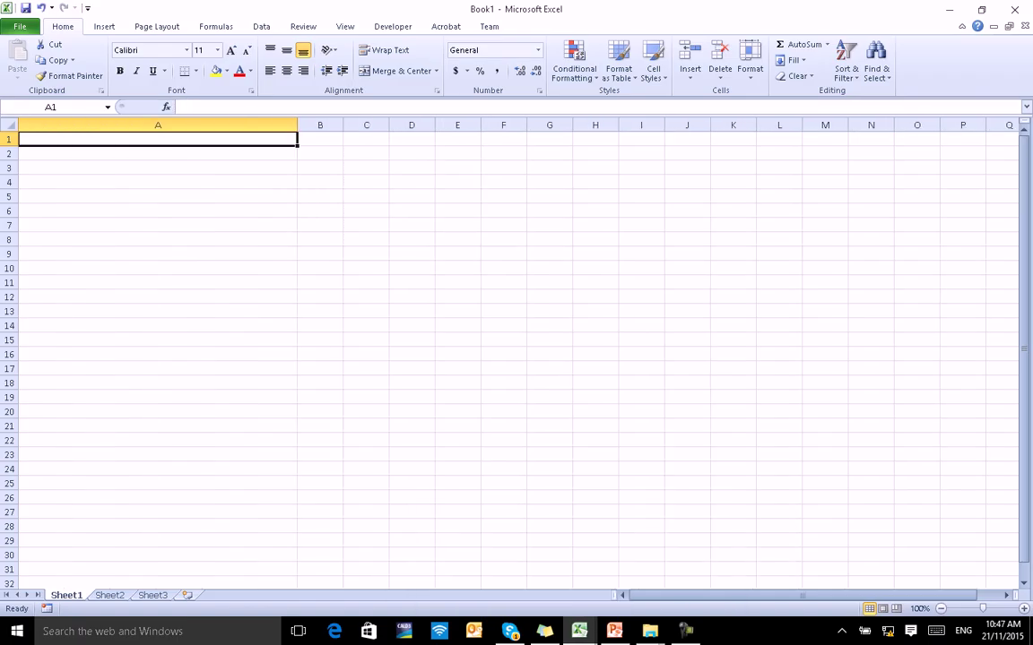
scroll(516, 349, "up", 3, "ctrl")
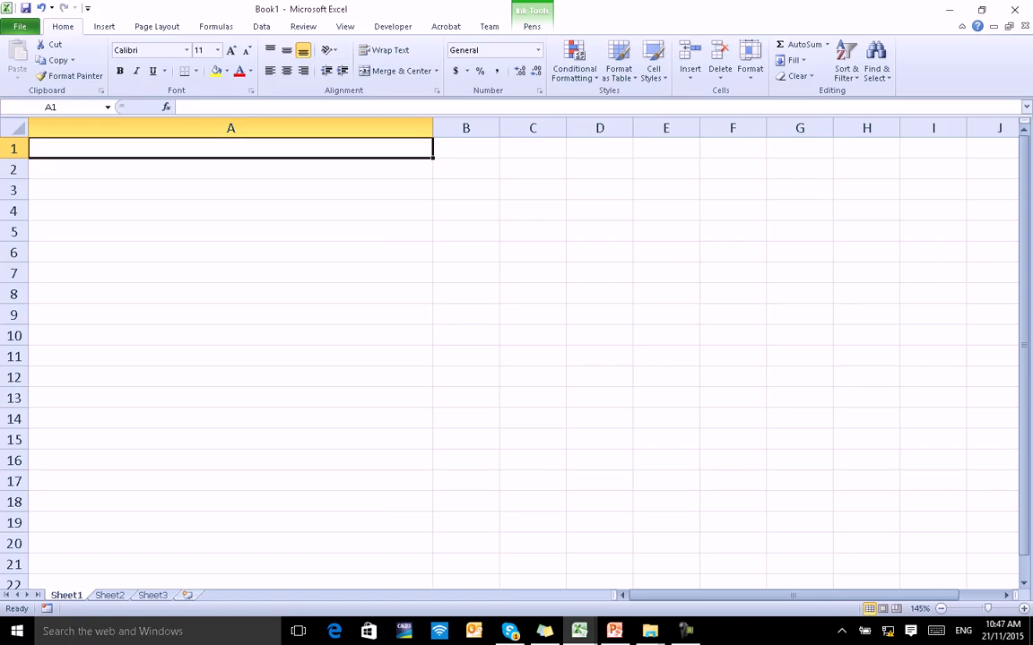
type("14/")
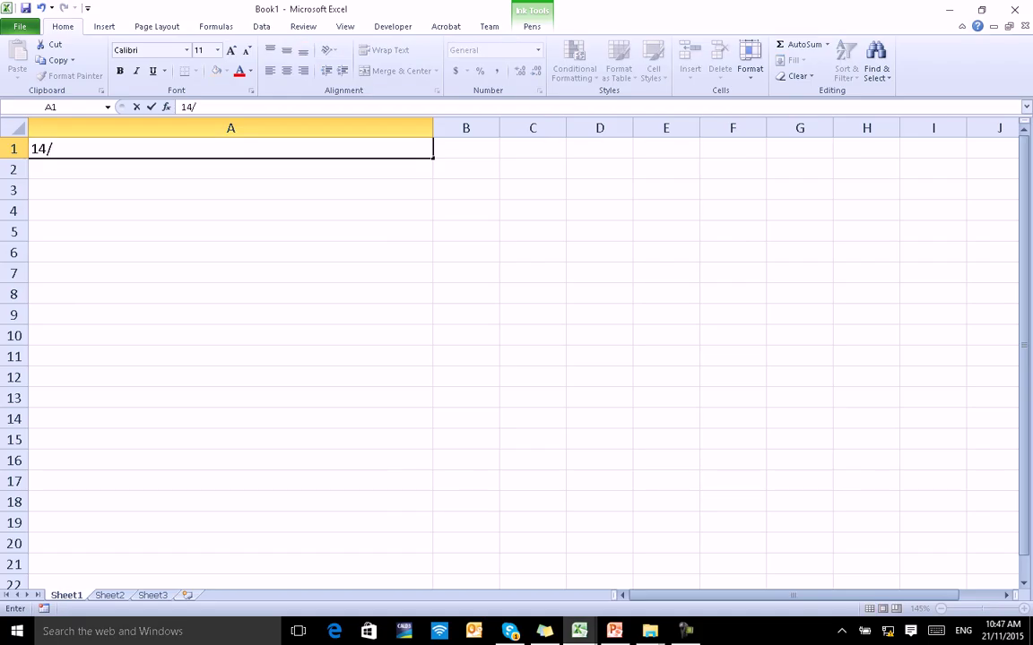
type("11/15")
key("Return")
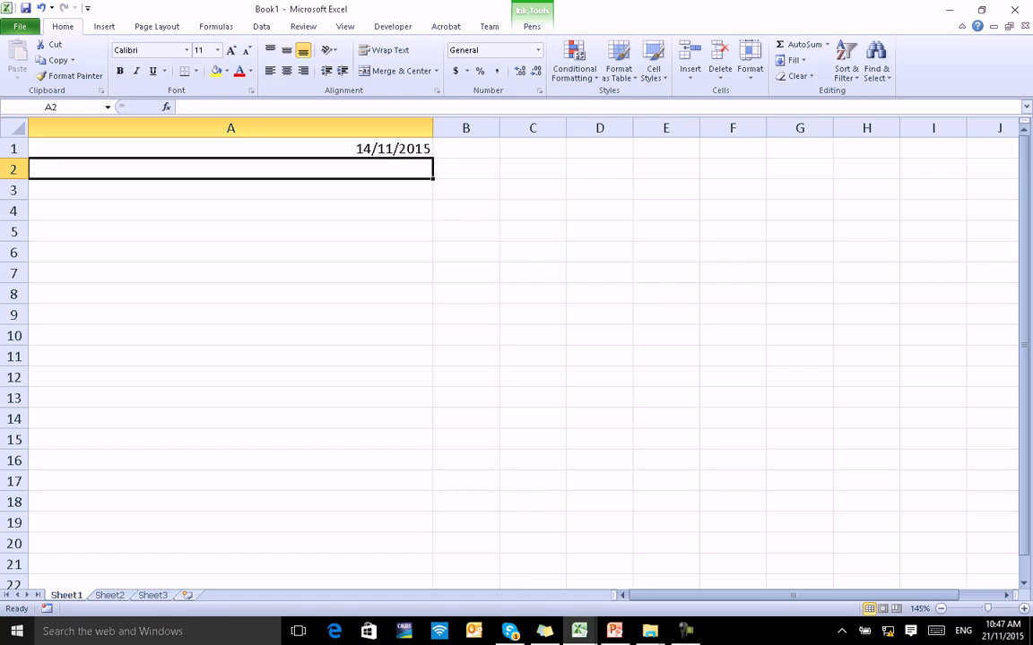
key("super")
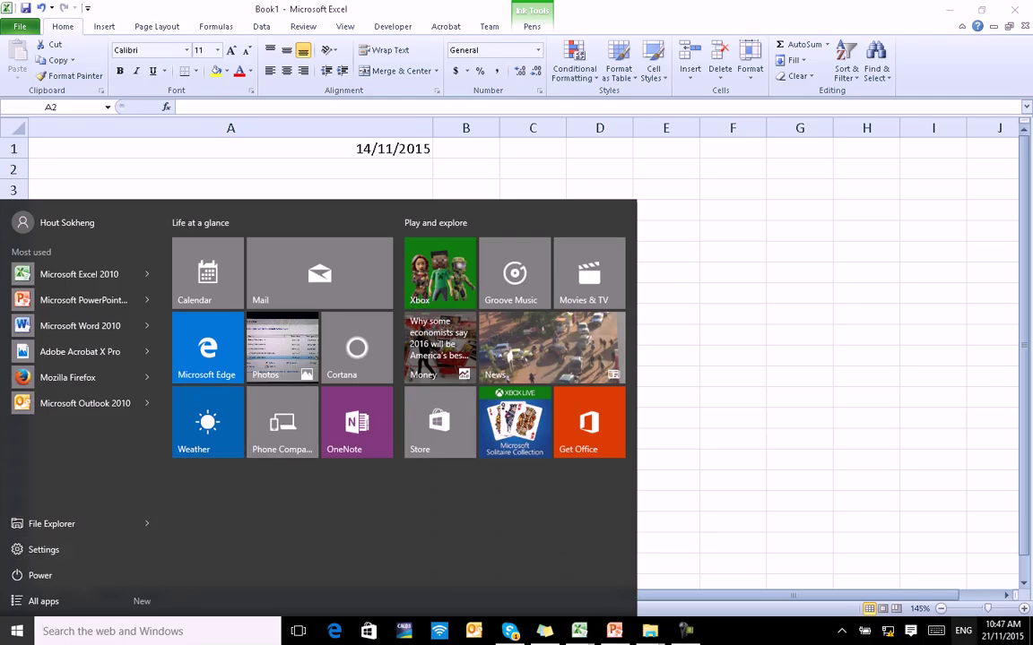
Reach the Clock, Language, and Region settings from the taskbar clock's date and time settings.
left_click(1001, 631)
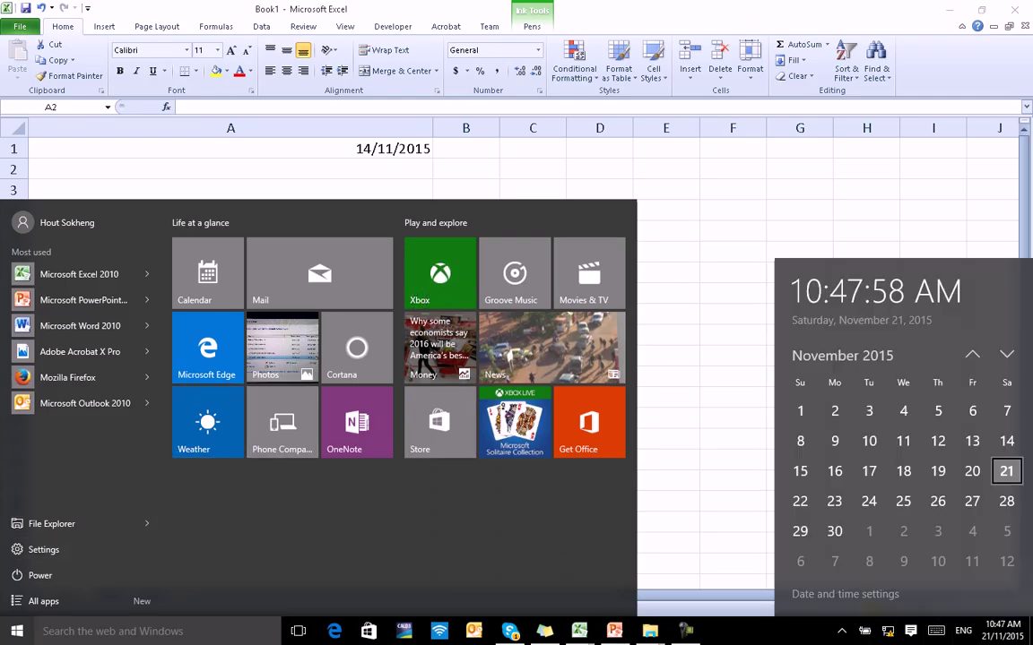
left_click(844, 595)
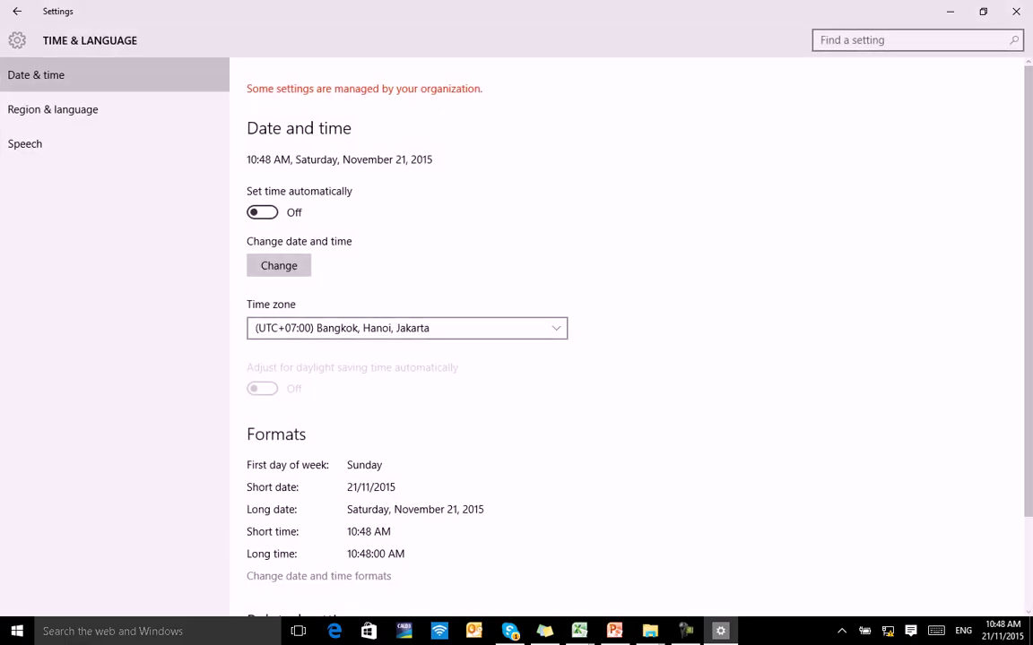
scroll(627, 336, "down", 3)
left_click(343, 538)
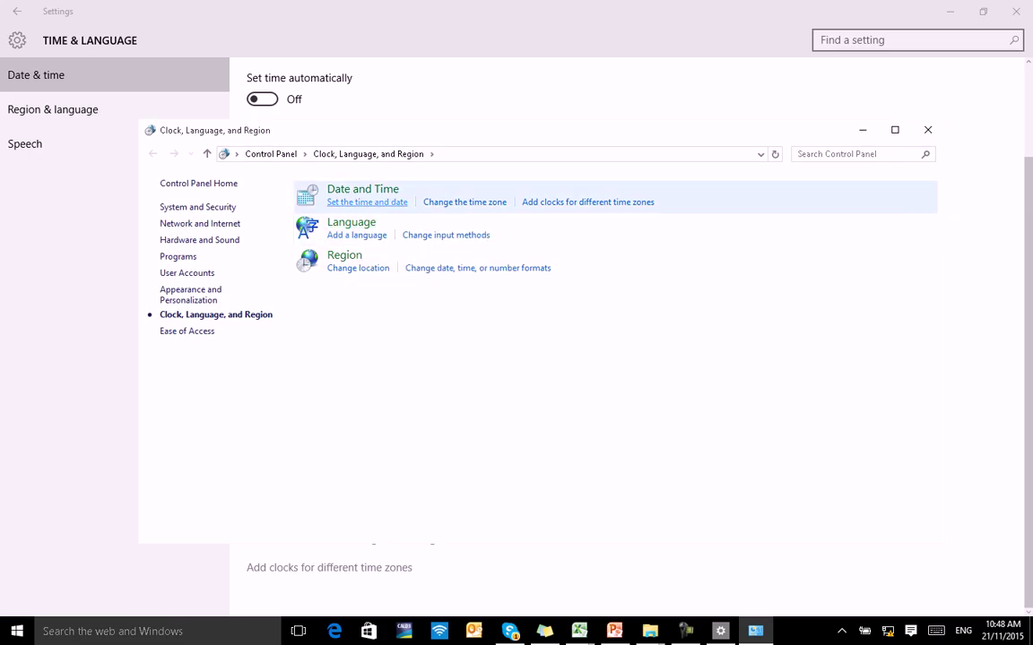
left_click(362, 190)
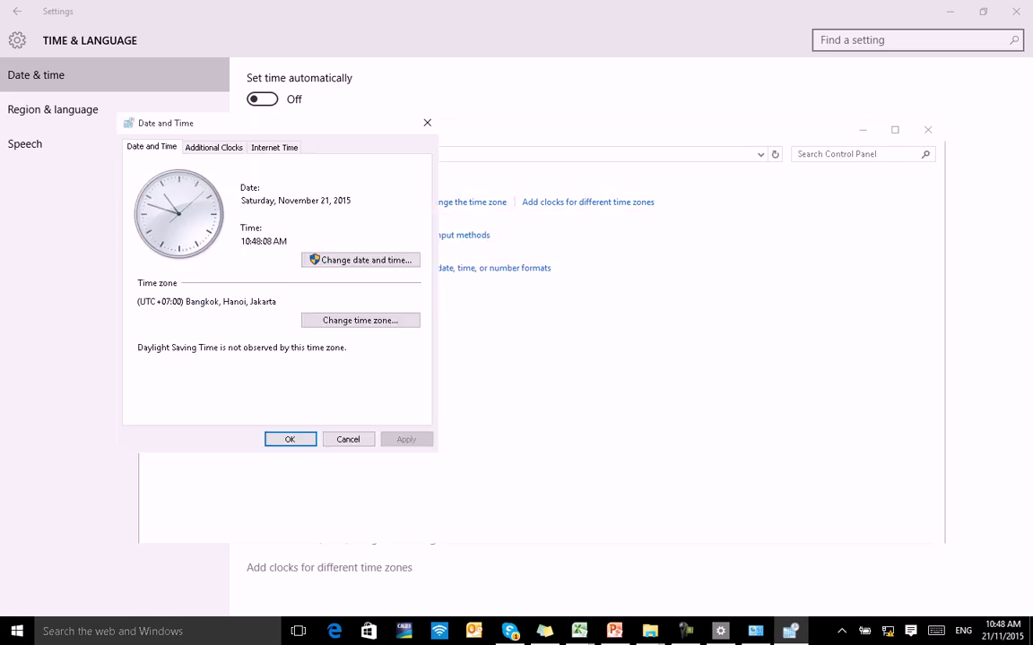
key("Return")
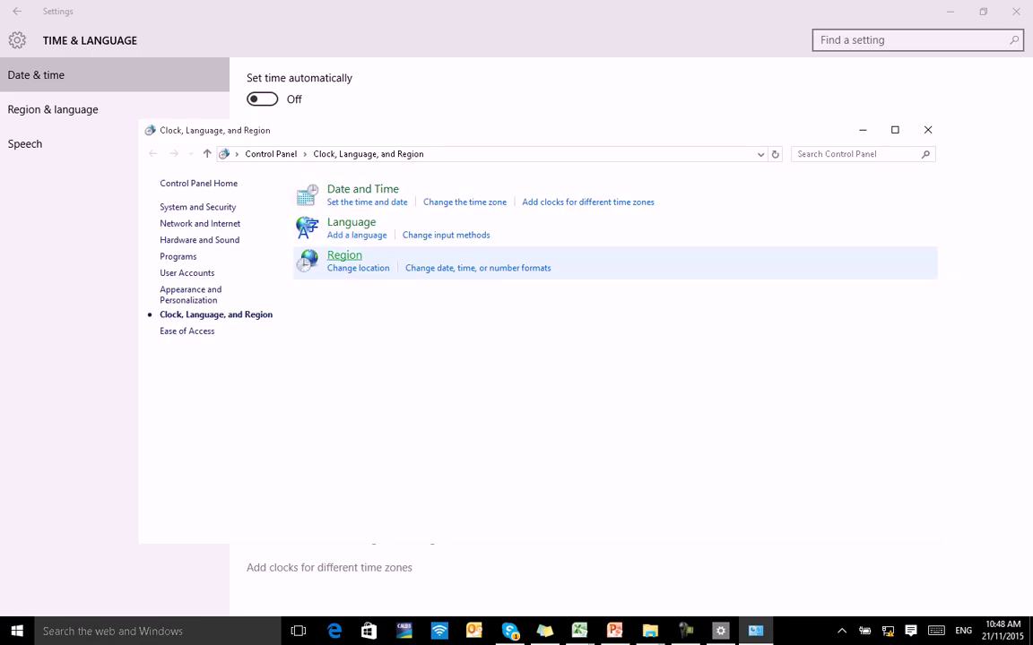
Change the Region short date format to M/dd/yyyy and apply it.
left_click(344, 255)
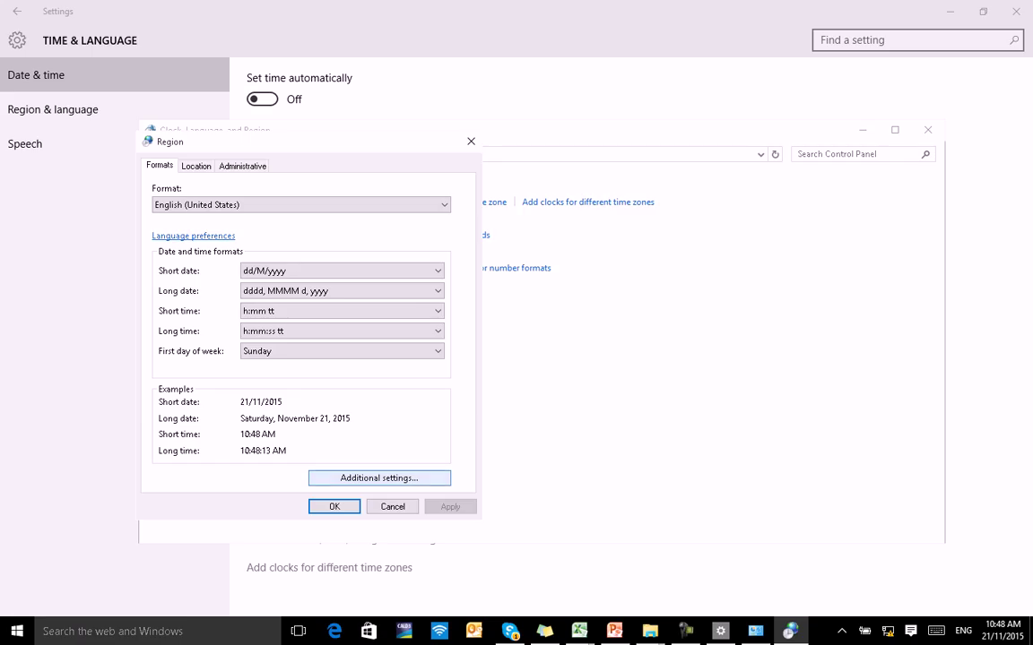
left_click(379, 478)
key("ctrl+Tab")
key("ctrl+Tab")
key("ctrl+Tab")
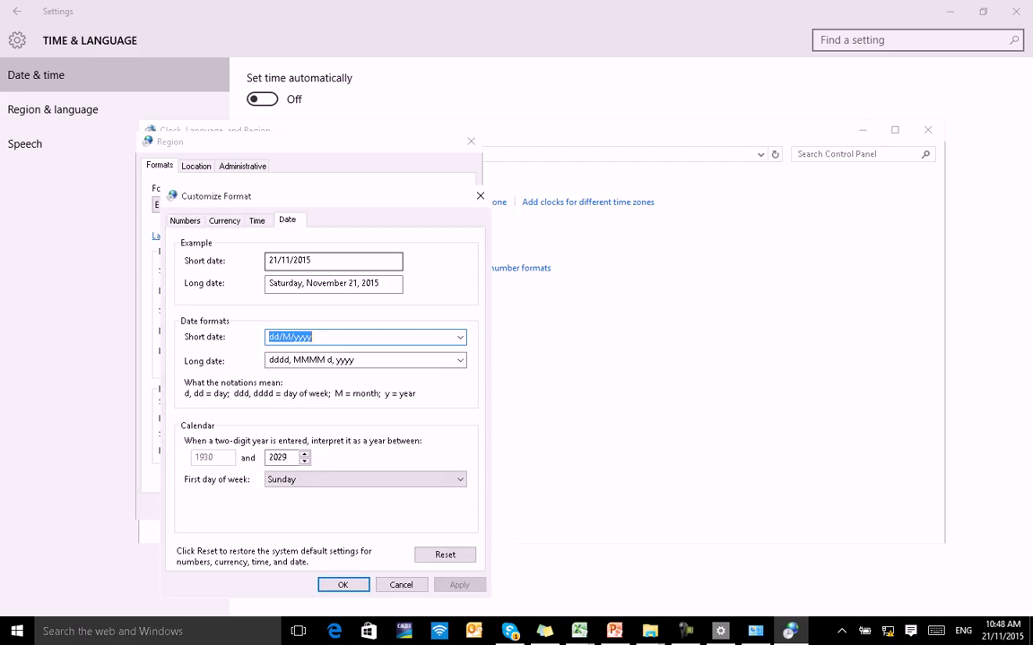
key("Home")
key("Delete")
key("Delete")
key("Delete")
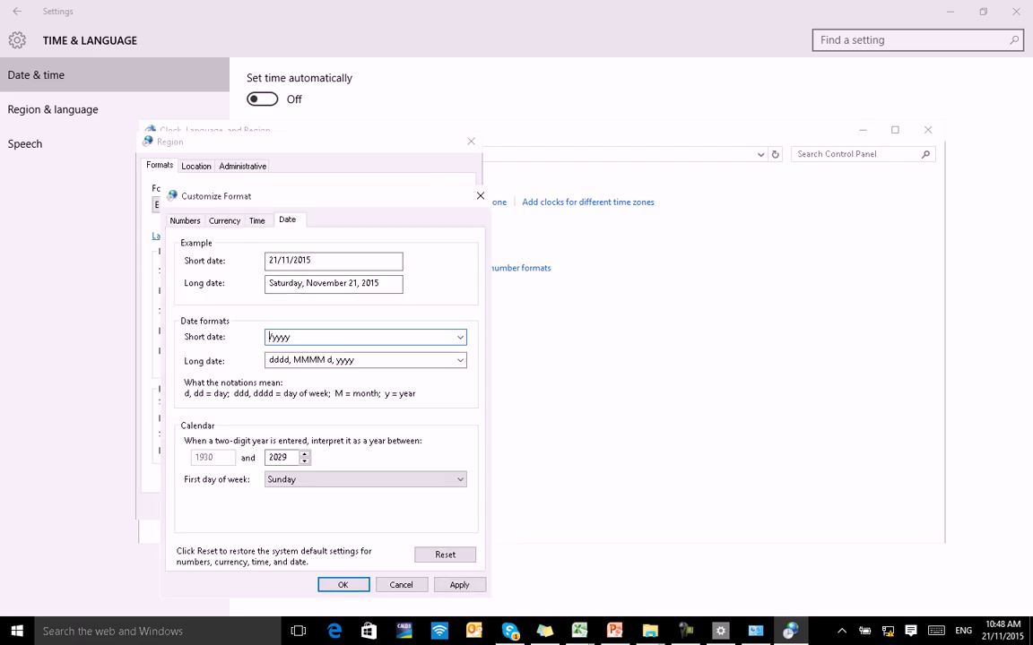
type("dd/")
key("Return")
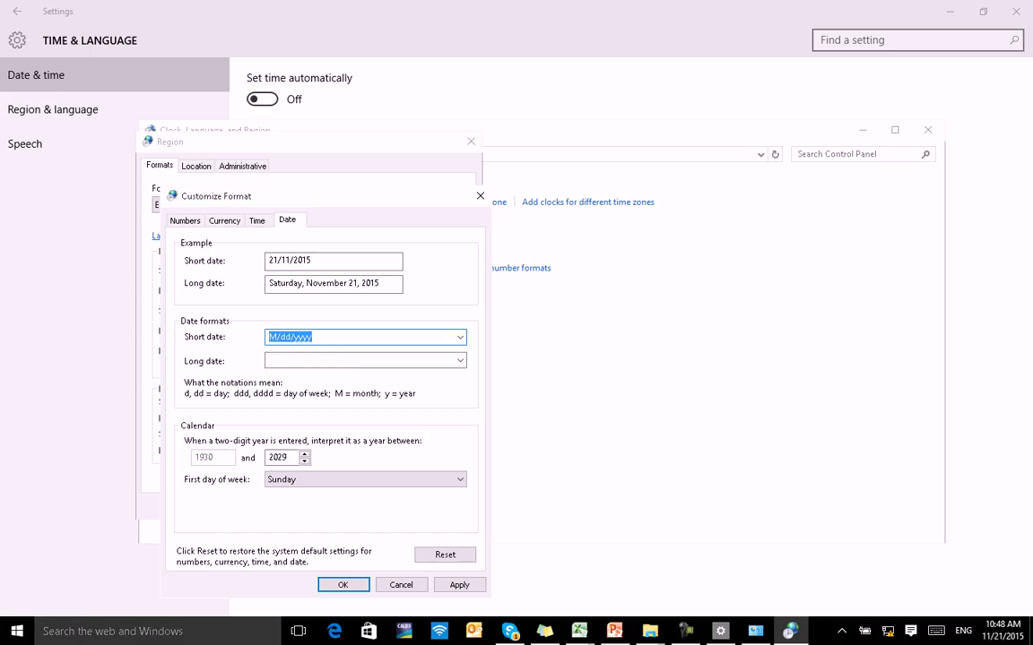
left_click(333, 506)
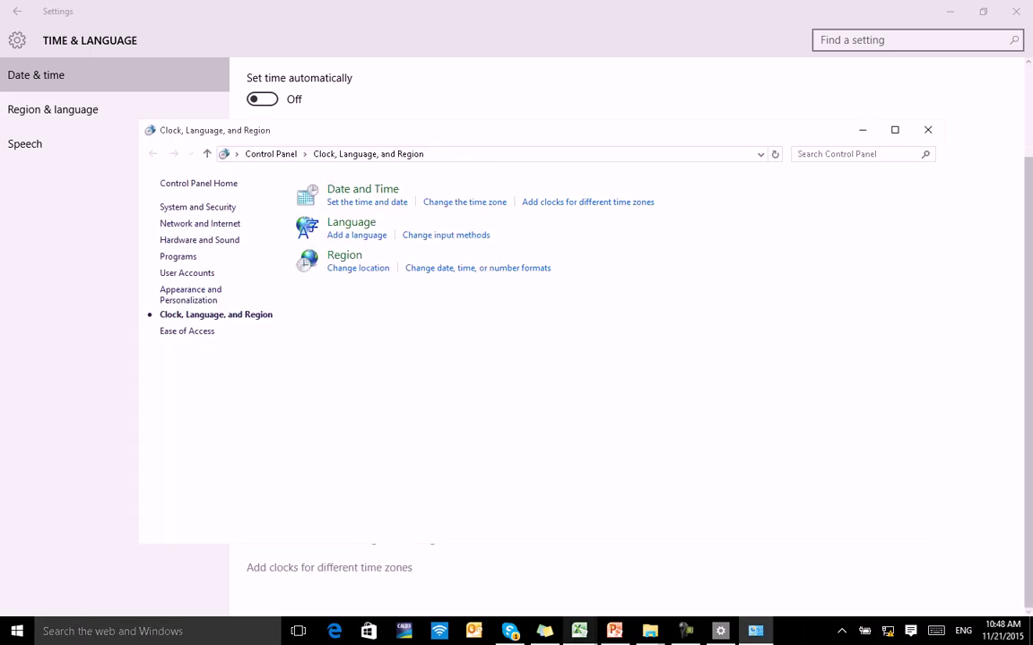
left_click(657, 557)
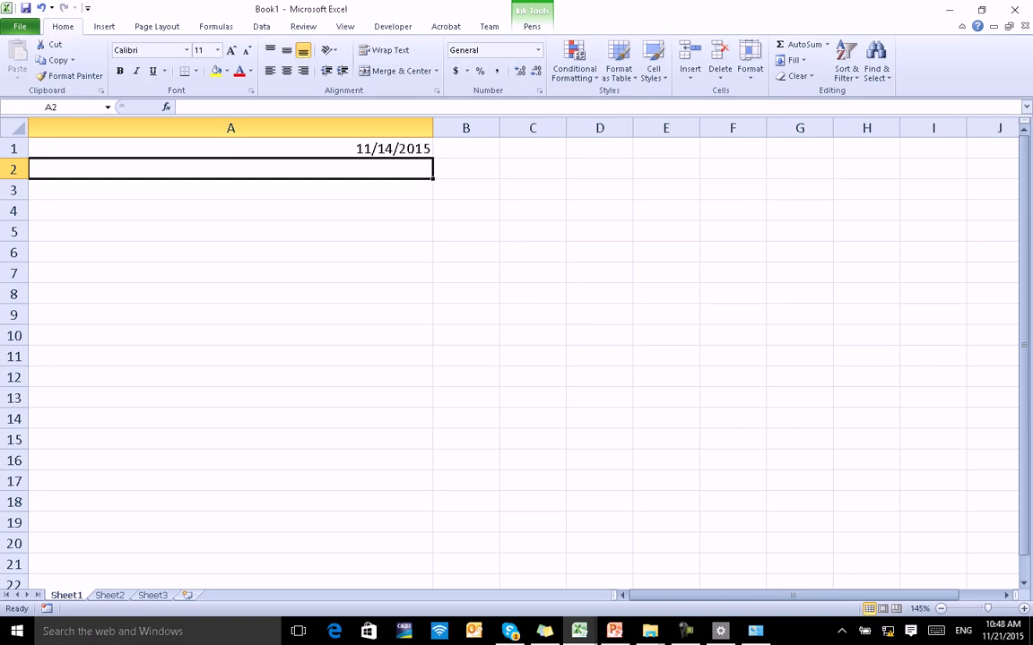
Enter 14/11/15 in A3, which stays text, and 11/14/15 in A4 as a date.
left_click(230, 190)
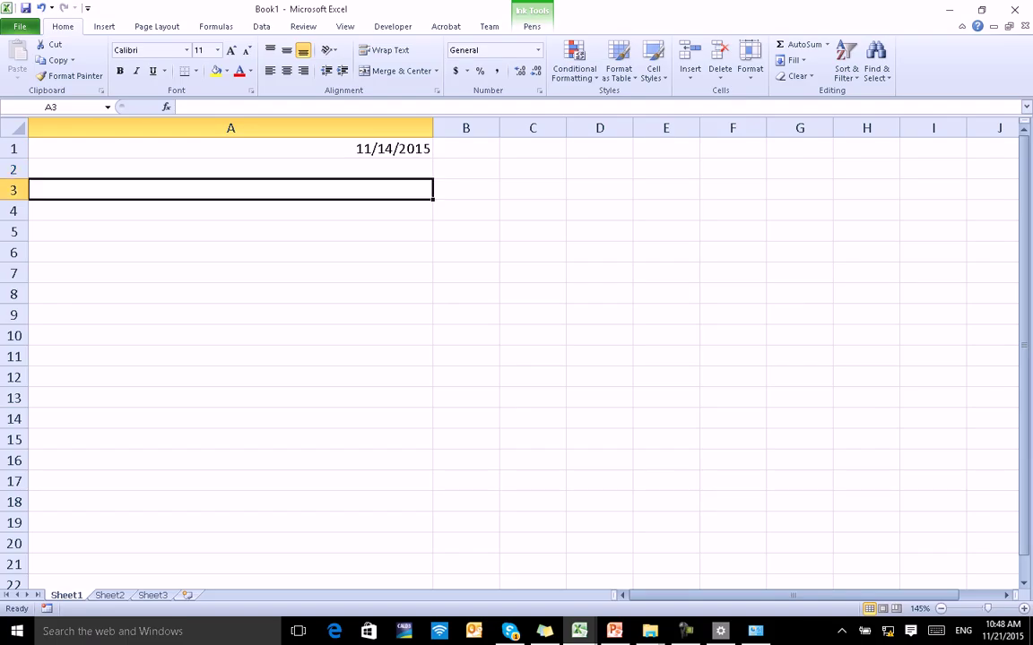
type("14/5")
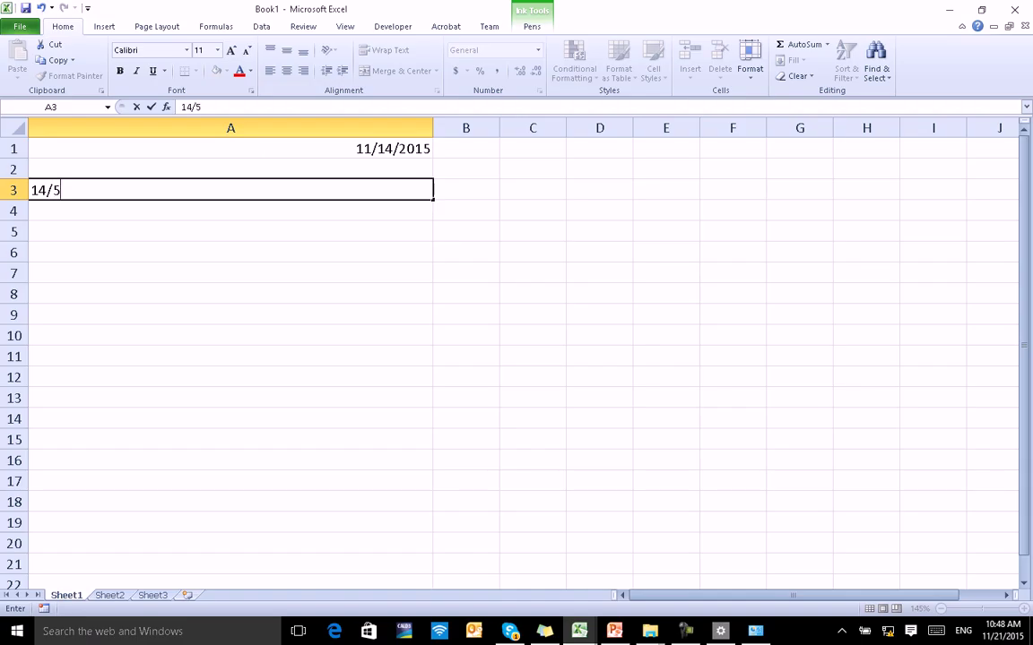
key("BackSpace")
type("11/15")
key("Return")
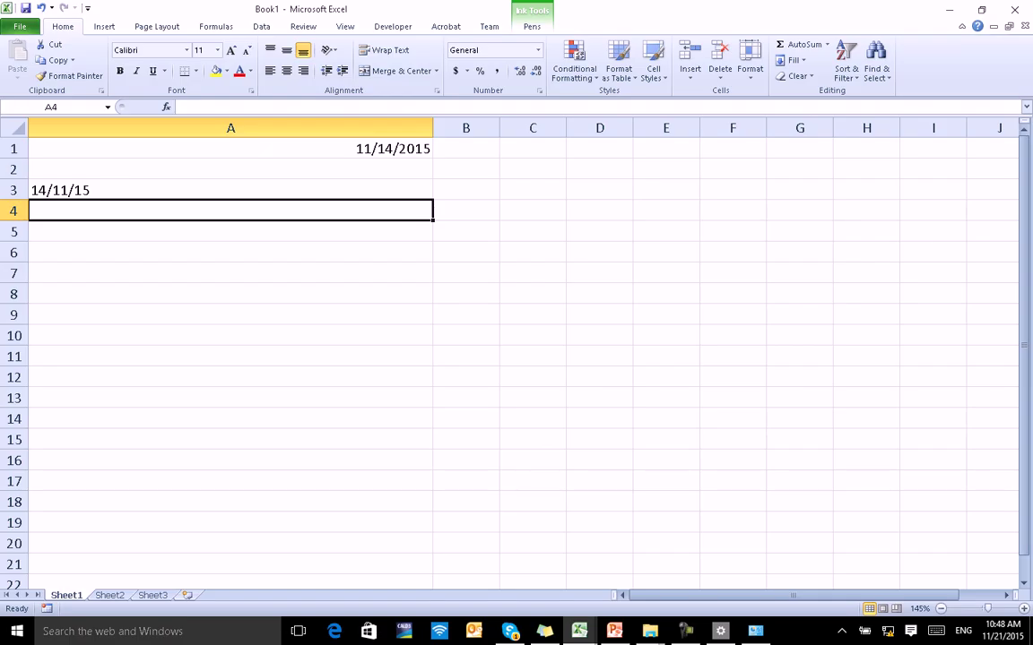
type("11/14/15")
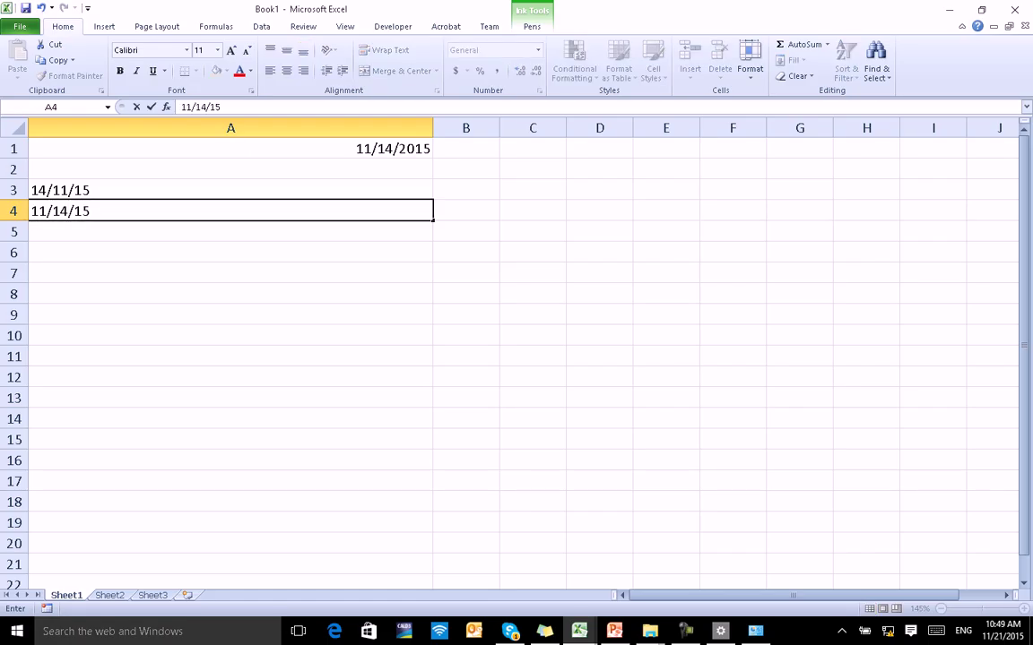
key("Return")
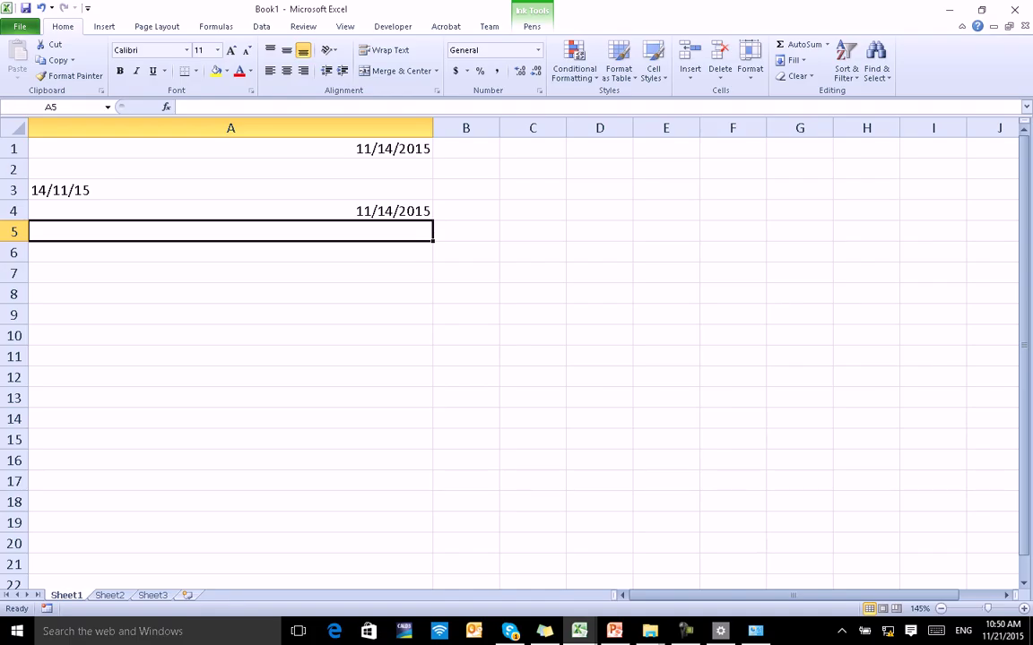
Move to A8 and preview both open workbooks, 02-Format Cells and Book1.
key("Down")
key("Down")
key("Down")
left_click(579, 631)
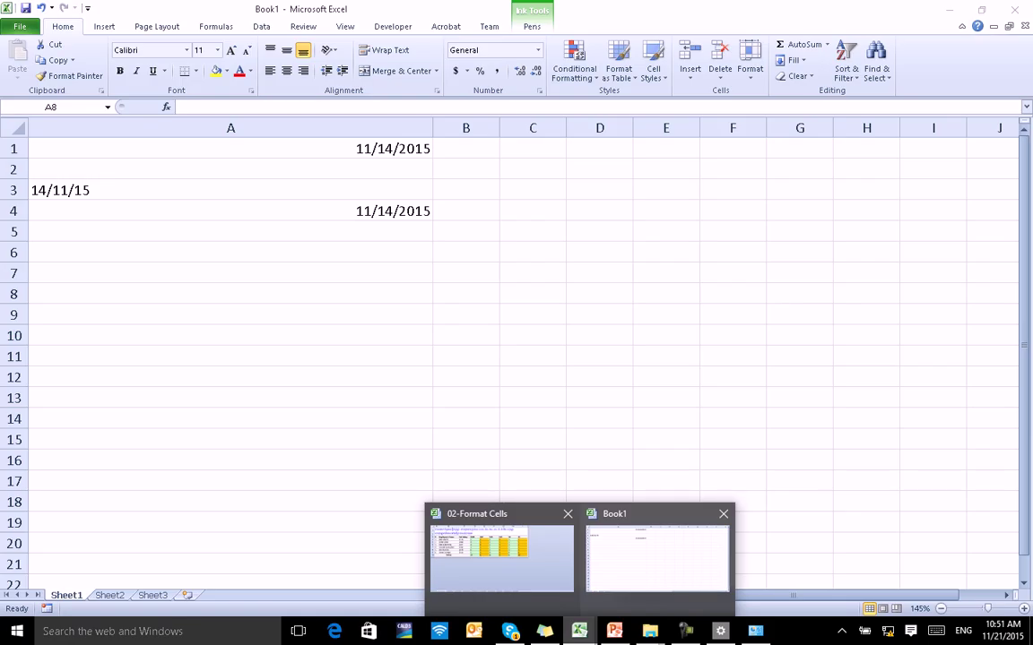
left_click(1001, 631)
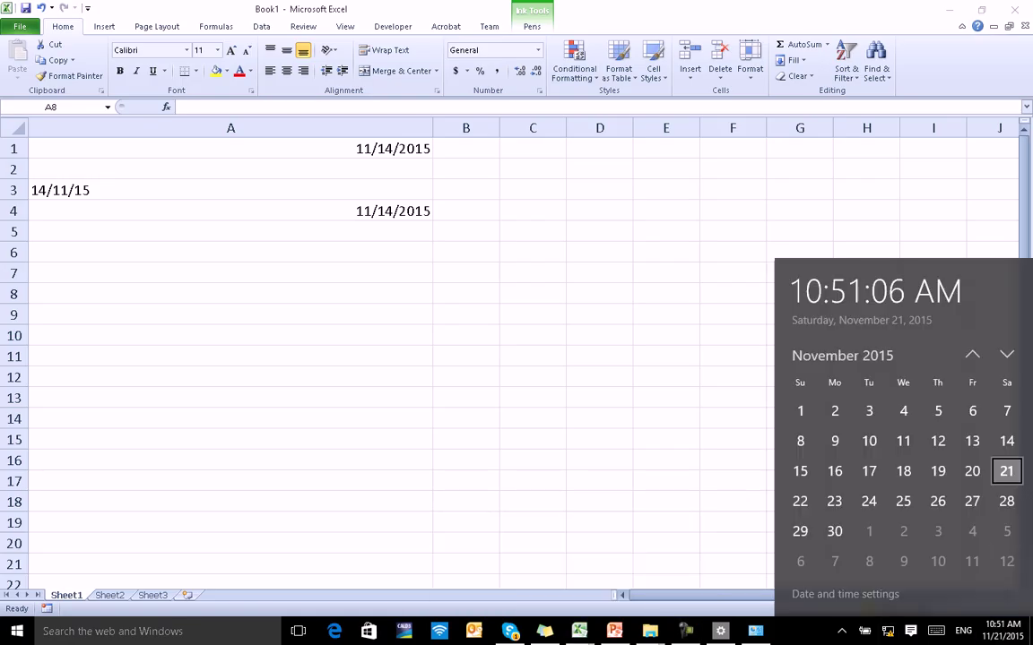
Close the calendar showing Saturday, November 21, 2015 and select cell B1 in Book1.
left_click(1001, 631)
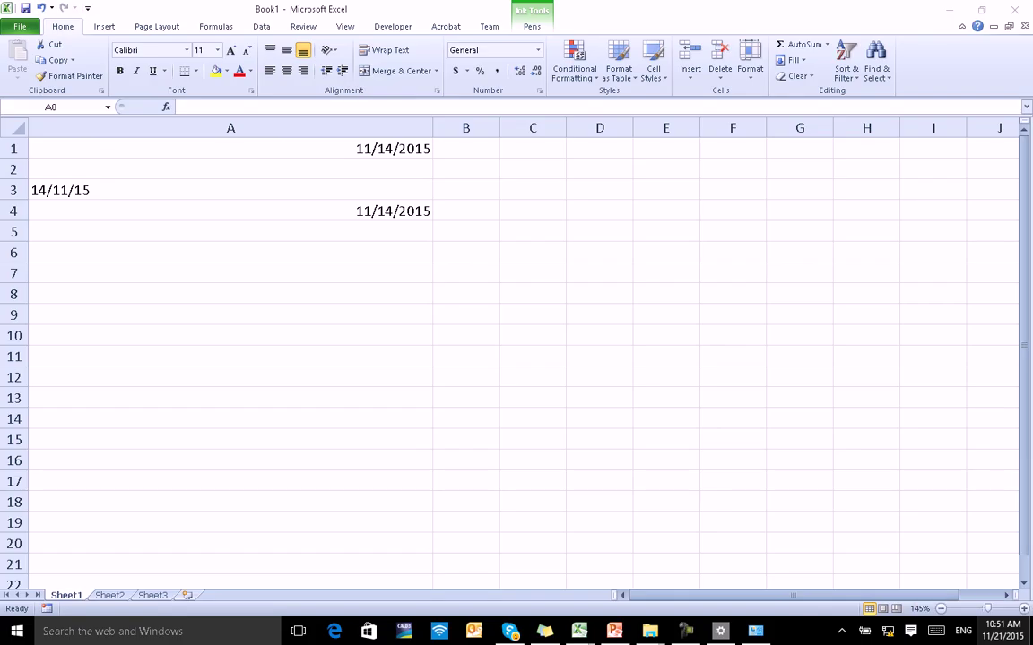
left_click(466, 149)
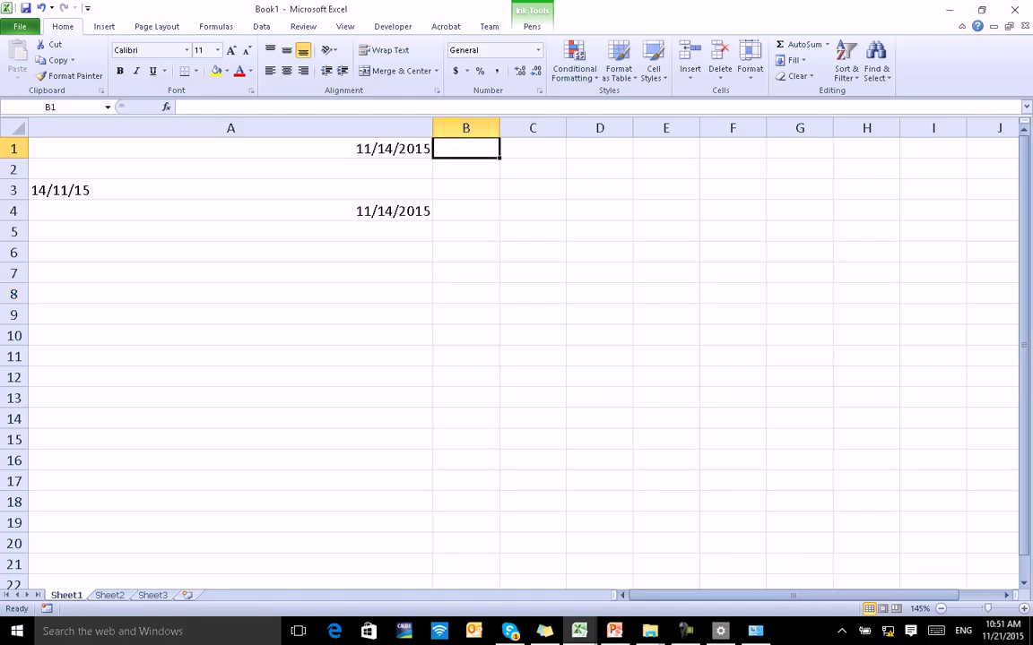
Cancel saving Book1 and open 02-Format Cells from the Recent workbooks list.
key("F12")
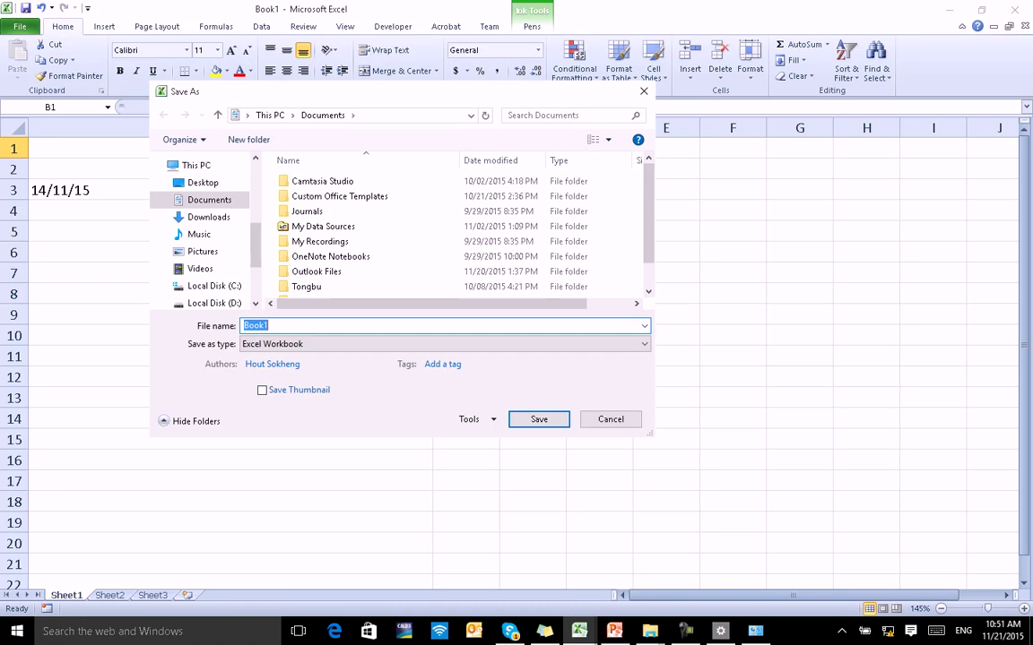
key("Escape")
key("alt+f")
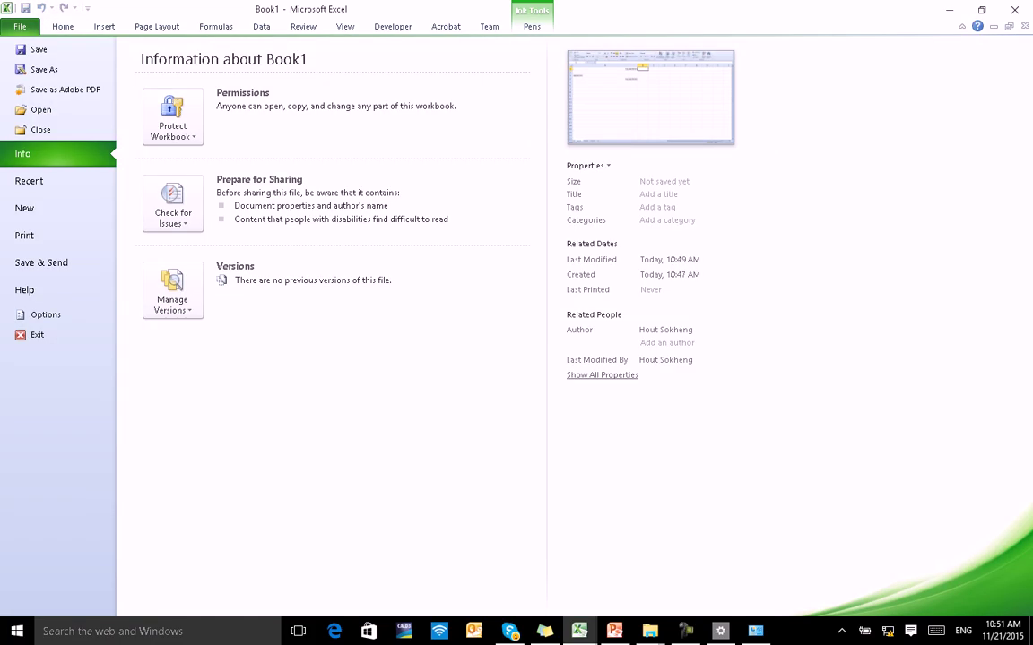
key("Down")
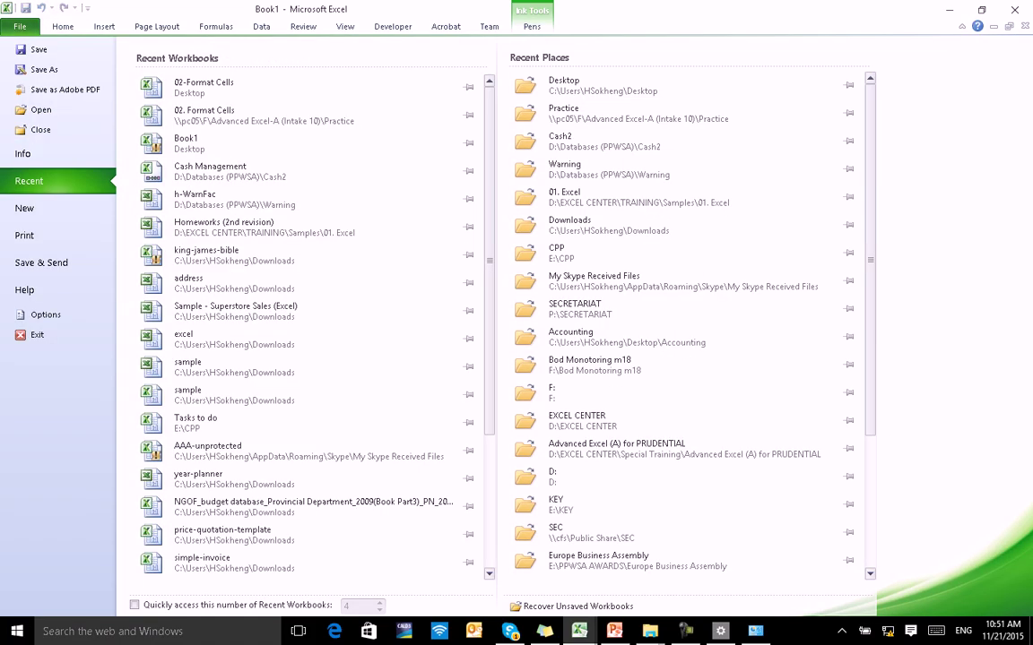
key("Tab")
key("Return")
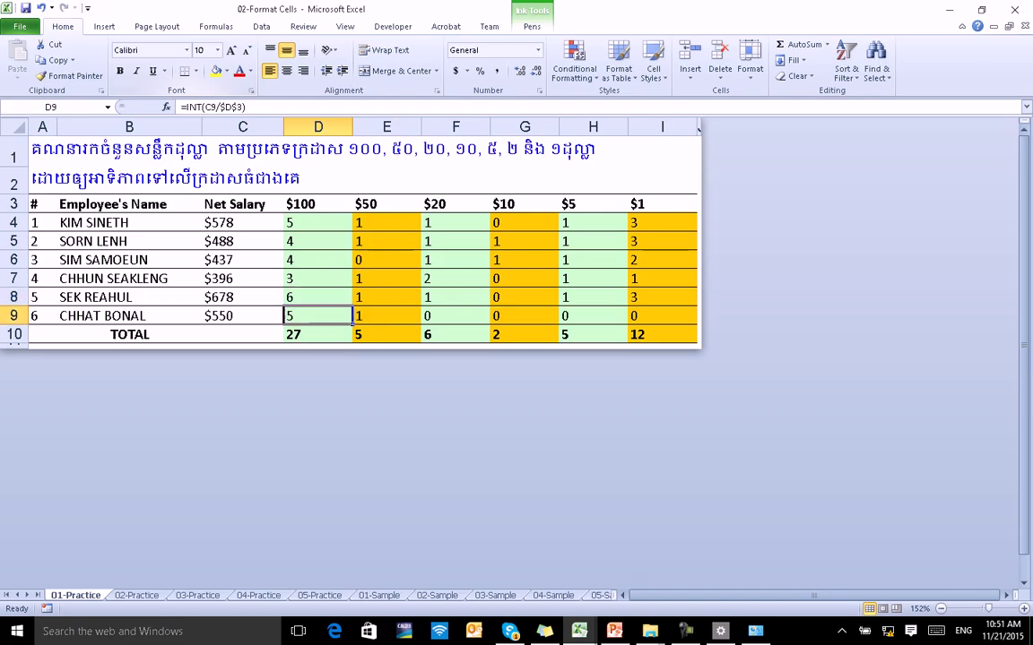
Go to the 05-Practice sheet and select the Hour-Out times E3:E8.
key("ctrl+Page_Down")
key("ctrl+Page_Down")
key("ctrl+Page_Down")
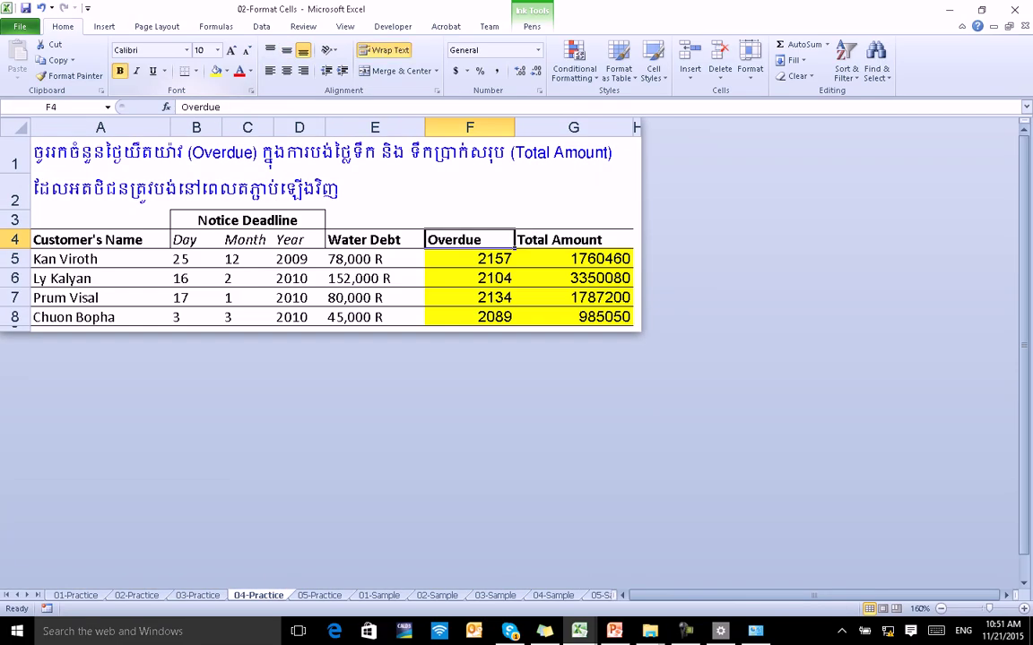
key("ctrl+Page_Down")
left_click(361, 308)
left_click(449, 309)
left_click(360, 329)
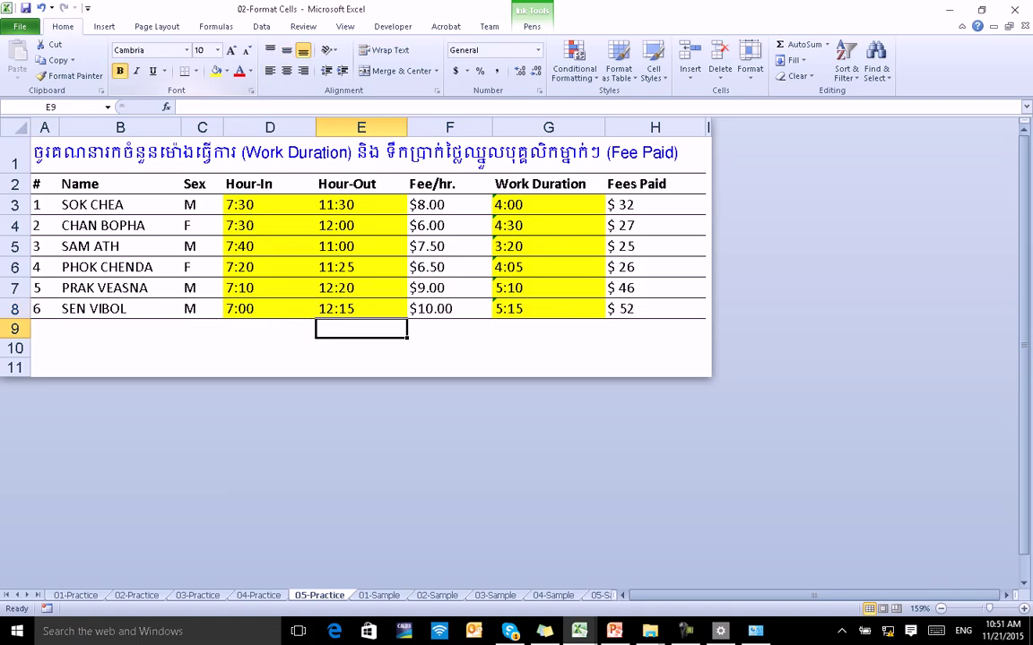
left_click_drag(360, 309, 360, 205)
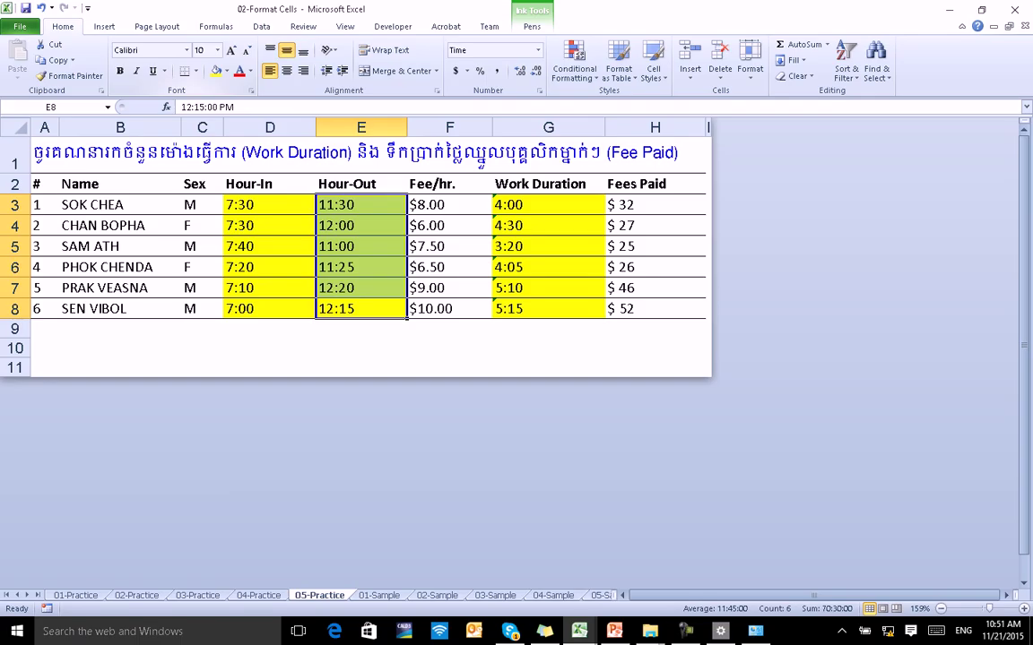
Enter =SUM(E3:E8) in cell E9, giving a 22:30 Hour-Out total.
left_click(360, 348)
key("Up")
type("=sum")
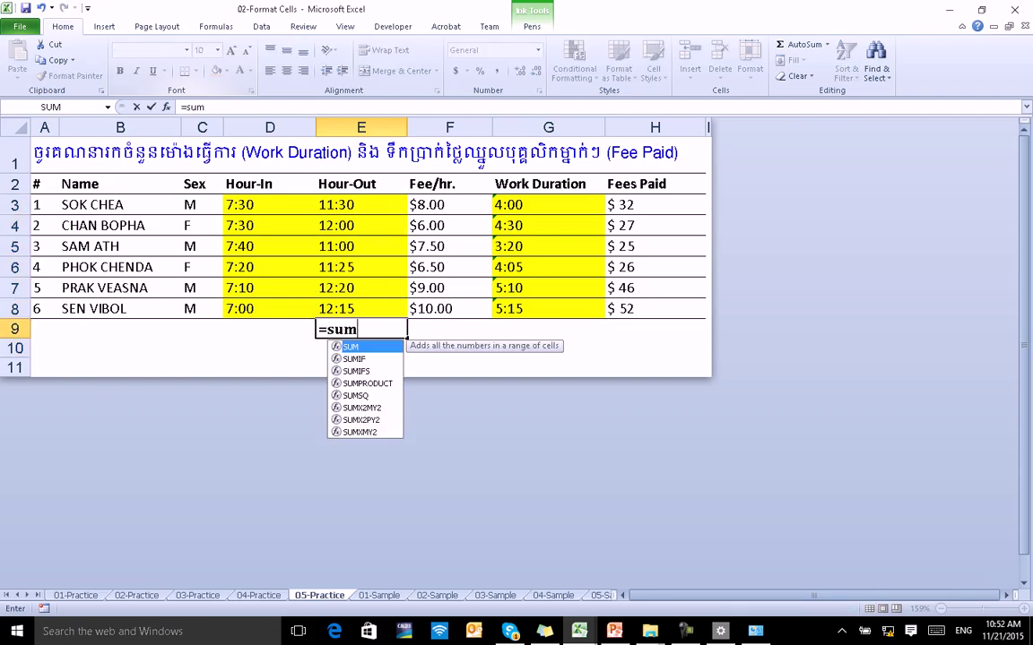
type("(")
mouse_move(360, 288)
left_mouse_down()
mouse_move(360, 309)
mouse_move(360, 204)
left_mouse_up()
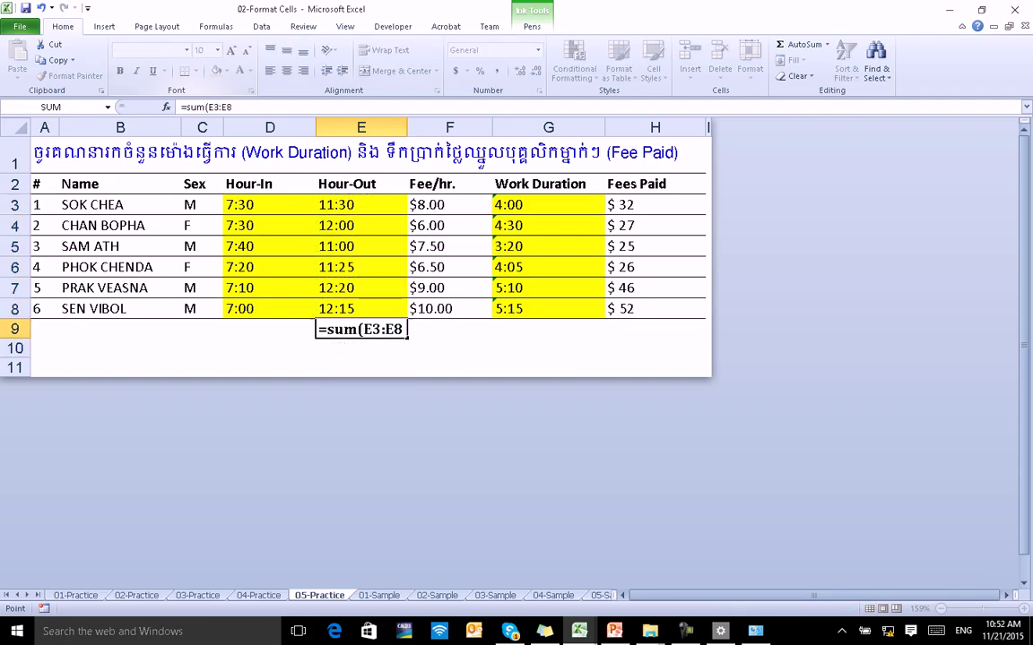
key("Return")
left_click(360, 329)
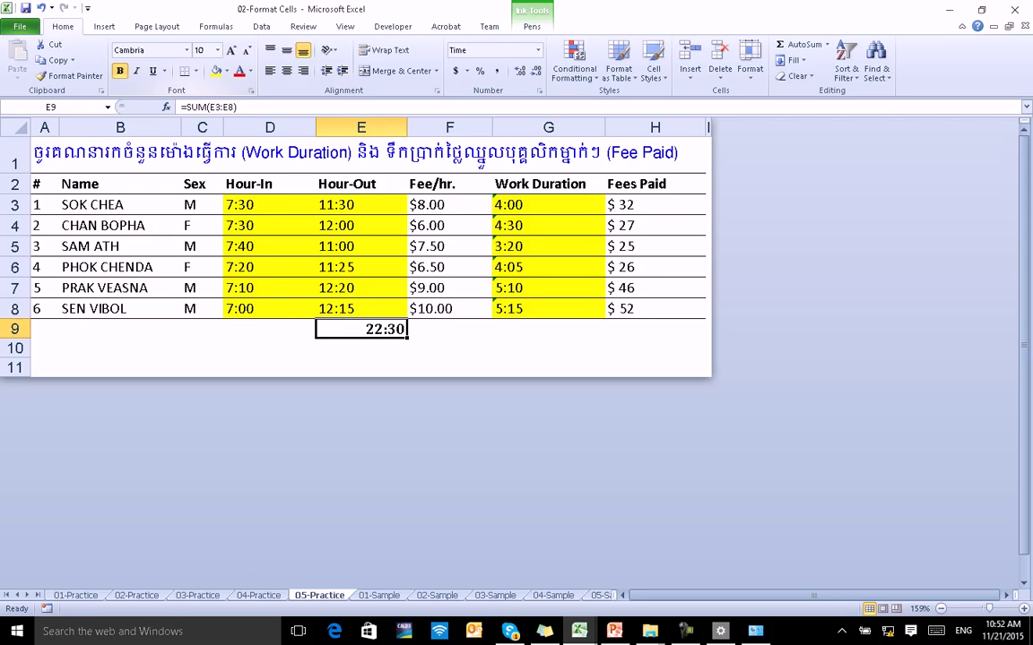
scroll(359, 251, "up", 2, "ctrl")
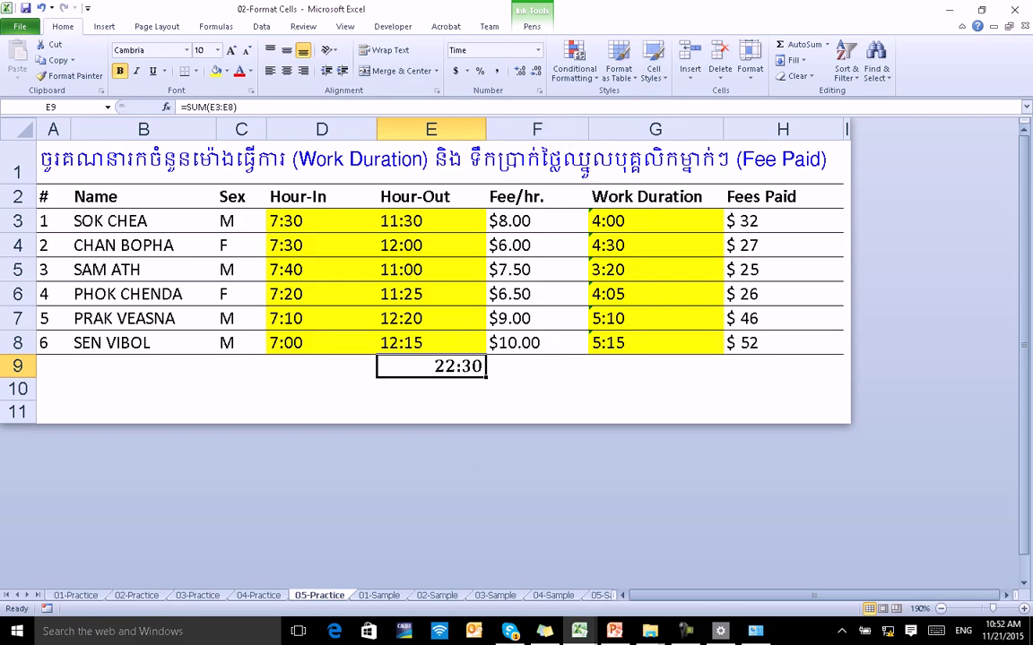
left_click_drag(430, 343, 431, 220)
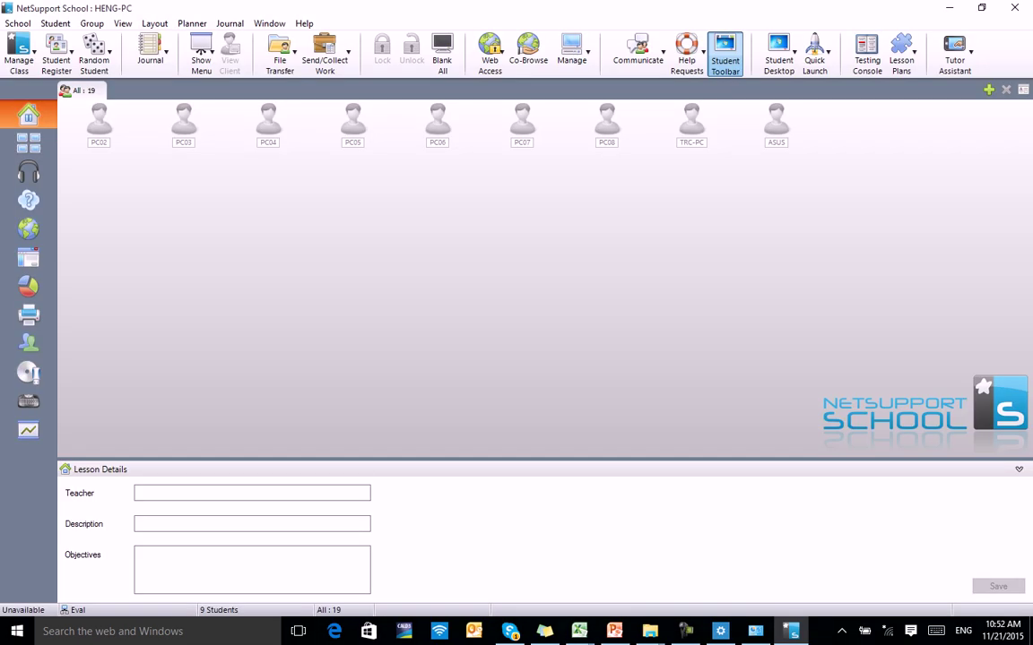
Refresh the NetSupport School class list to reconnect the student computers.
left_click(18, 49)
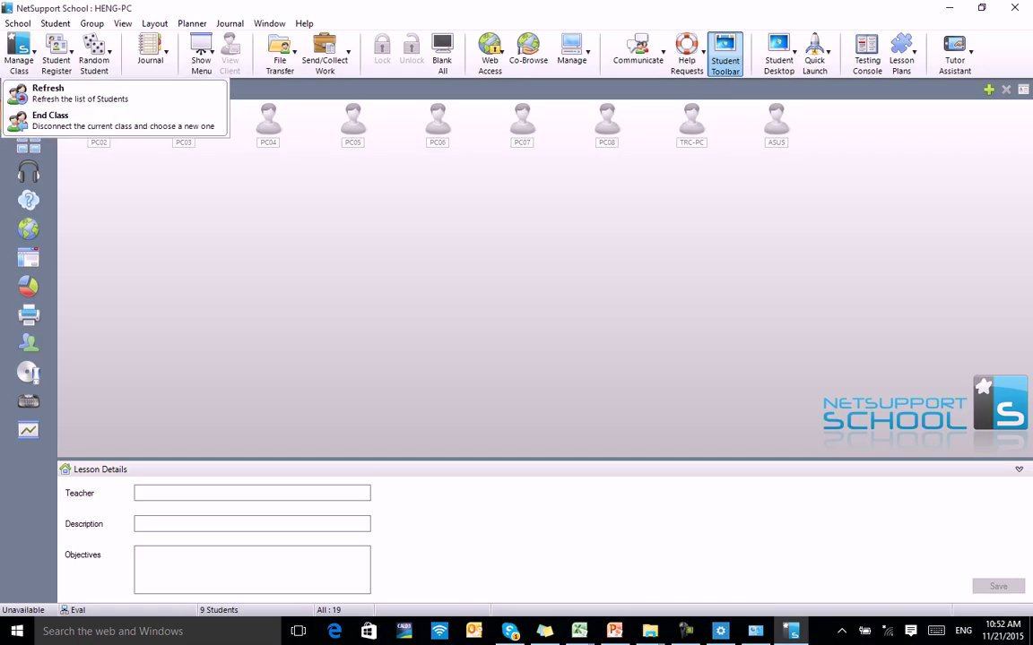
left_click(36, 85)
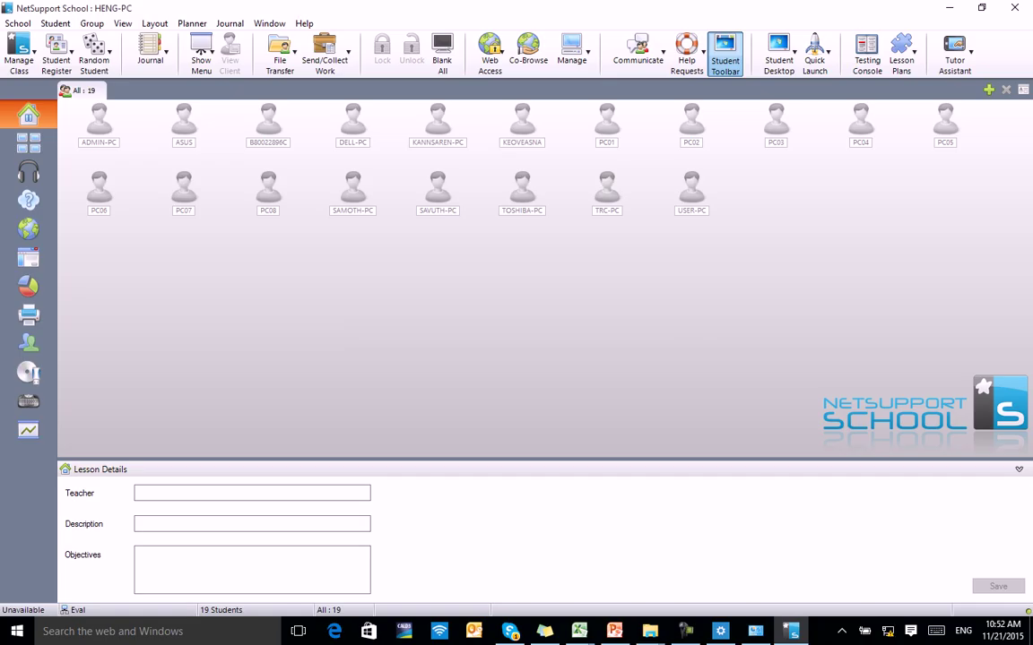
left_click(19, 53)
key("Escape")
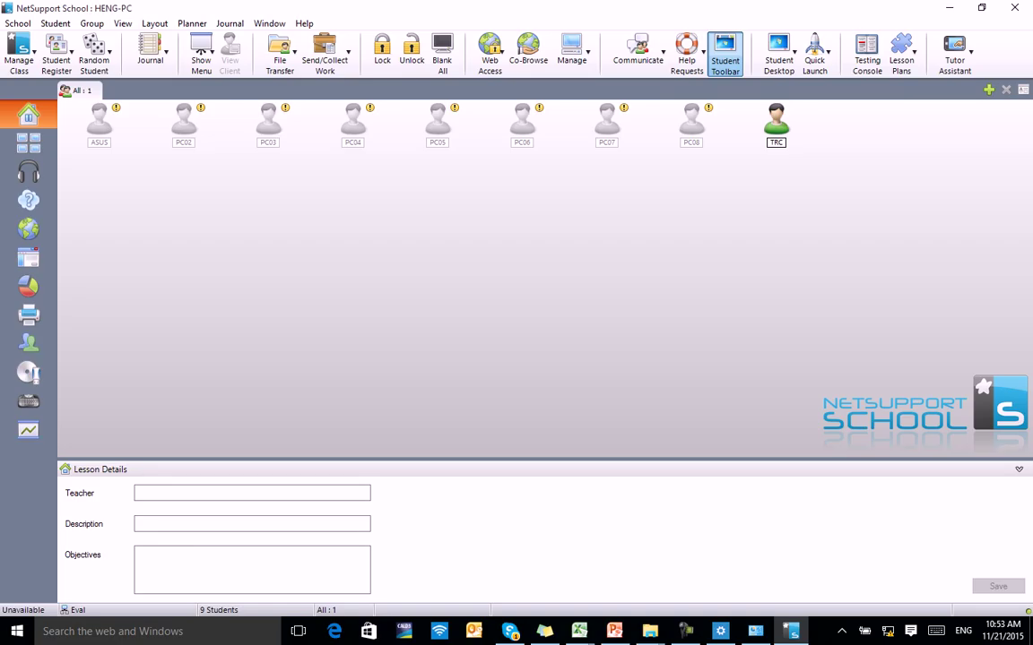
Start showing the teacher's screen to the students with the Show option.
left_click(19, 54)
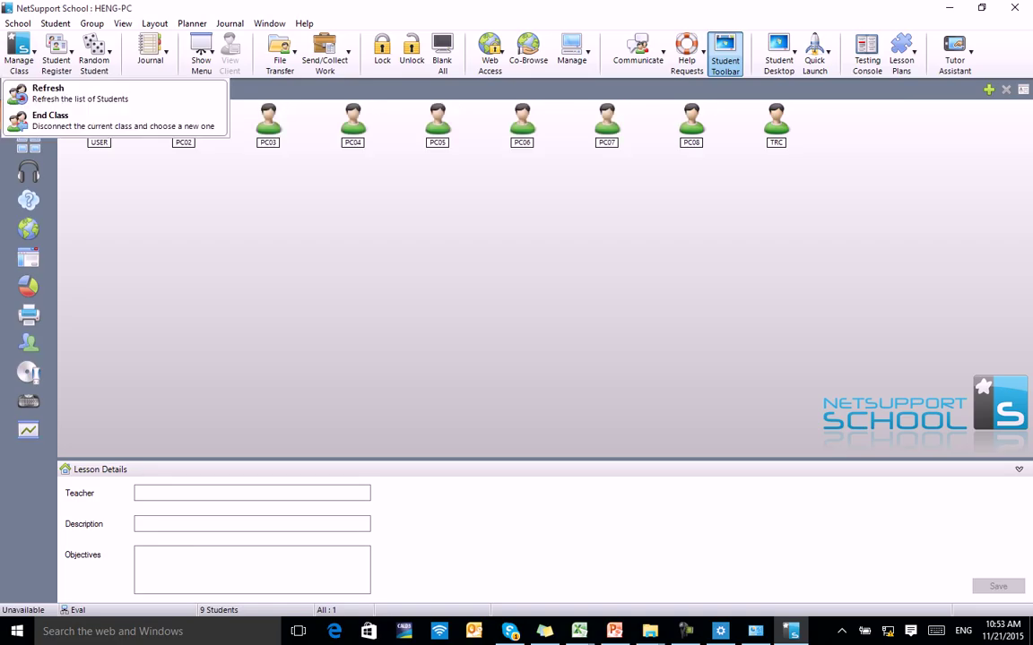
left_click(201, 54)
left_click(215, 90)
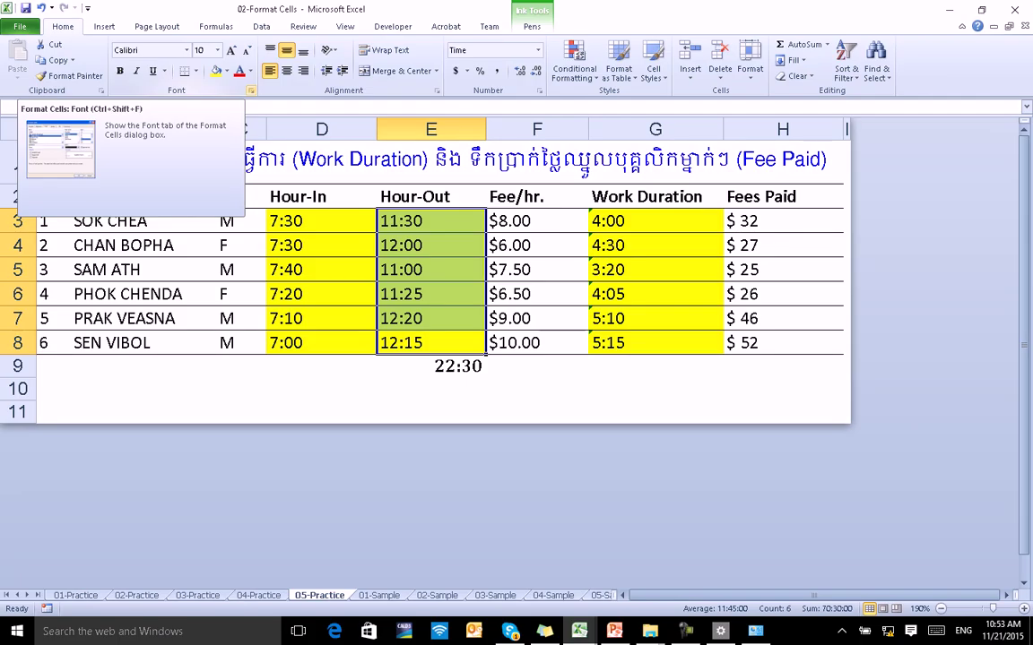
key("Down")
key("Up")
key("Up")
key("Up")
key("Up")
key("Up")
key("Up")
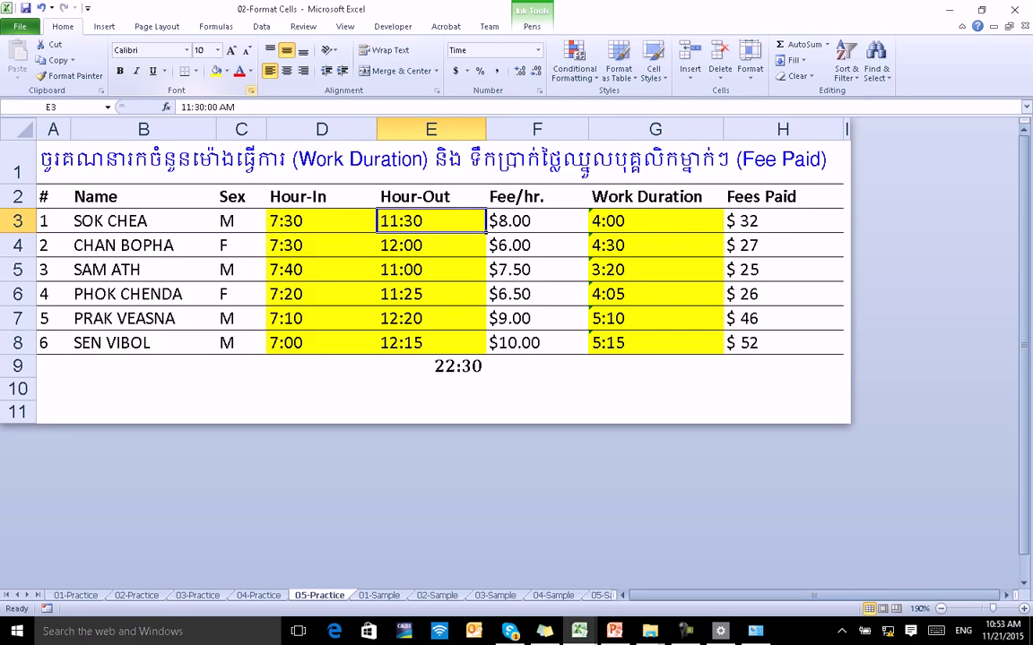
key("Down")
key("Down")
key("Down")
key("Down")
key("Down")
key("Down")
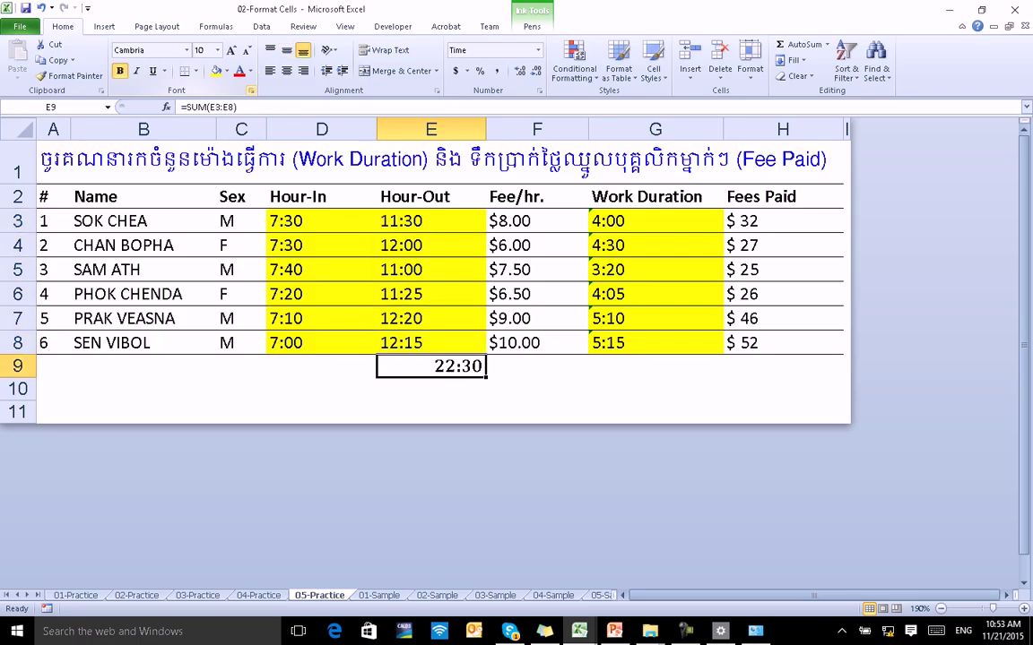
left_click(431, 343)
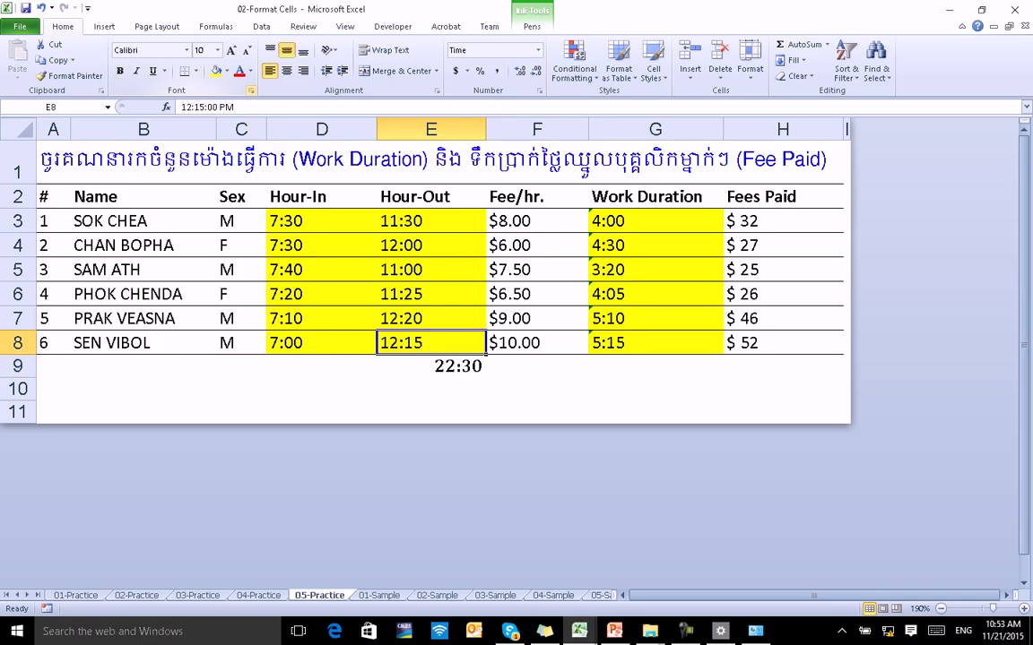
left_click(432, 366)
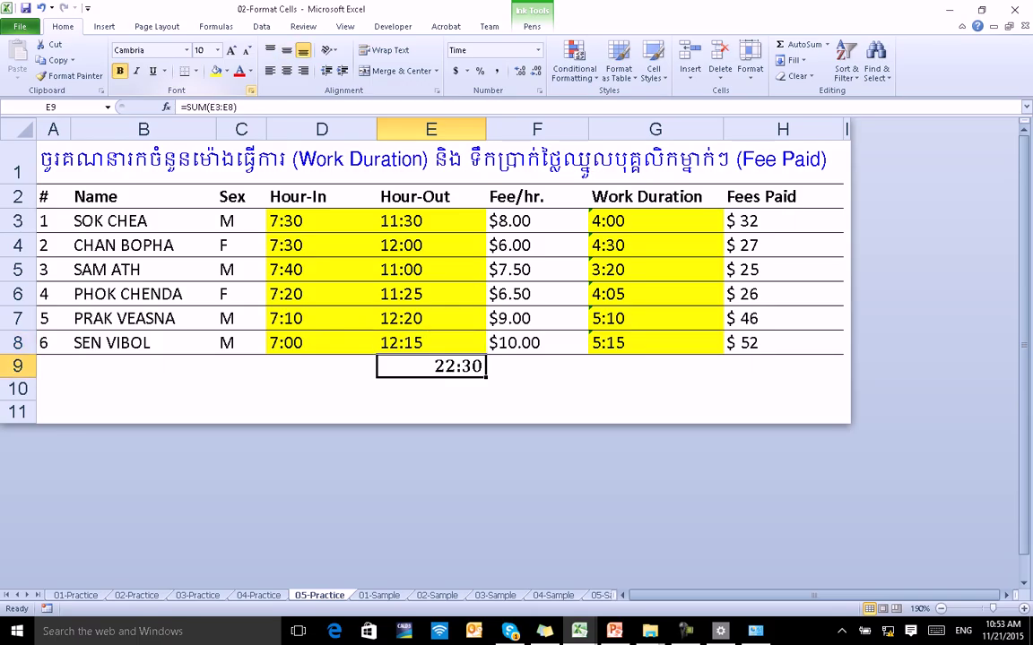
Apply the custom time format h:mm to cell E9.
key("shift+F10")
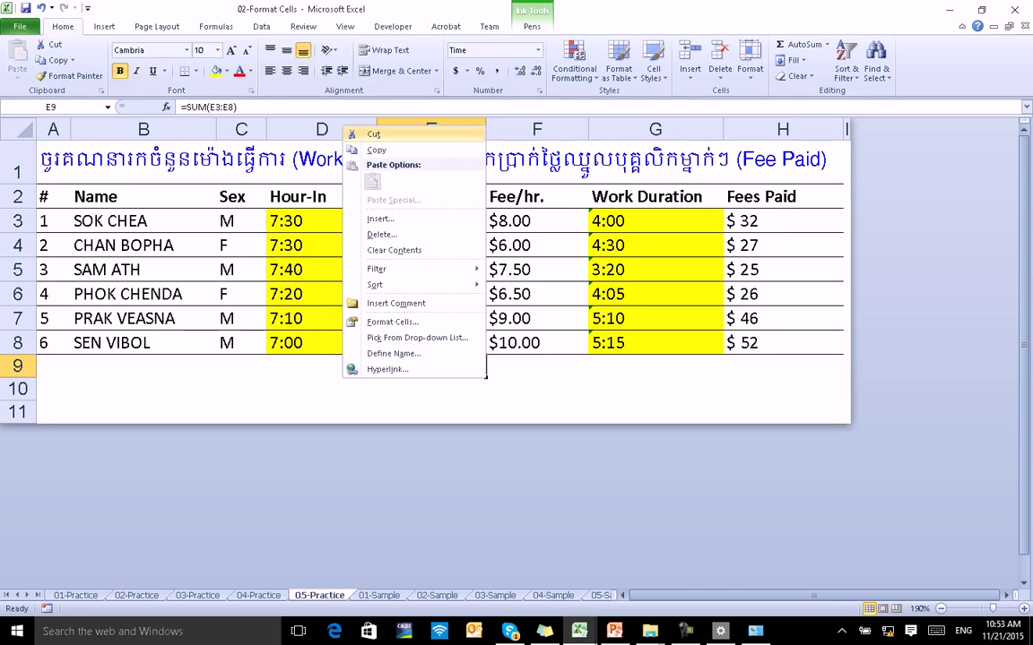
key("Down")
key("Return")
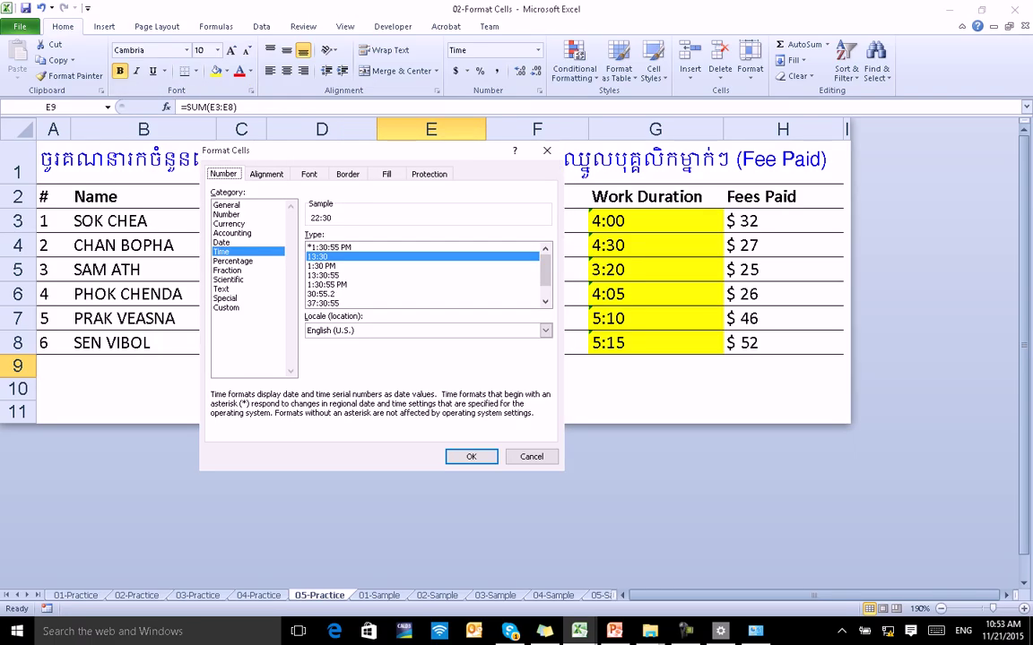
left_click(226, 308)
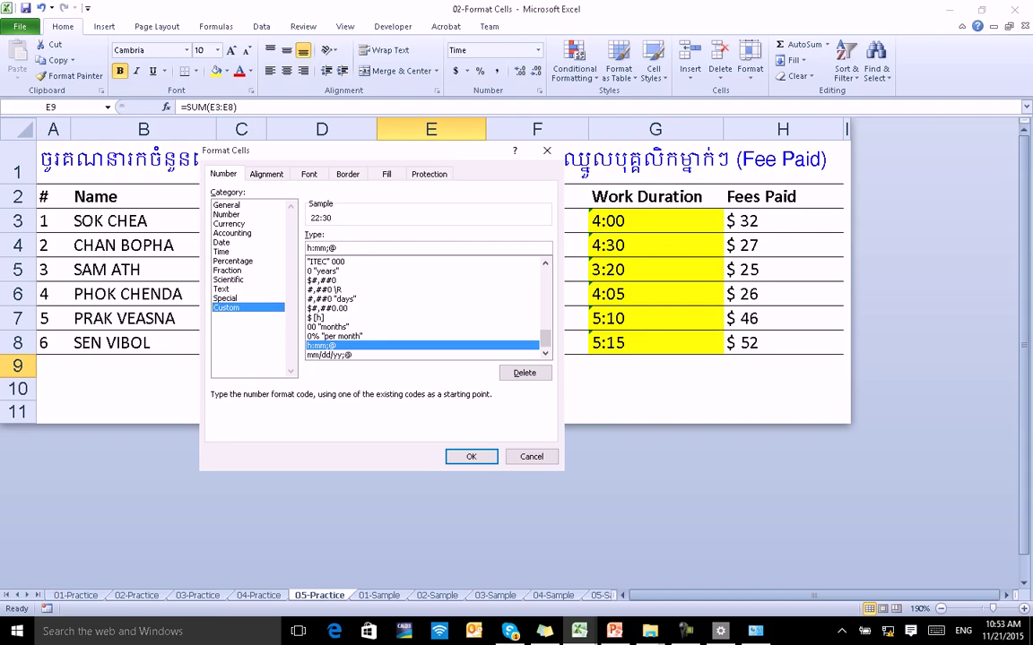
key("BackSpace")
key("BackSpace")
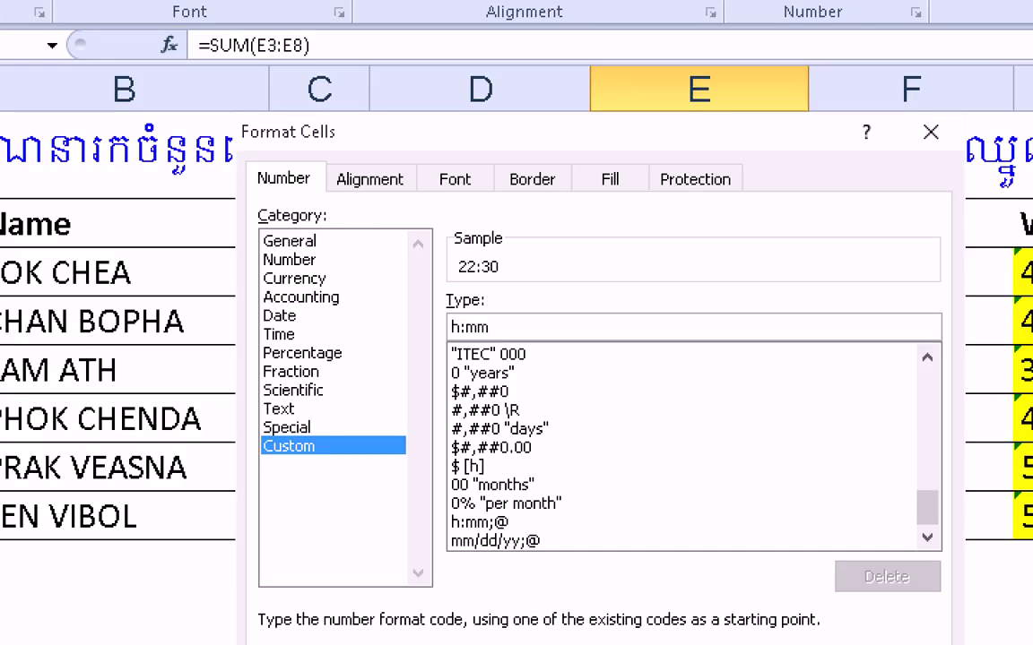
key("Return")
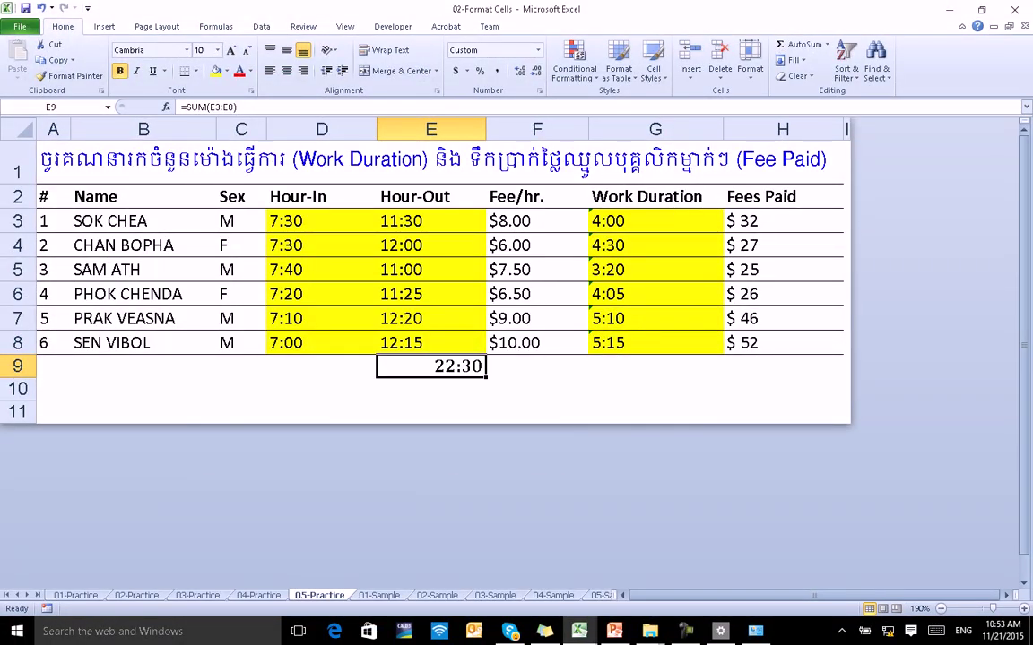
Change E9's custom format to [h]:mm so it previews 70:30.
key("ctrl+1")
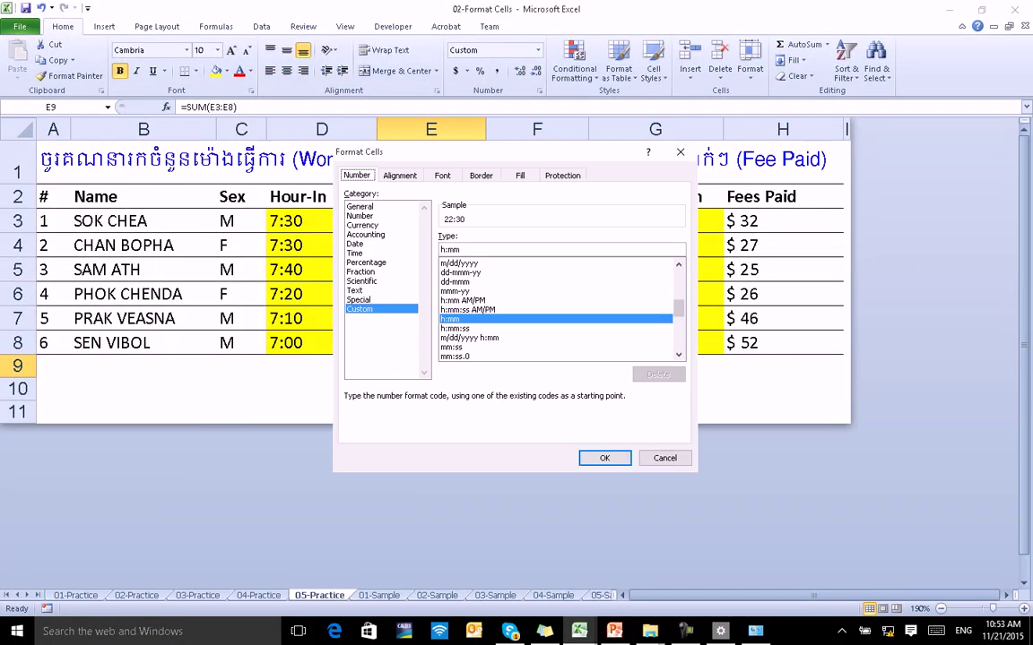
left_click(440, 249)
type("[")
key("Right")
type("]]")
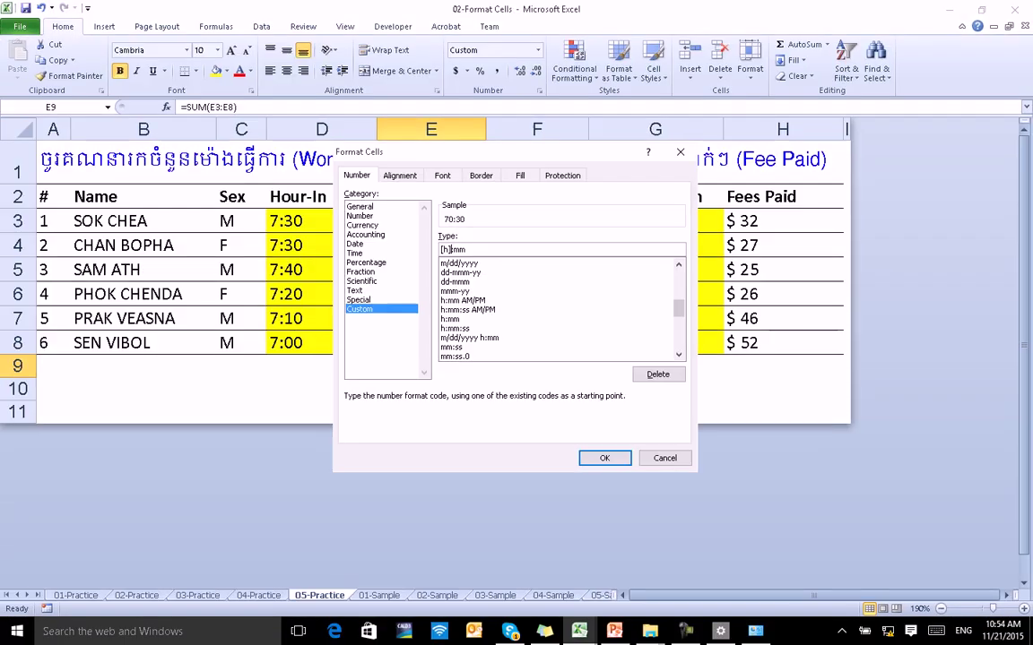
left_click(614, 631)
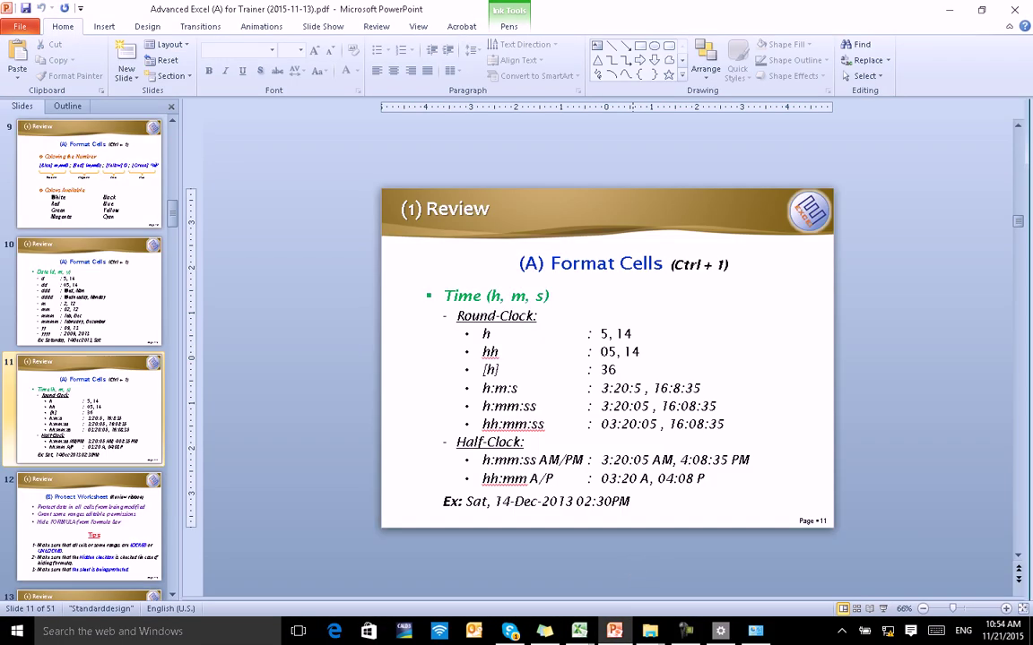
Start the slide show on slide 11 and circle [h] in red ink.
key("shift+F5")
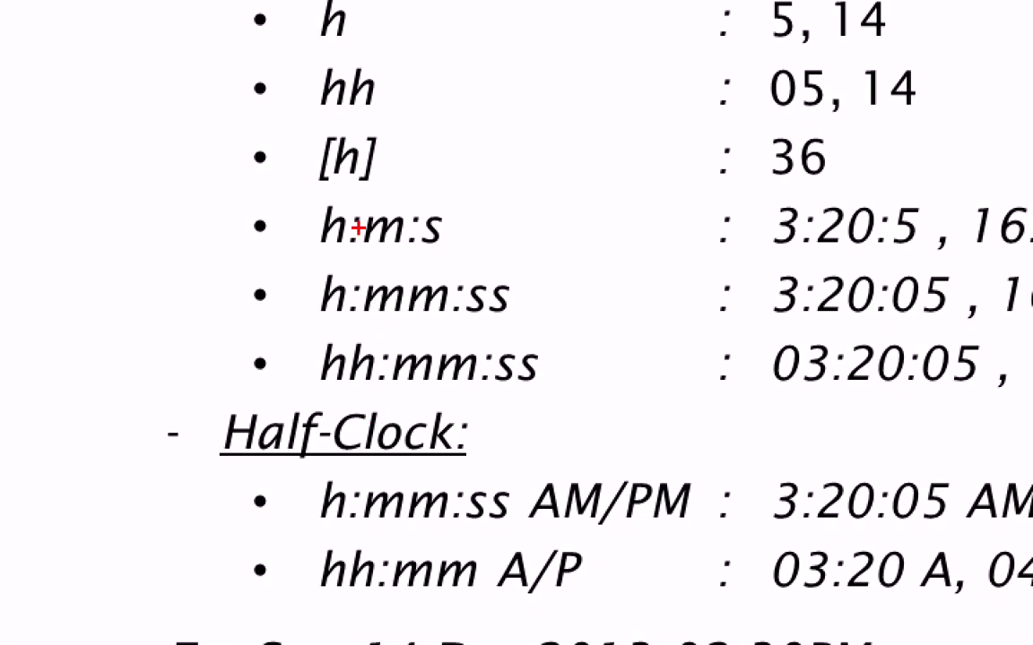
mouse_move(314, 127)
left_mouse_down()
mouse_move(300, 192)
mouse_move(387, 166)
mouse_move(404, 138)
mouse_move(316, 126)
left_mouse_up()
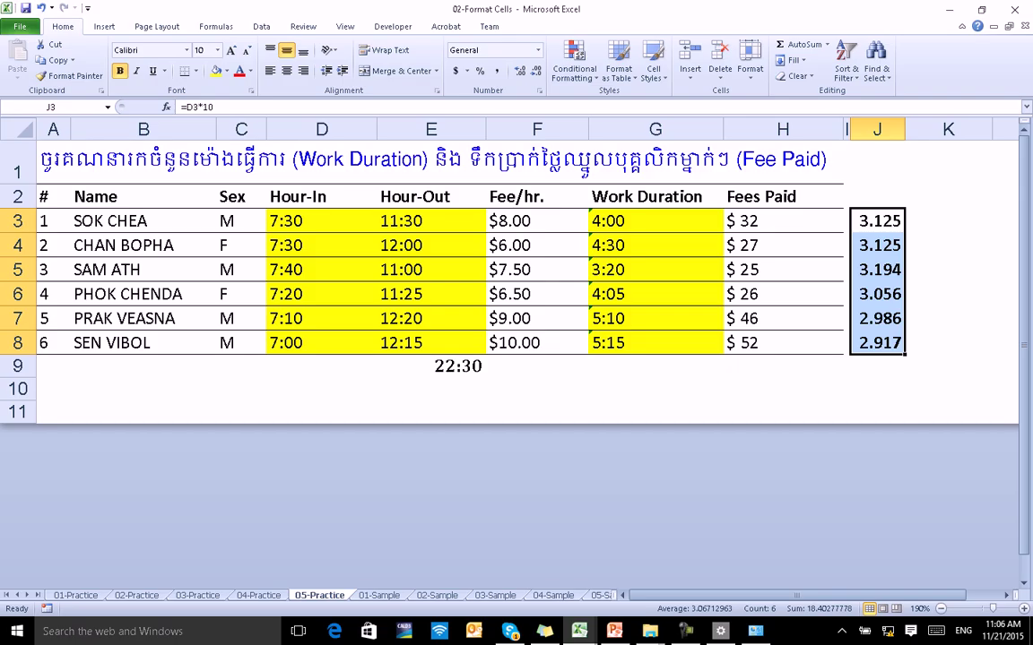
Close the 02-Format Cells, Book2 and Book1 workbooks without saving.
key("ctrl+w")
key("n")
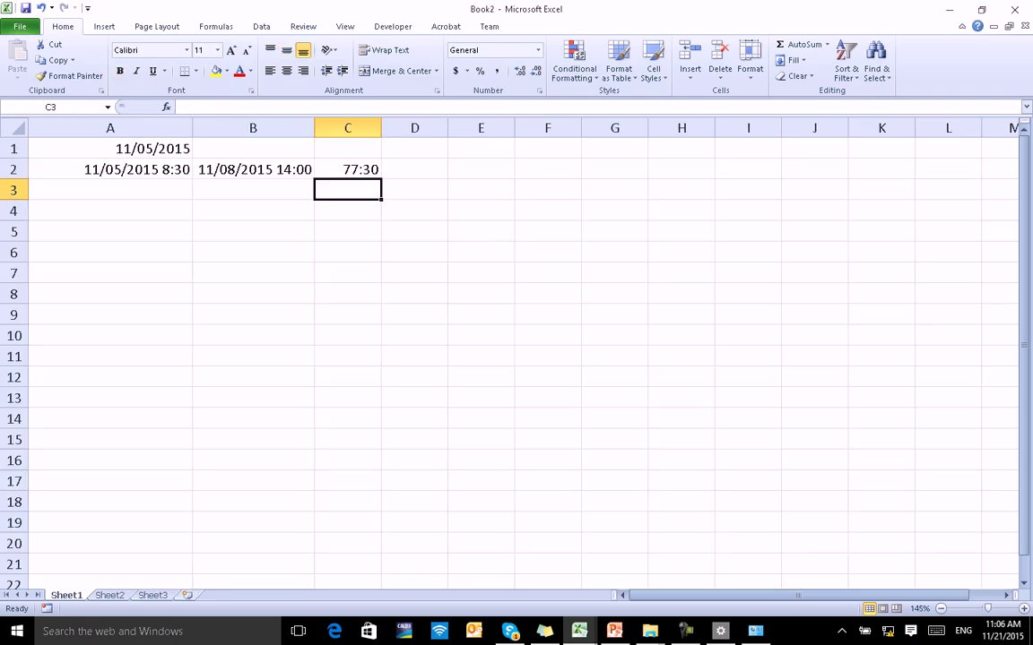
key("ctrl+w")
key("n")
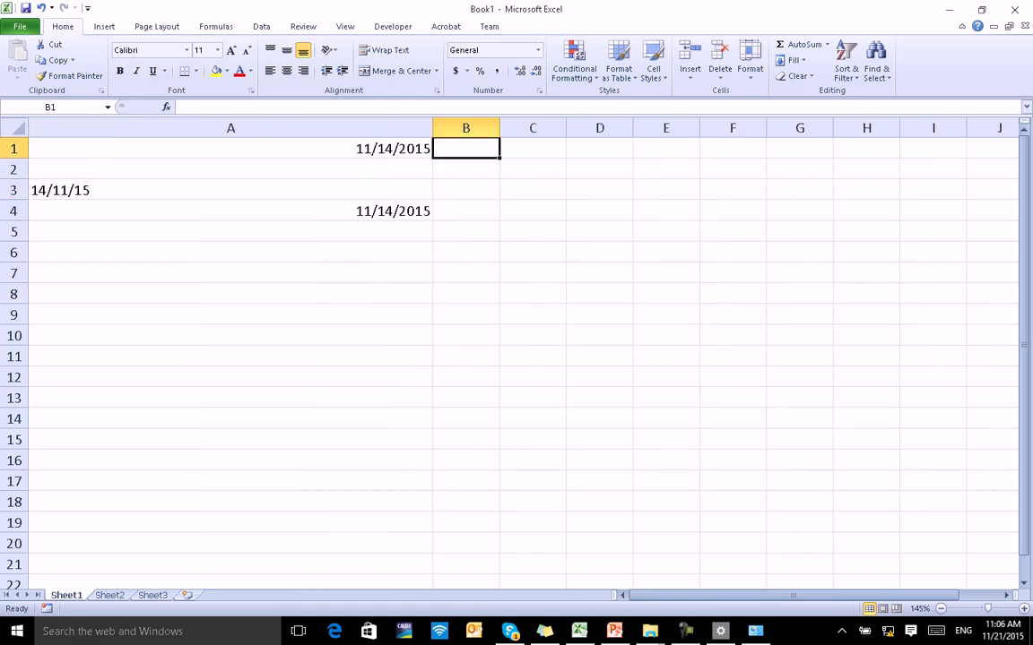
key("ctrl+w")
key("n")
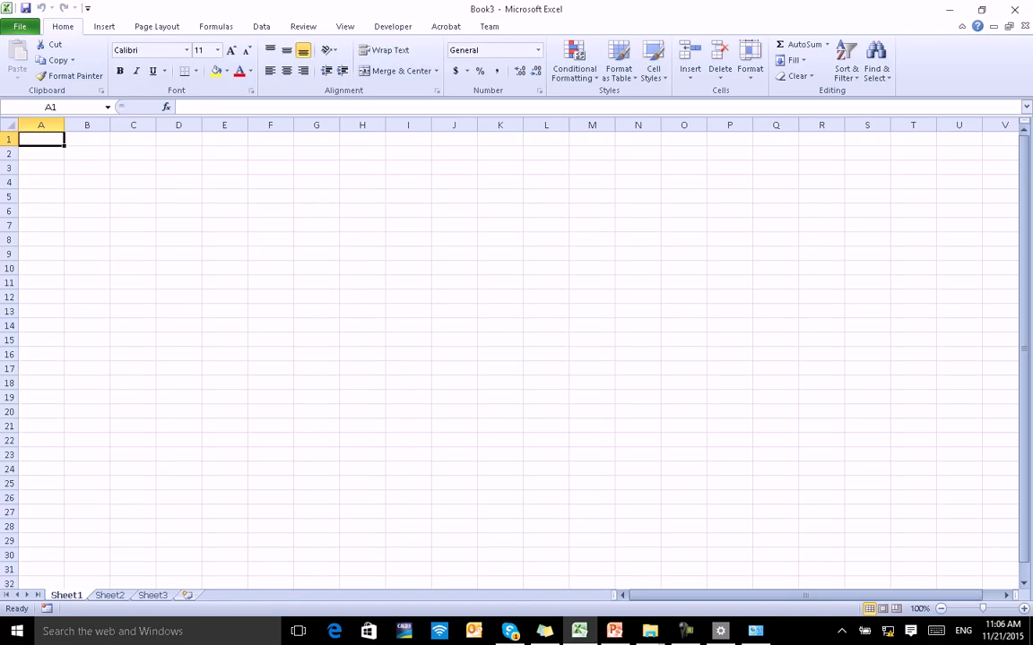
In Book3, enter 32, 243, 88, 56 in Sheet1 A1:A4 and 12, 23, 43 in Sheet2.
scroll(516, 359, "up", 3)
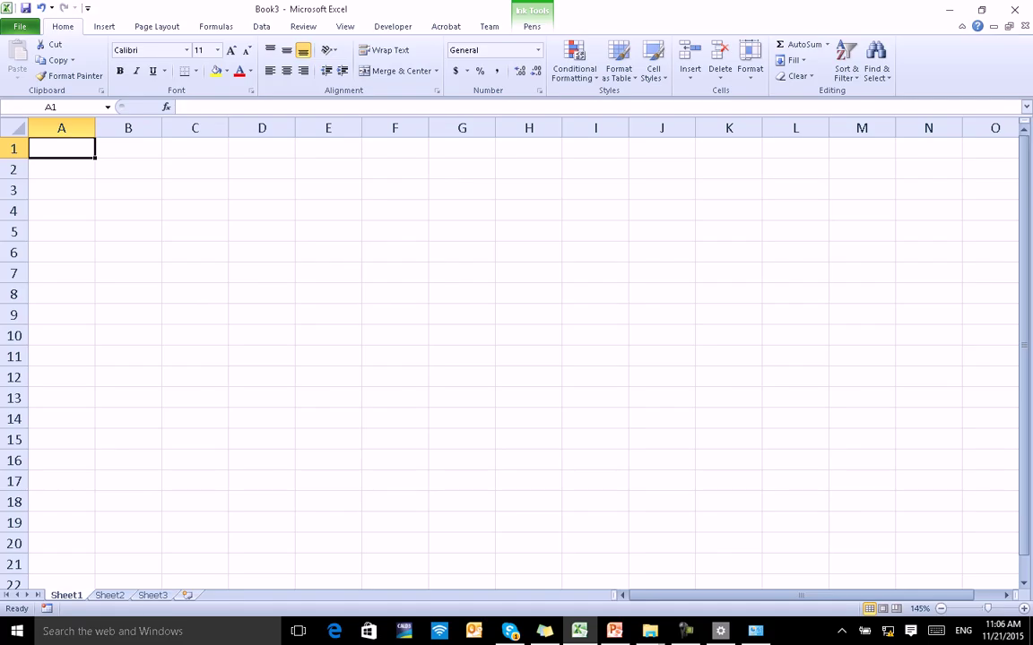
type("32 243 e4 56")
key("Up")
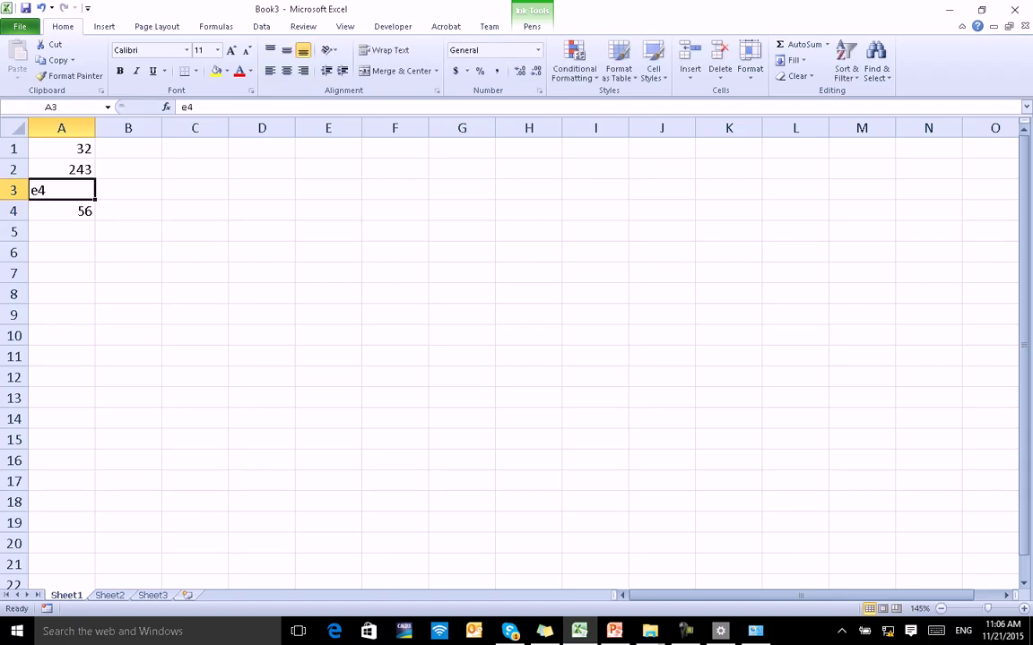
type("88")
key("Down")
key("Down")
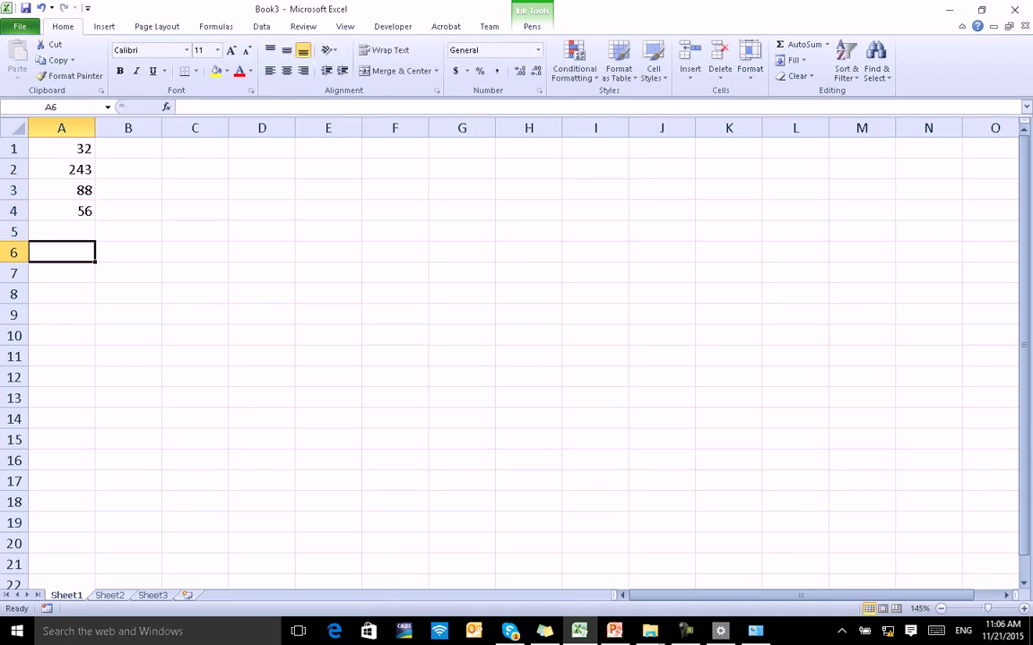
key("ctrl+Page_Down")
type("12 23 43")
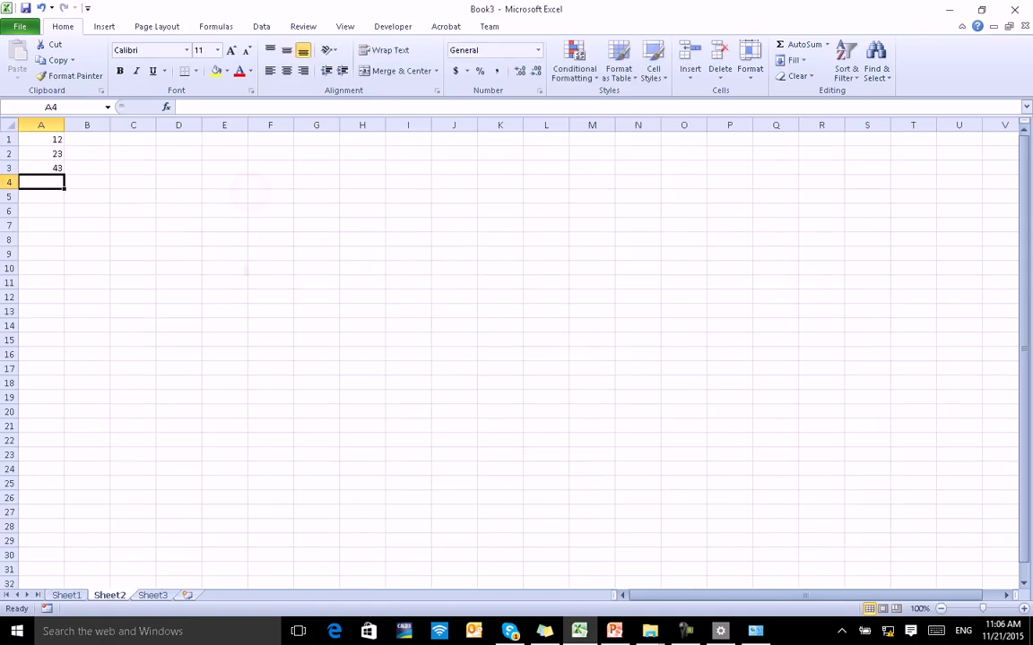
scroll(511, 350, "up", 7, "ctrl")
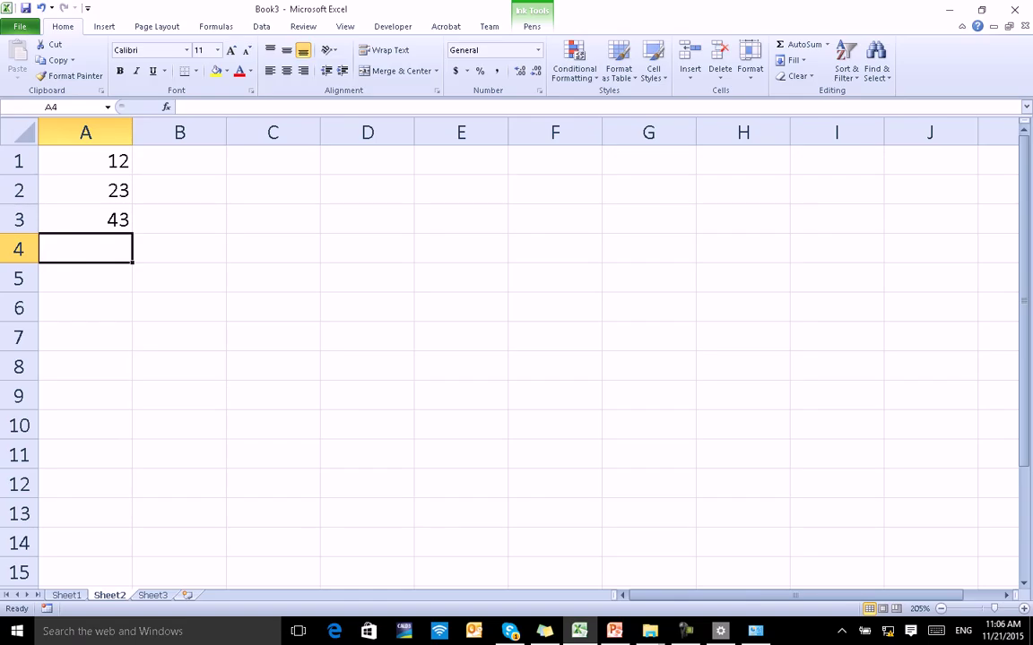
Enter the link formula =Sheet1!A1 in Sheet2 cell B1.
key("Up")
key("Up")
key("Up")
key("shift+Down")
key("shift+Down")
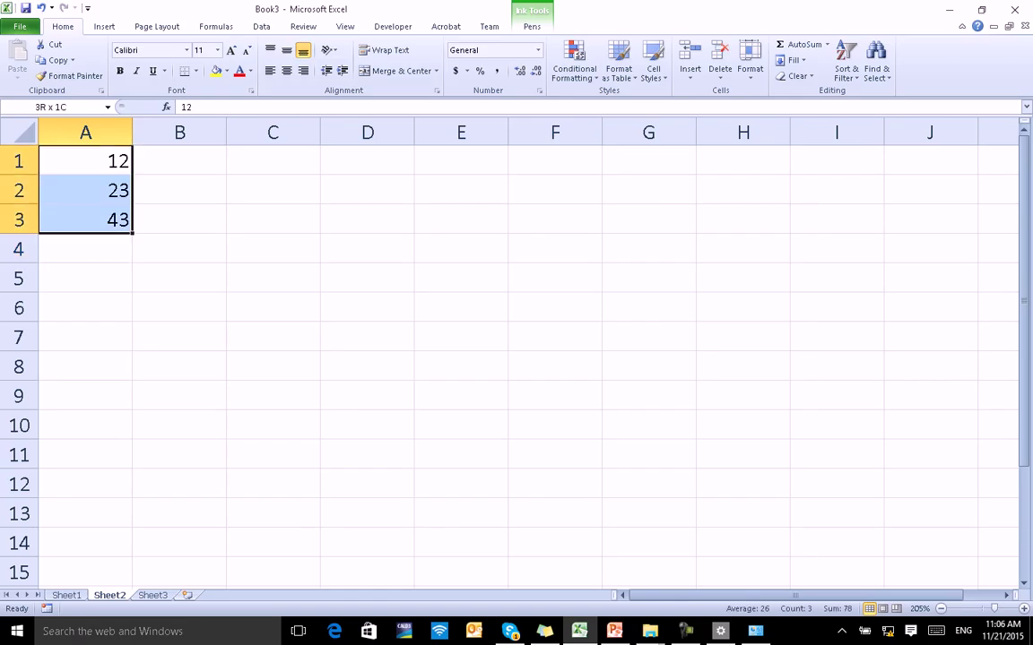
key("Down")
key("Down")
key("Down")
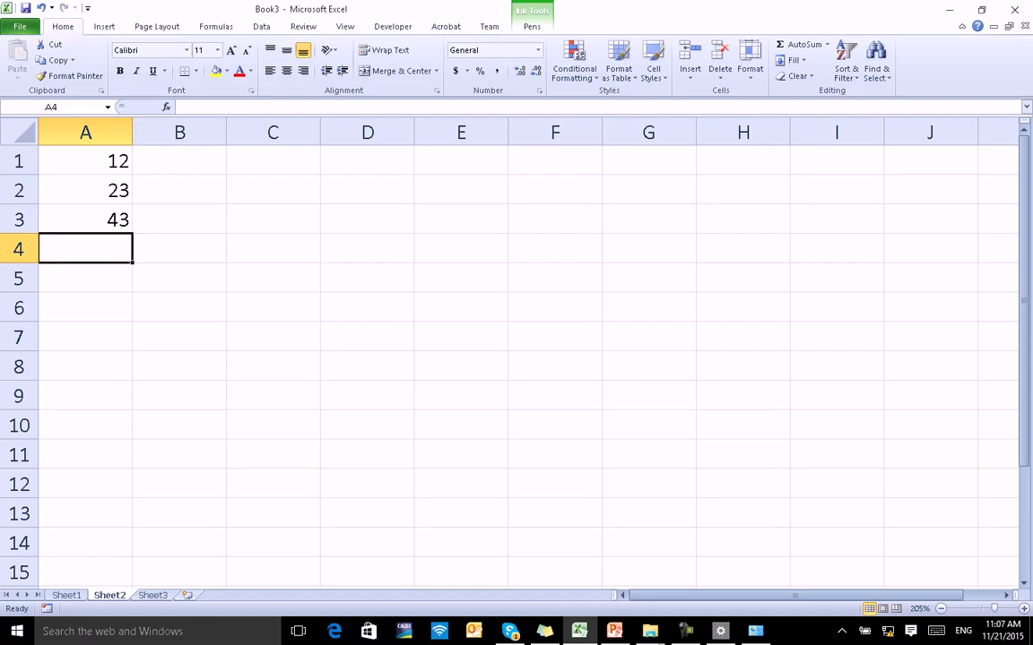
type("=")
key("Escape")
key("Right")
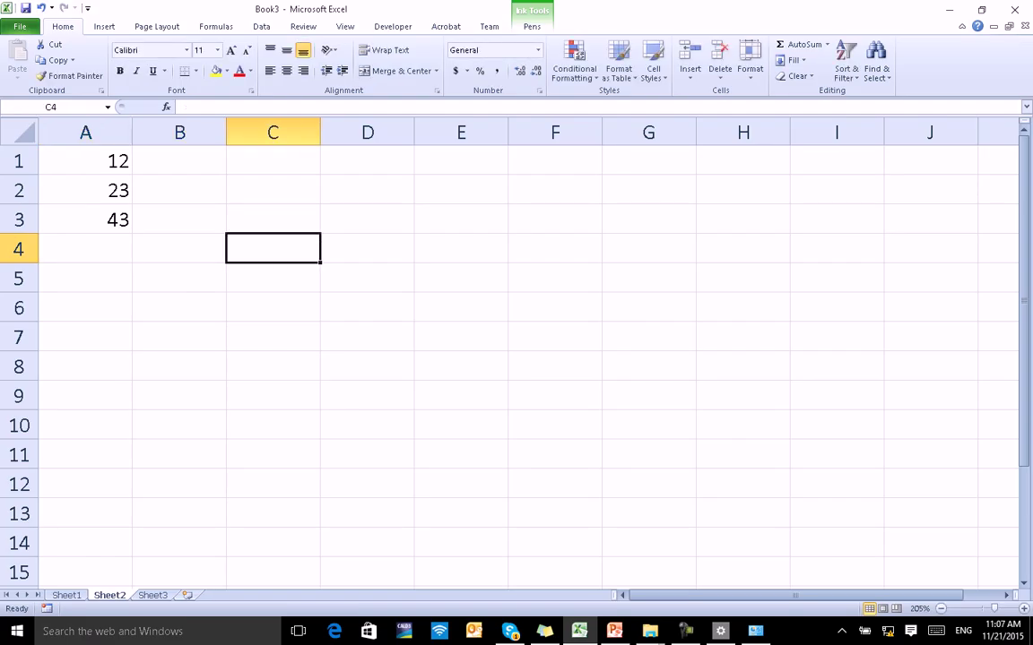
key("Right")
key("Up")
key("Up")
key("Up")
key("Left")
type("=")
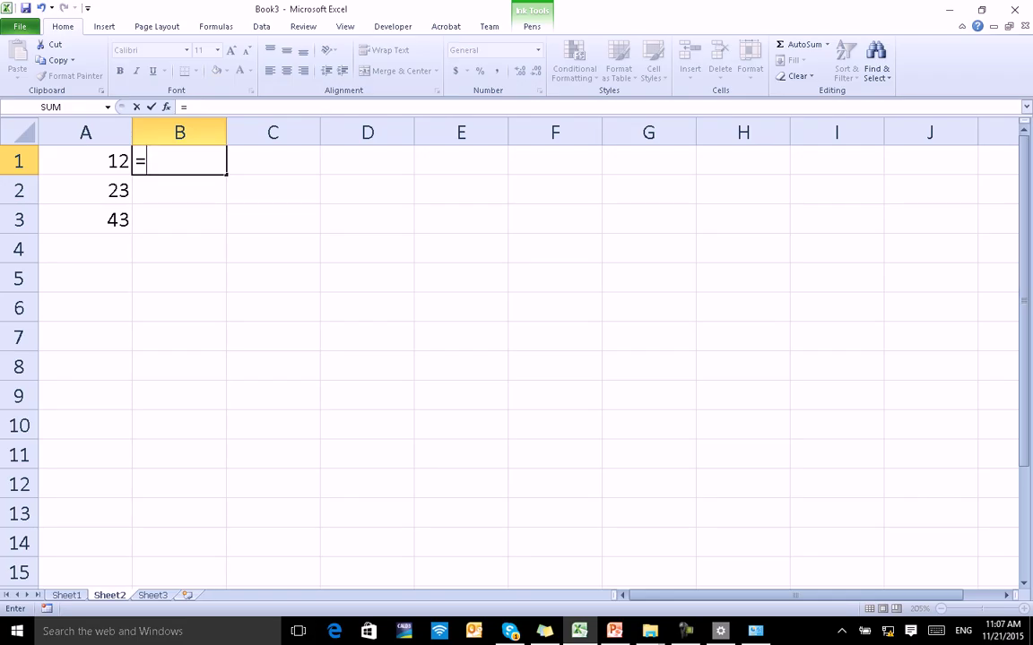
left_click(66, 595)
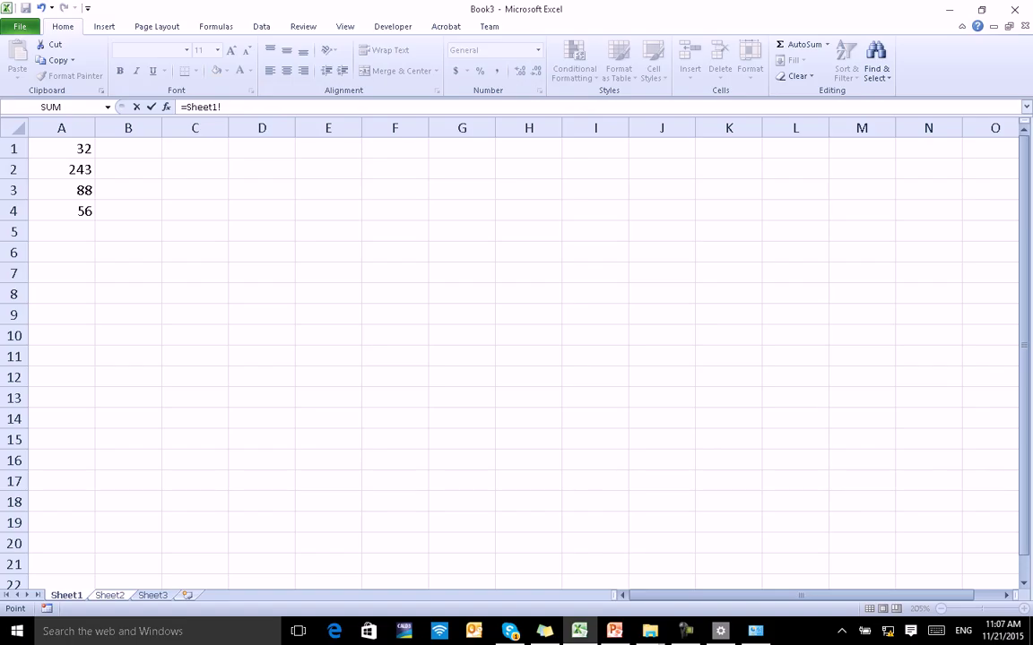
left_click(61, 148)
key("Return")
Fill the link down to B9, then clear the zero results in B5:B9.
left_click(180, 160)
left_click_drag(226, 173, 226, 409)
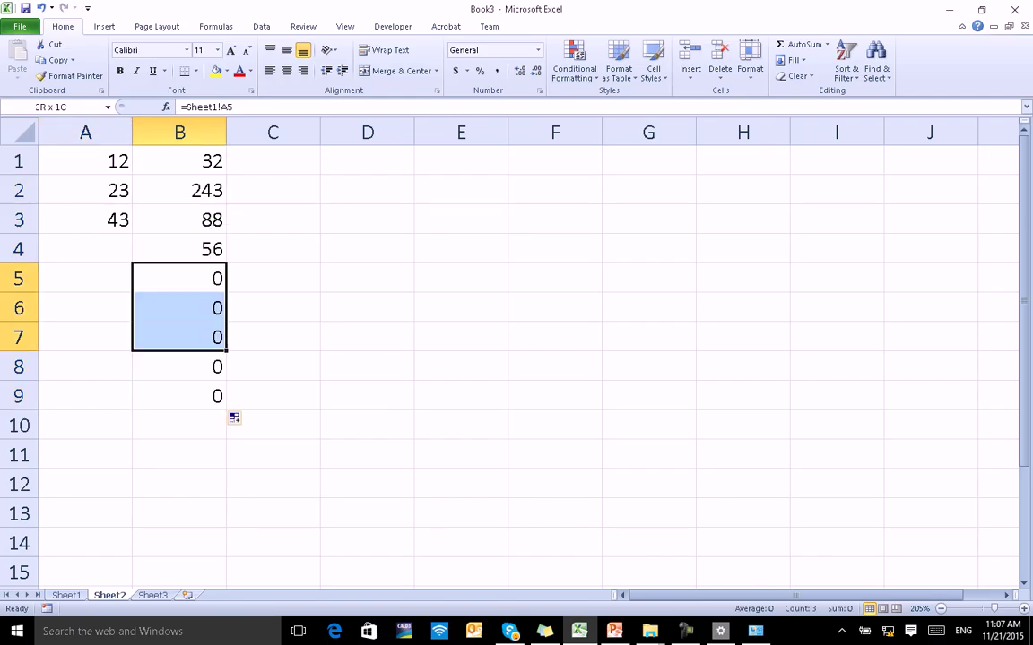
left_click_drag(179, 279, 179, 424)
key("Delete")
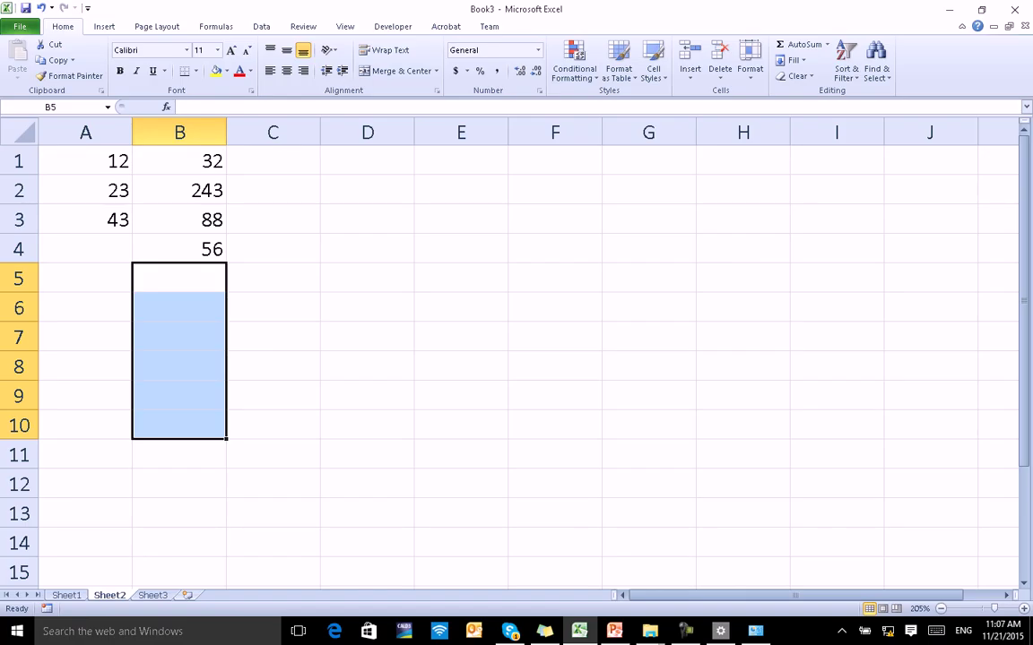
key("ctrl+Page_Down")
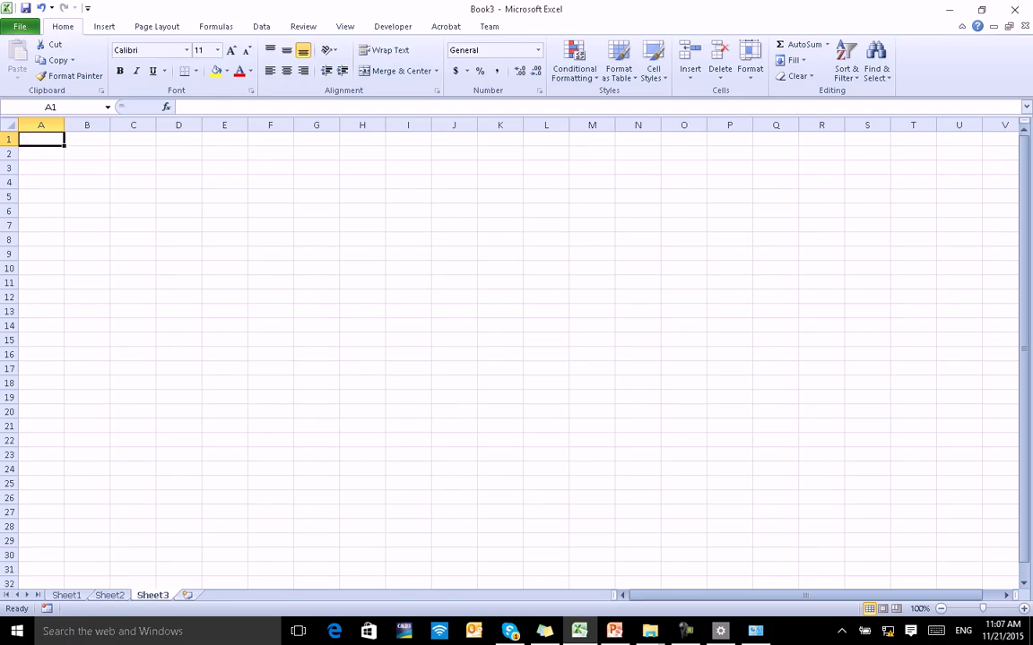
Start a SUM formula in Sheet3 A1, discarding the first attempts.
scroll(282, 441, "up", 2)
scroll(347, 446, "up", 2)
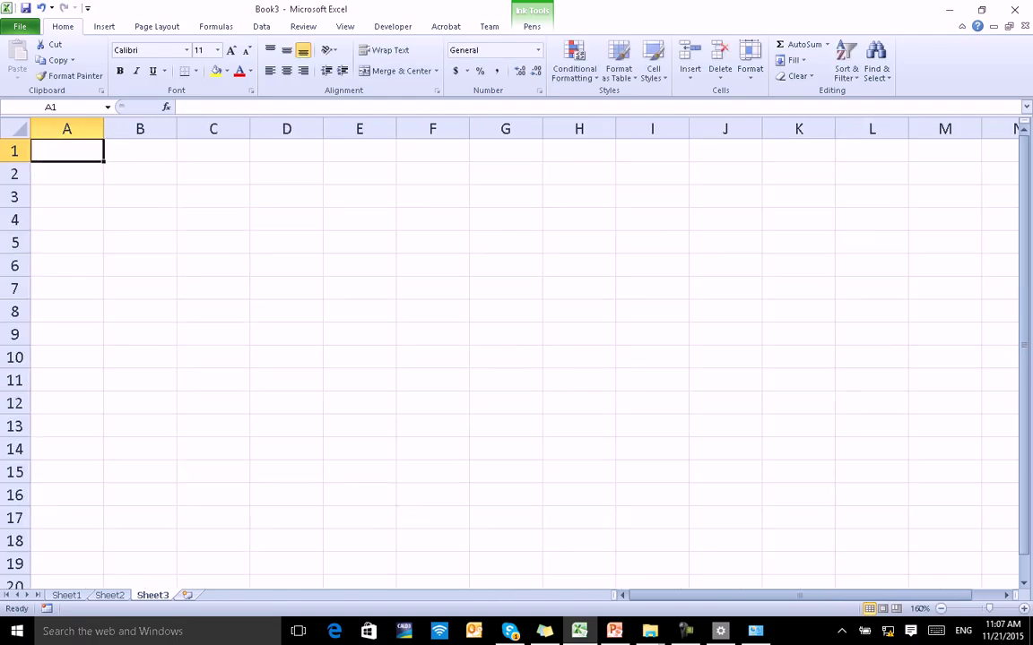
type("=sum(")
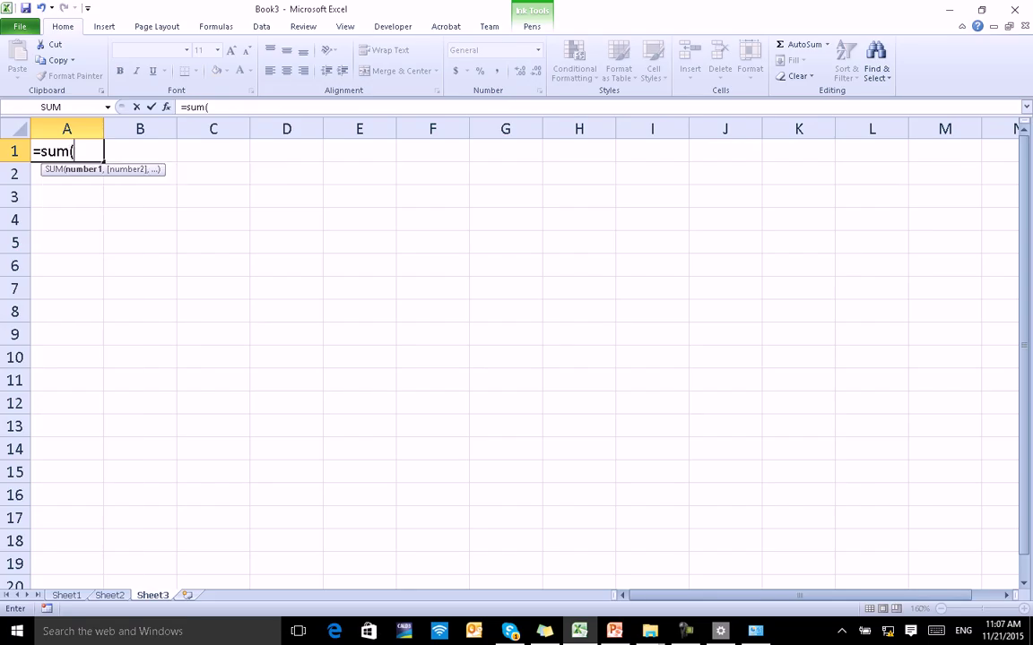
key("Escape")
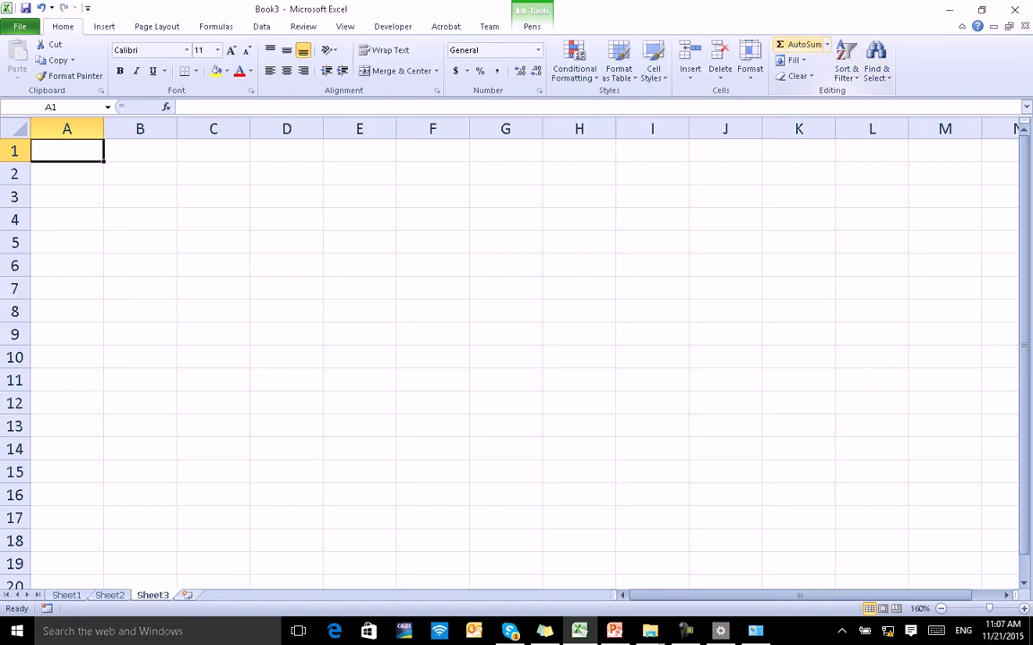
type("=sum(")
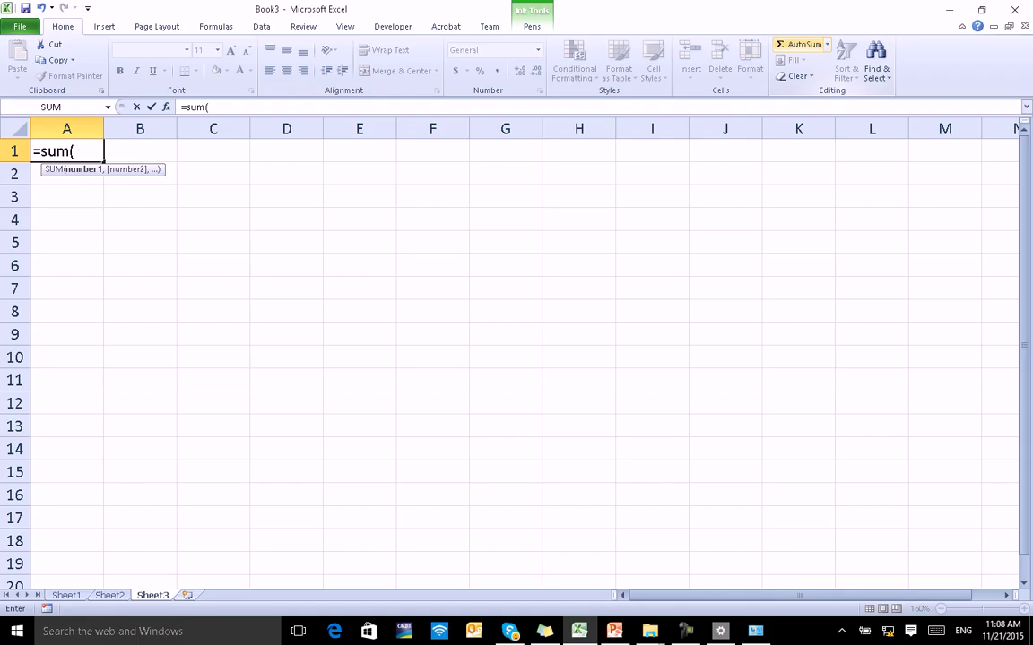
key("BackSpace")
key("Escape")
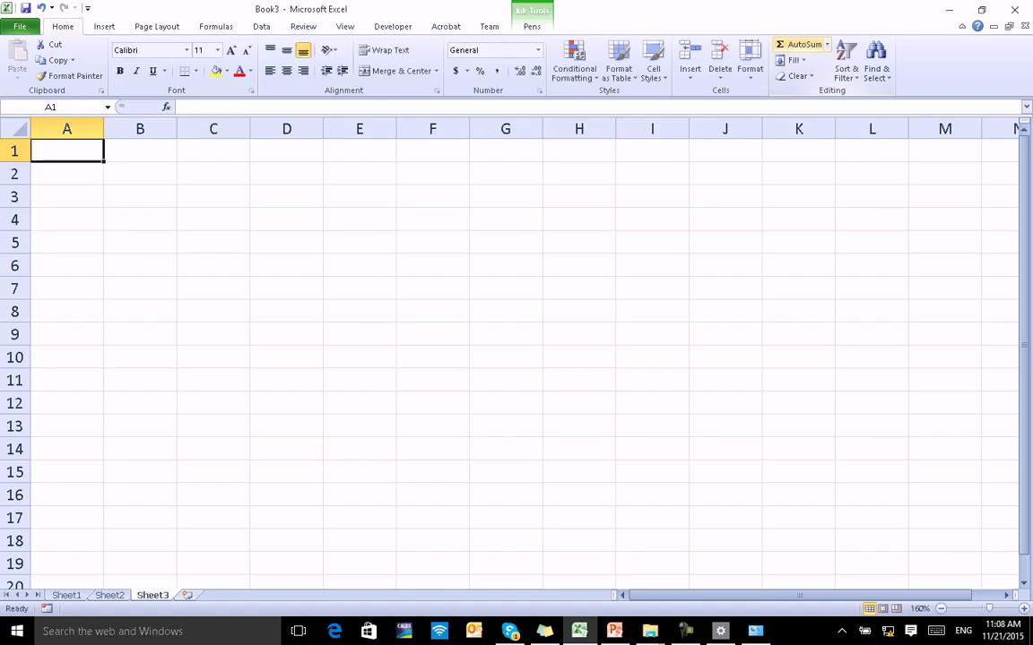
Enter =SUM(Sheet1!A1:A4,Sheet2!A1:B5) in Sheet3 A1, totalling 916.
type("=")
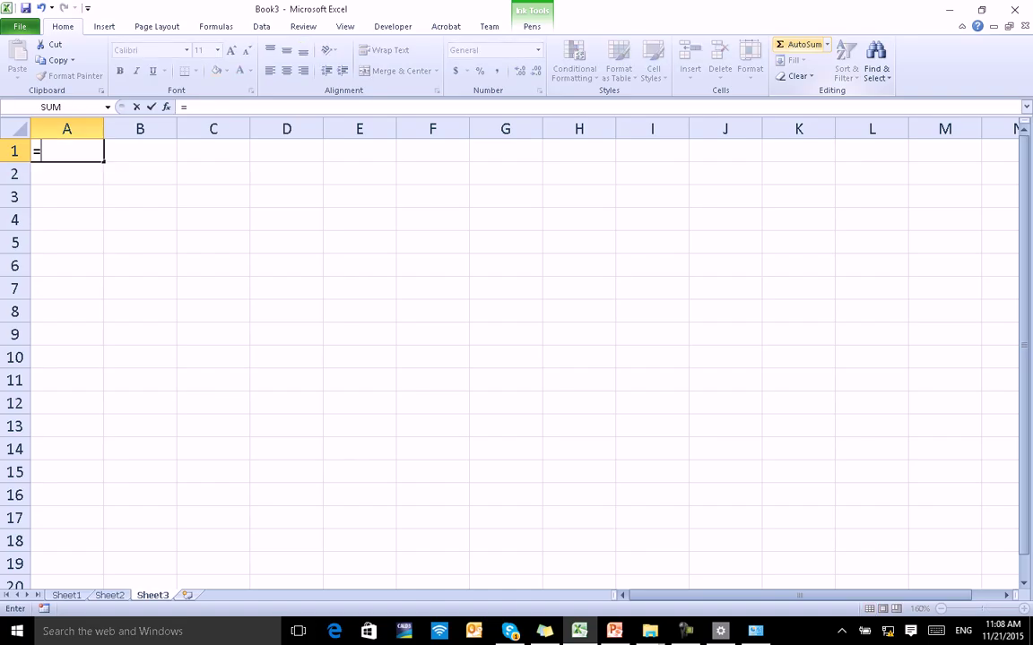
type("sum(")
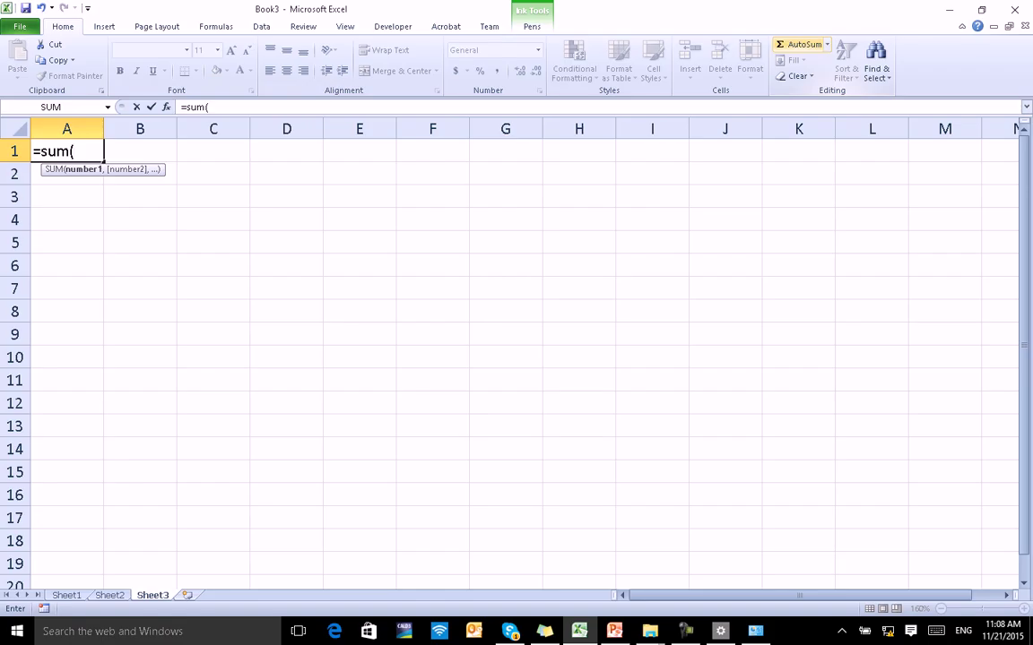
left_click(65, 595)
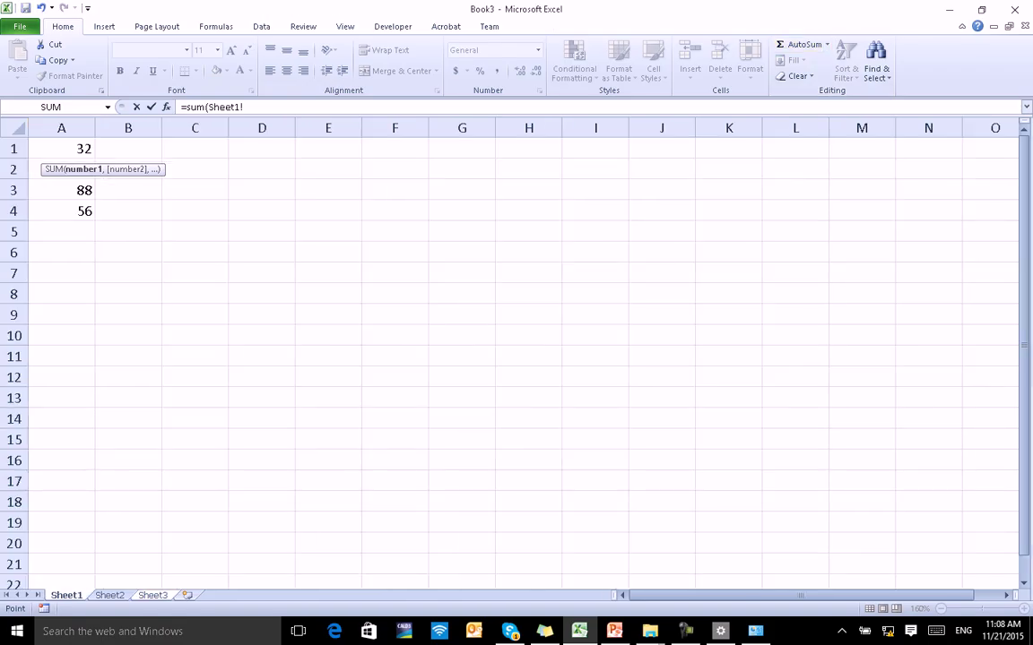
left_click_drag(63, 149, 85, 212)
type(",")
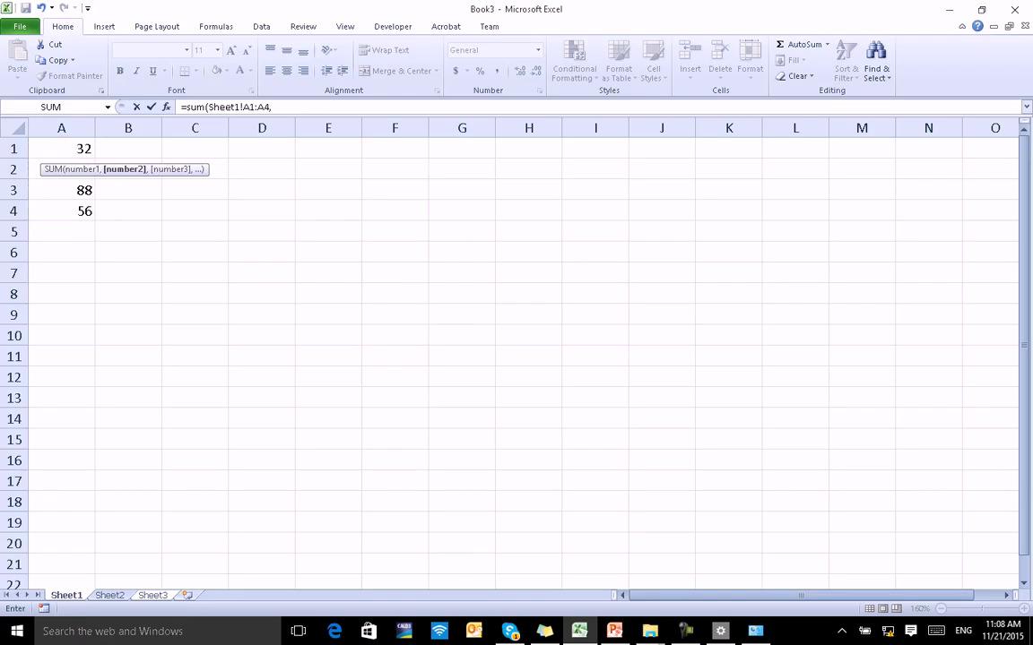
key("ctrl+Page_Down")
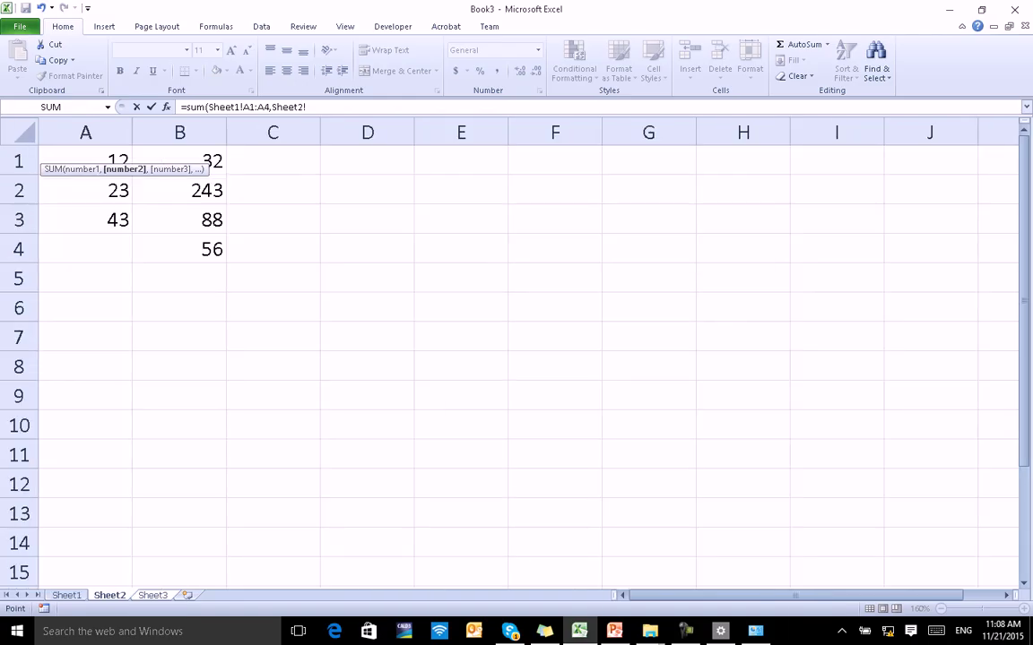
left_click_drag(89, 161, 202, 274)
key("Return")
left_click(68, 150)
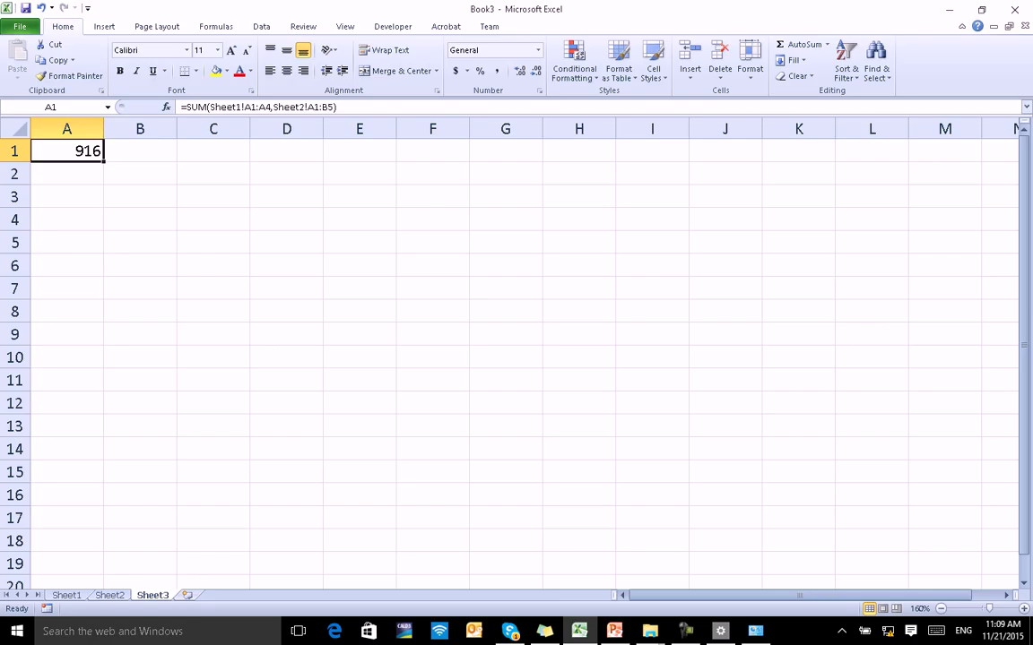
Enter 800 in Sheet1 cell C1.
key("ctrl+Page_Up")
key("ctrl+Page_Up")
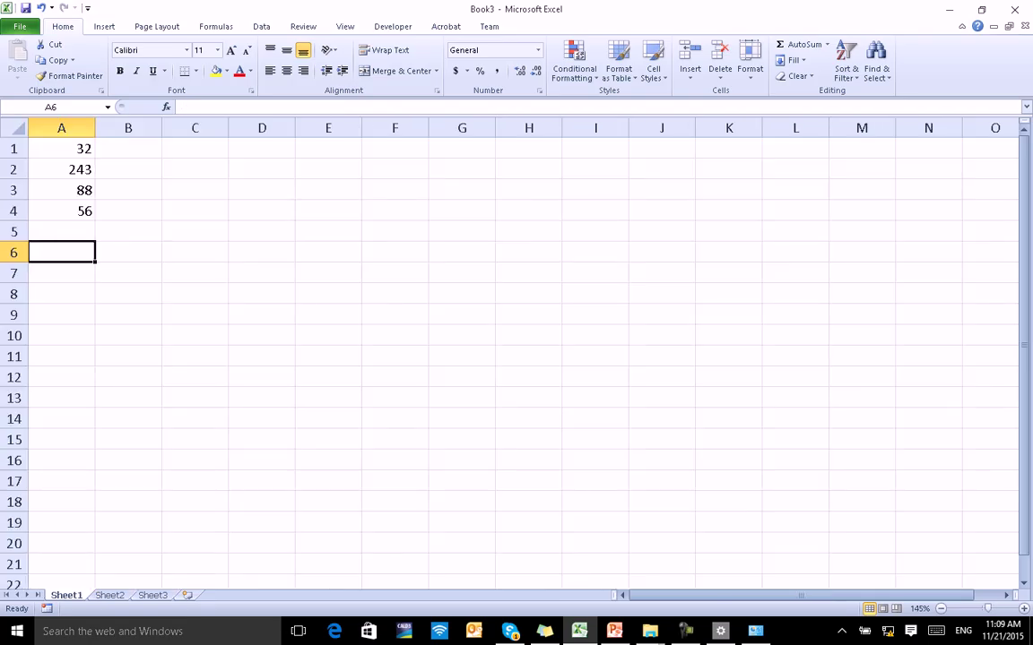
left_click(128, 252)
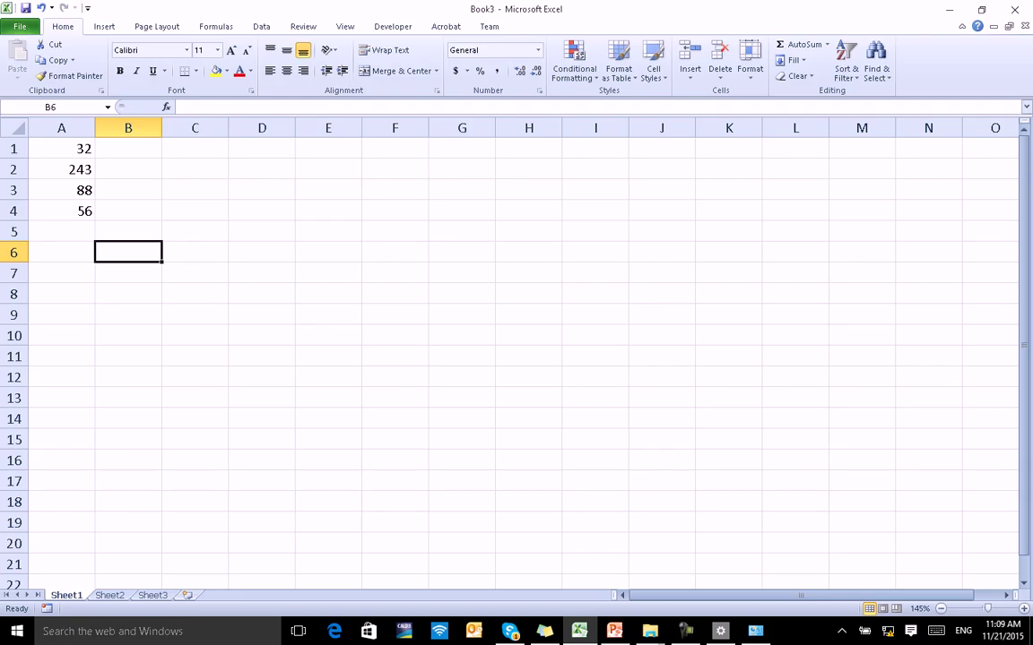
left_click(194, 149)
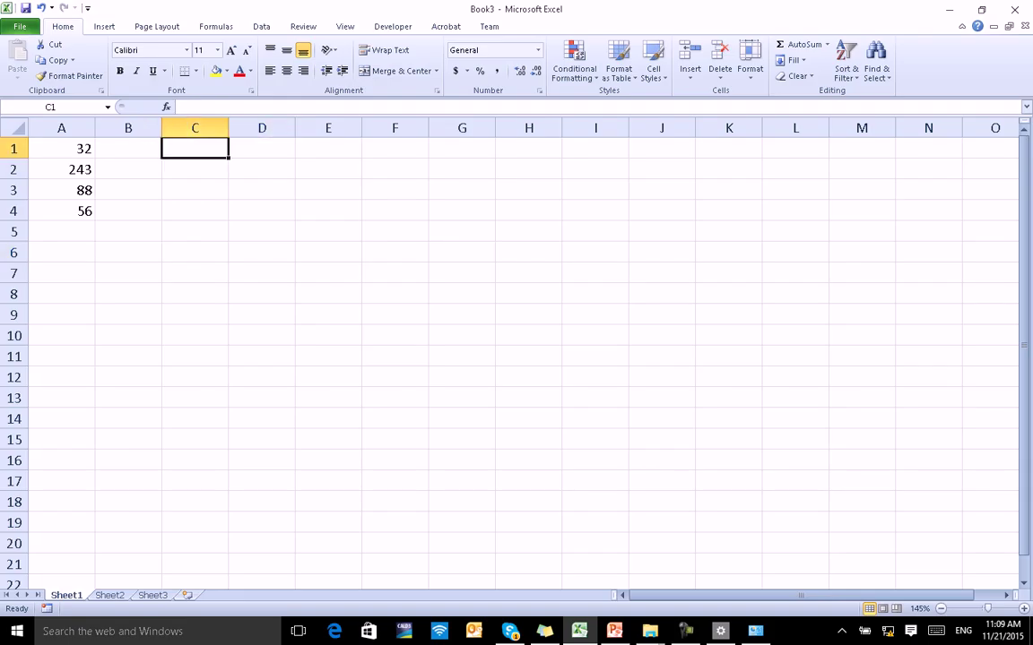
type("800")
key("Return")
Enter 1200 in Sheet2 D1 and 540 in D2, then start a formula in Sheet3 A1.
key("ctrl+Page_Down")
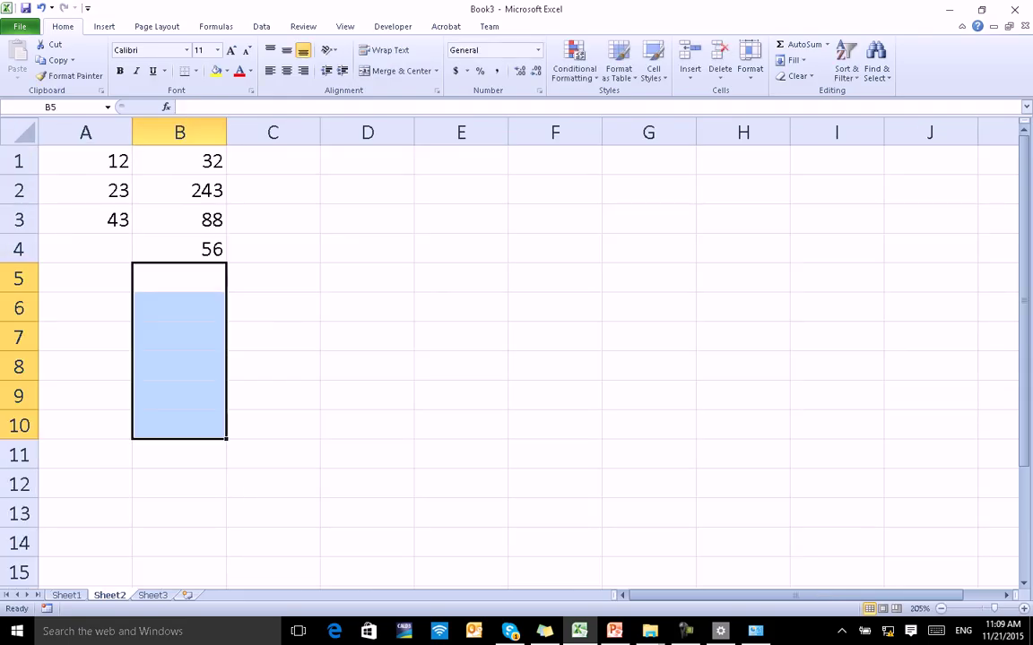
key("Right")
key("Right")
key("Up")
key("Up")
key("Up")
key("Up")
type("1200")
key("Return")
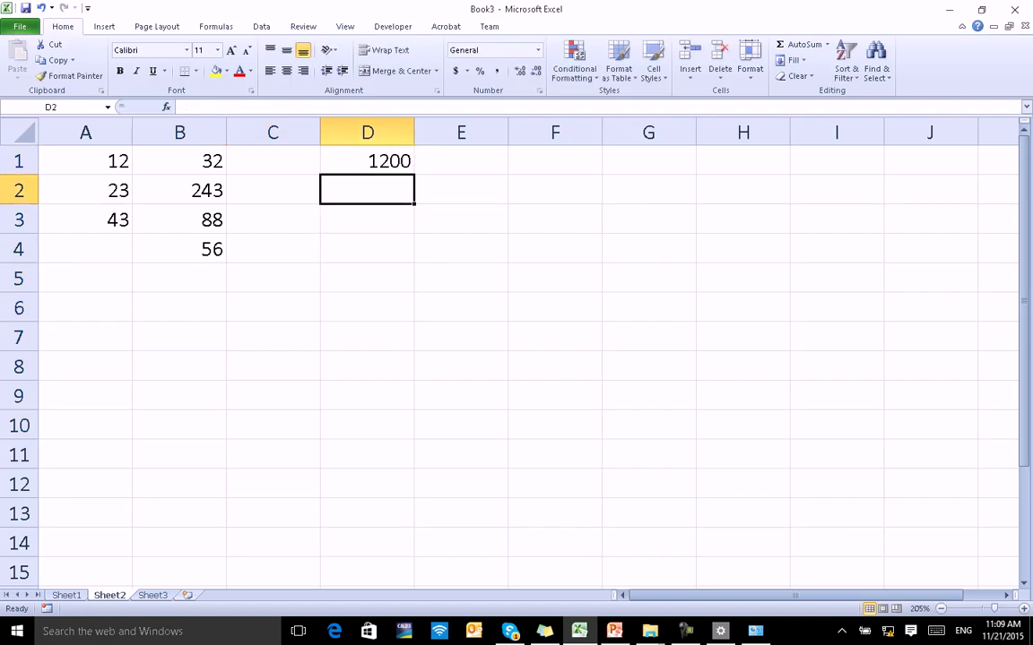
type("8")
key("BackSpace")
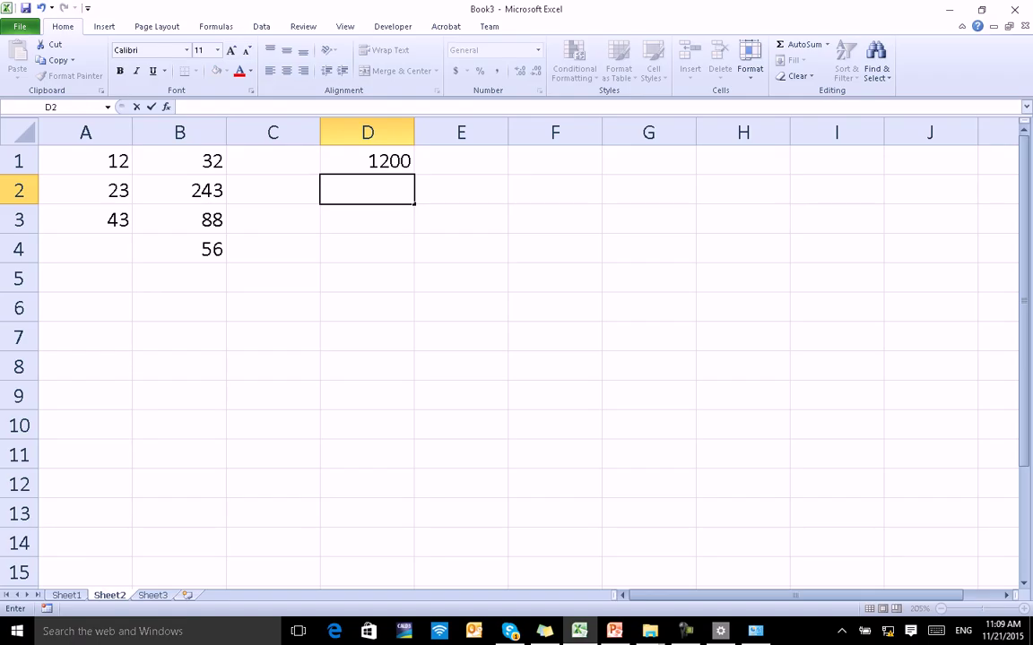
type("540")
key("Return")
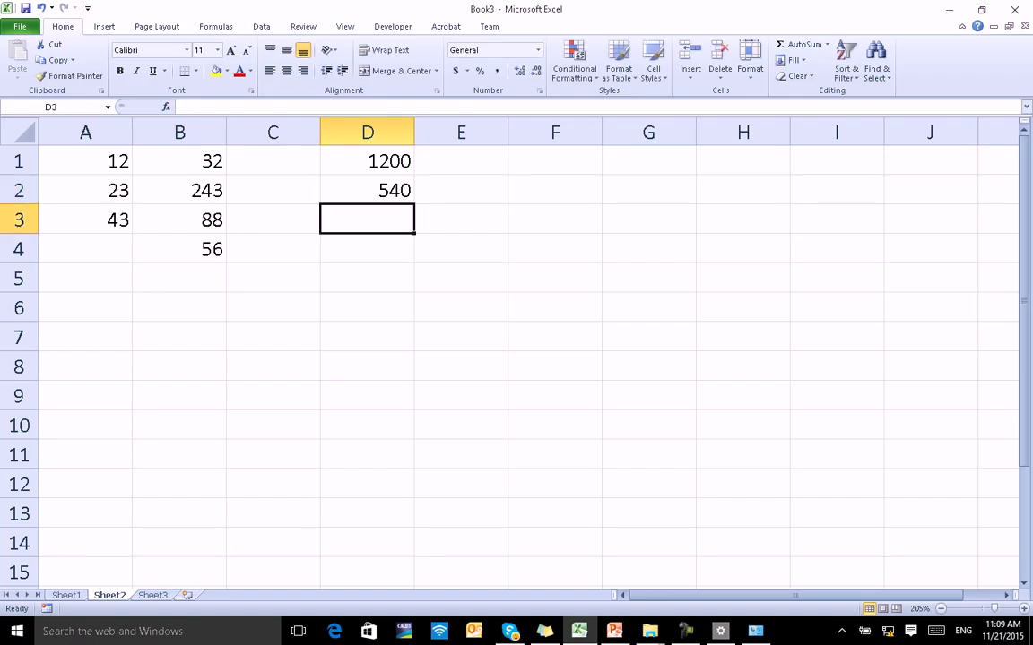
key("ctrl+Page_Down")
type("=")
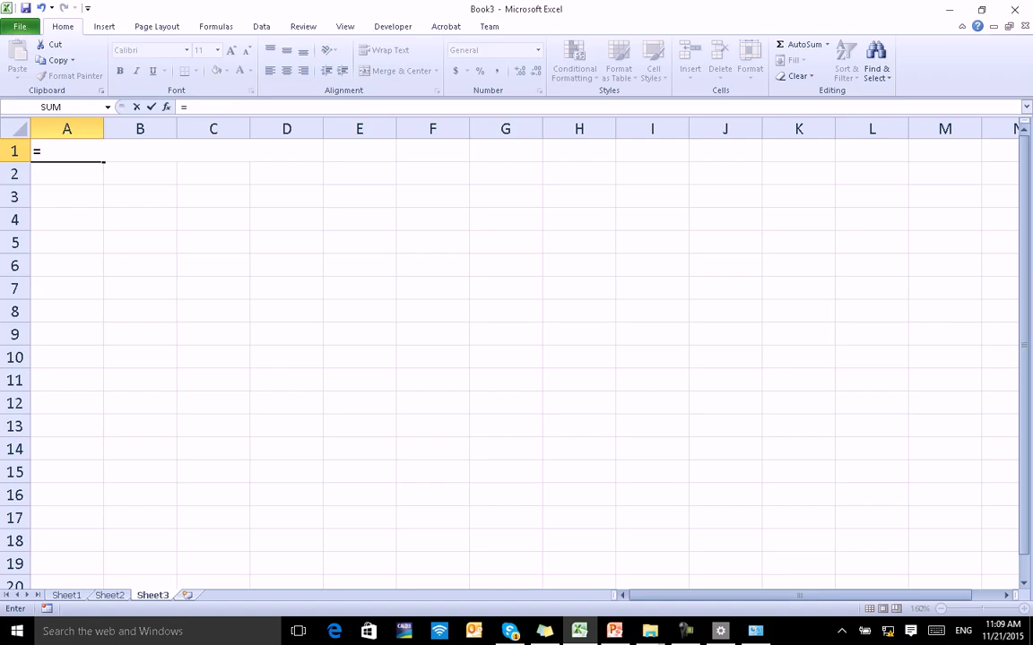
Build =Sheet1!C1+Sheet2!D1+Sheet2!D2 in Sheet3 A1, giving 2540.
key("ctrl+Page_Up")
key("ctrl+Page_Up")
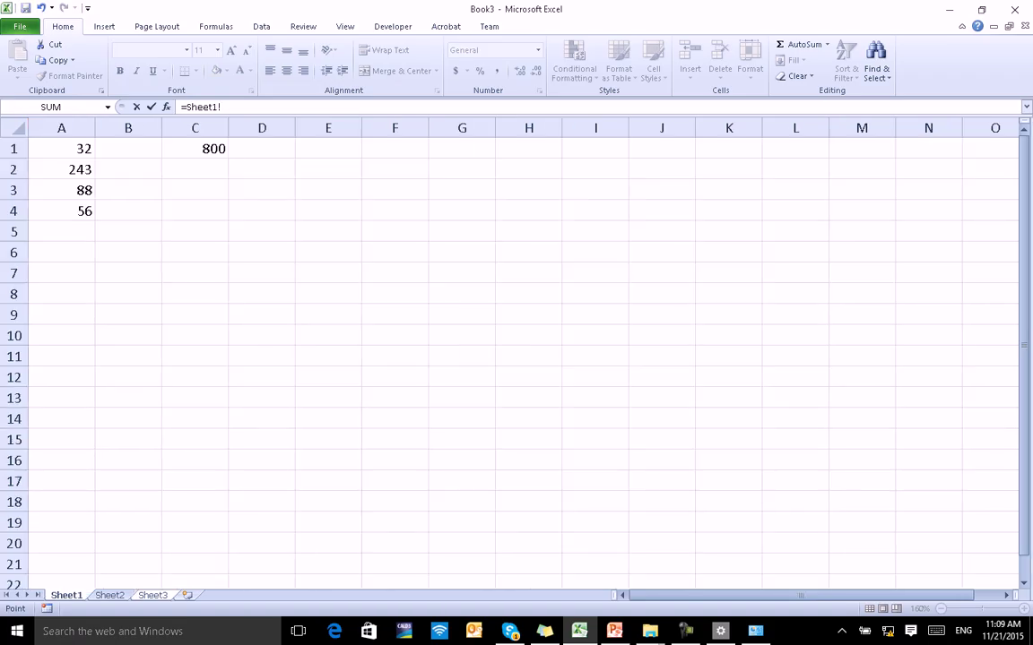
left_click(194, 149)
type("+")
key("ctrl+Page_Down")
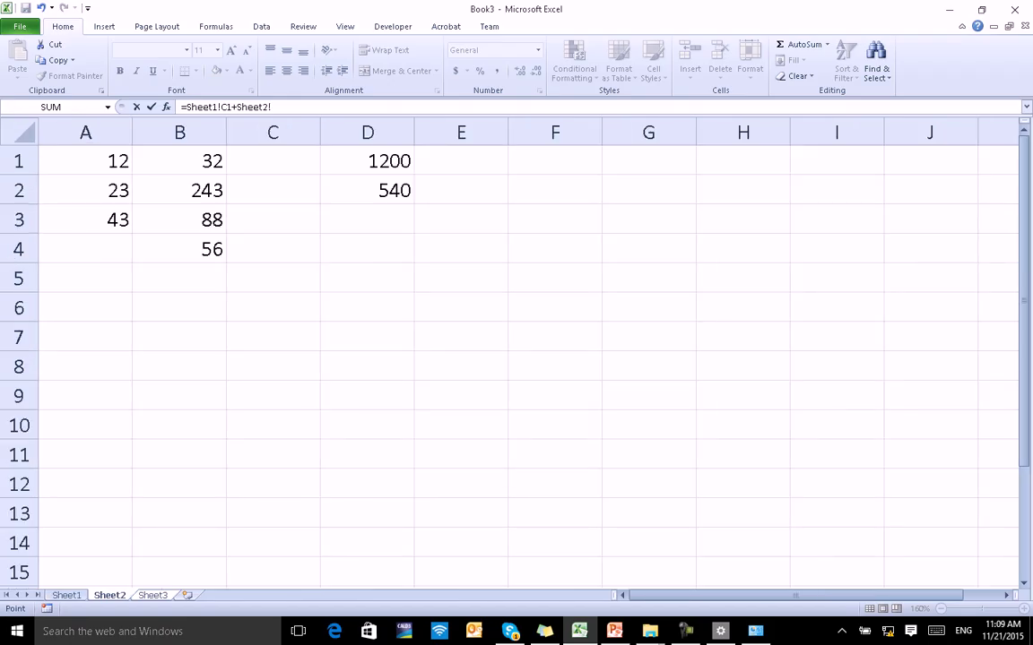
left_click(368, 161)
type("+")
left_click(367, 188)
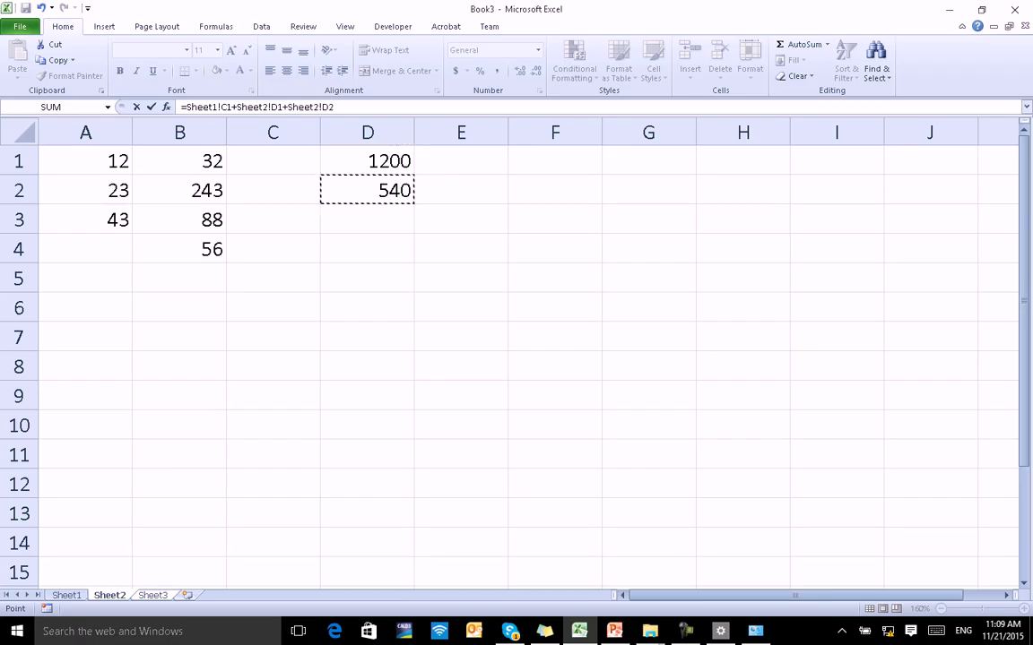
key("Return")
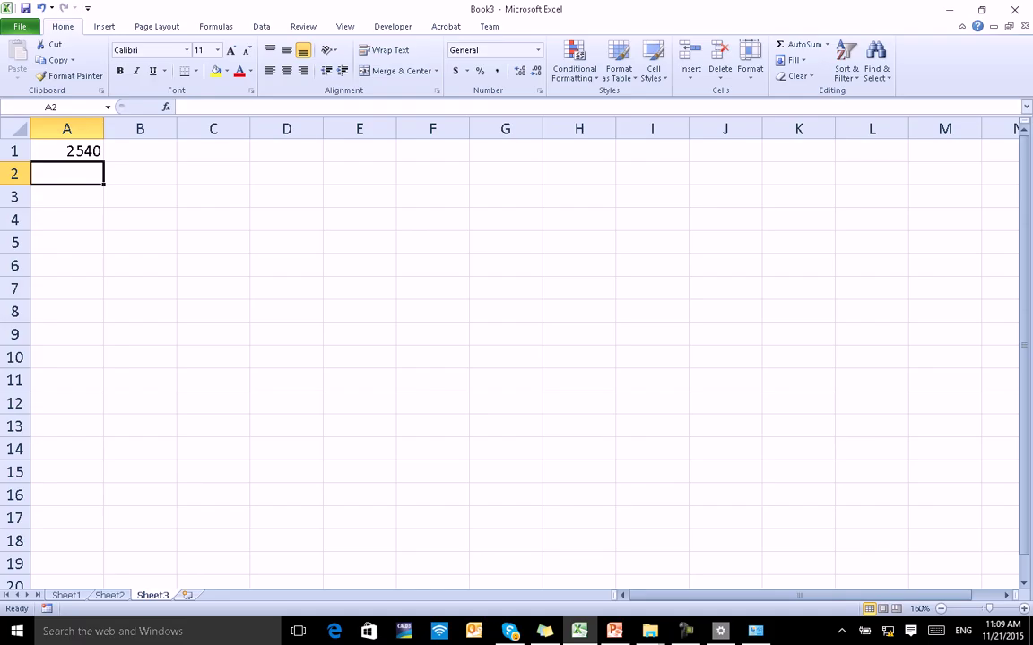
left_click(67, 151)
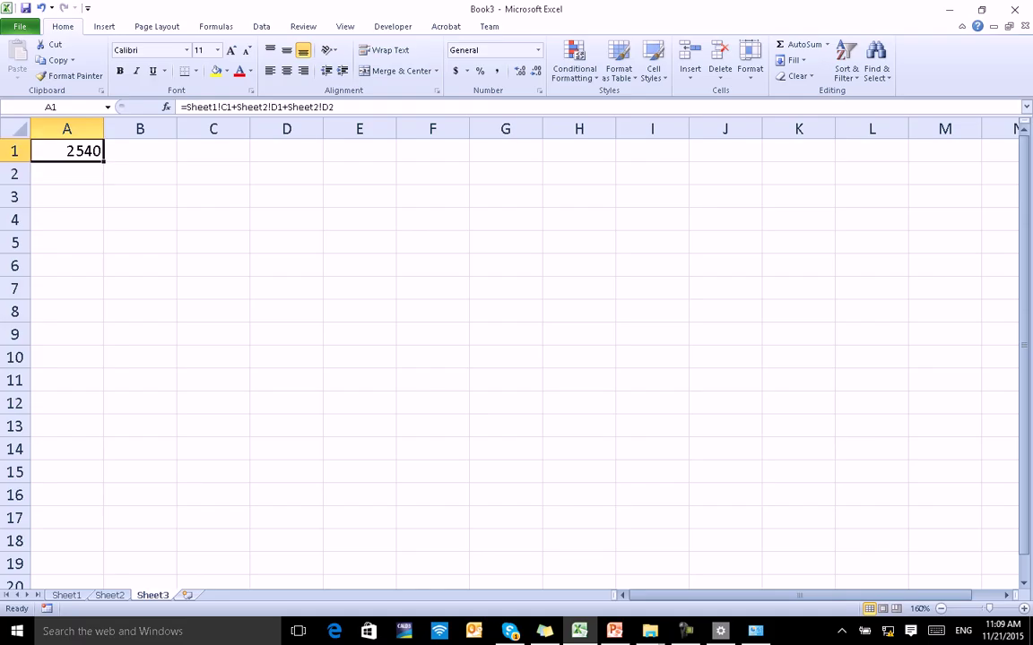
scroll(516, 358, "up", 1, "ctrl")
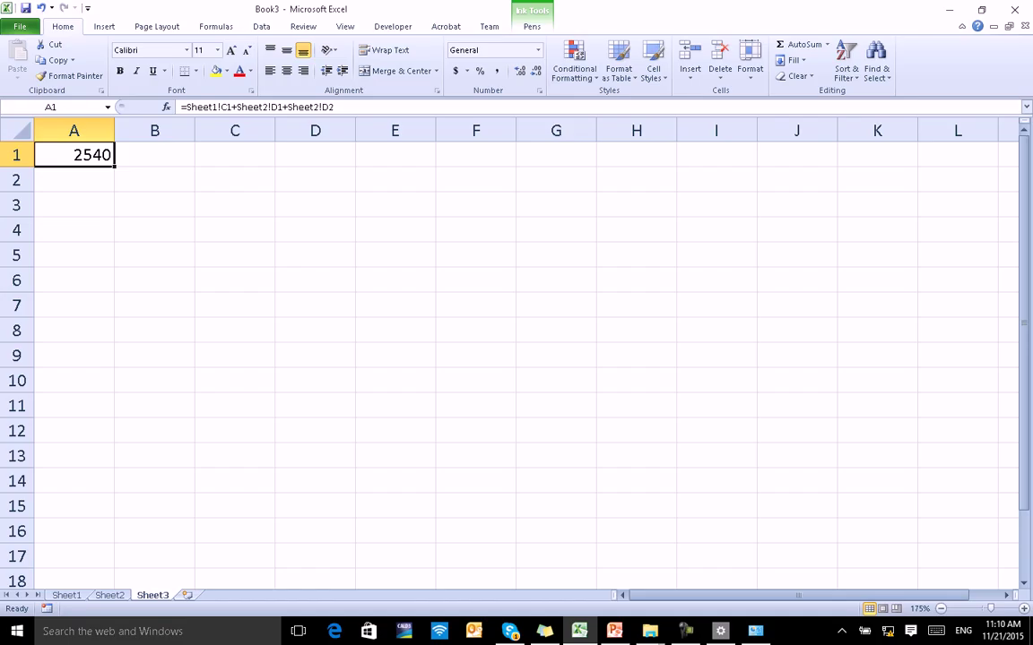
Save Book3 to the Desktop, then create the new blank workbook Book4.
key("ctrl+s")
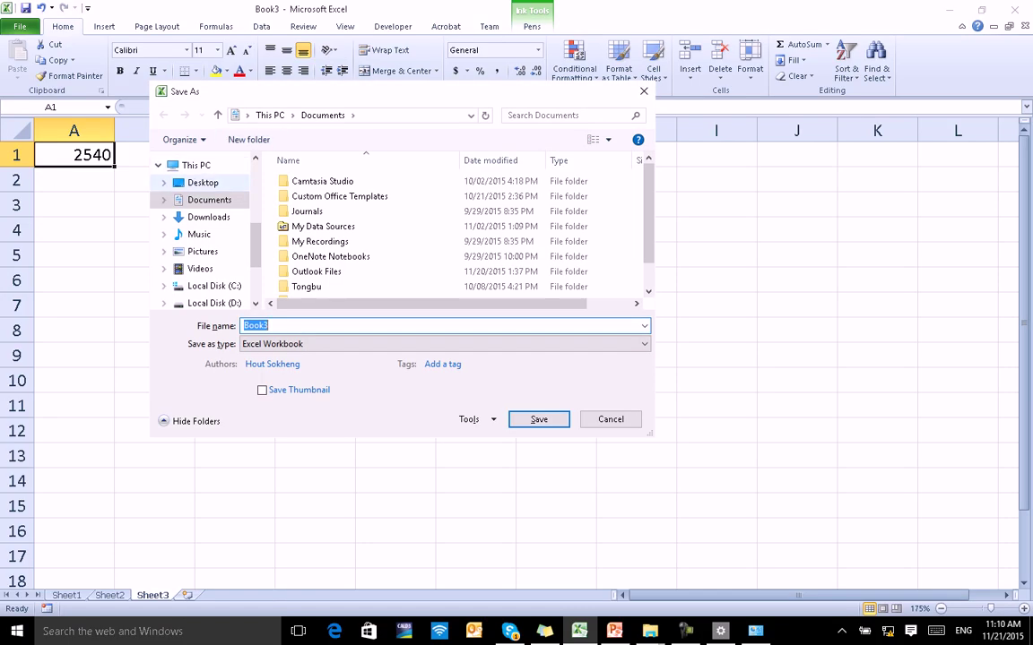
left_click(203, 182)
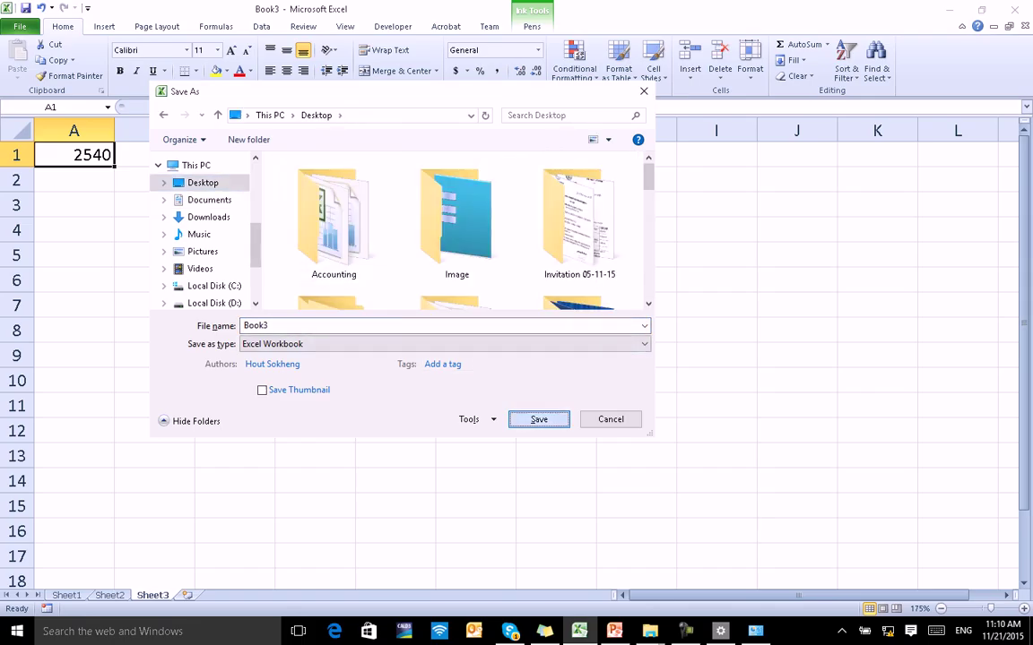
key("Return")
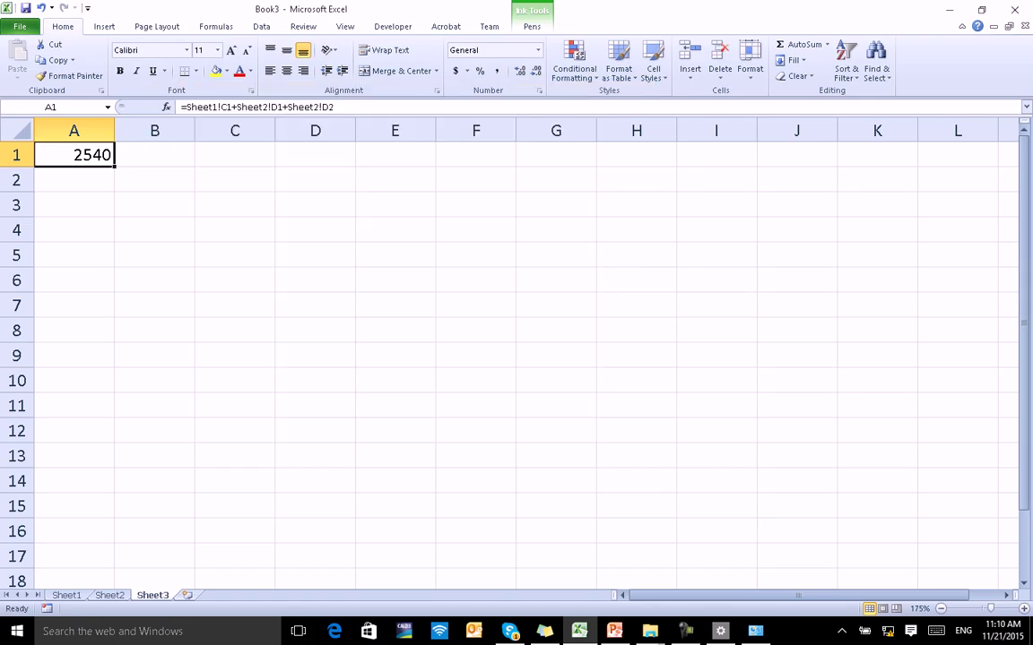
key("ctrl+n")
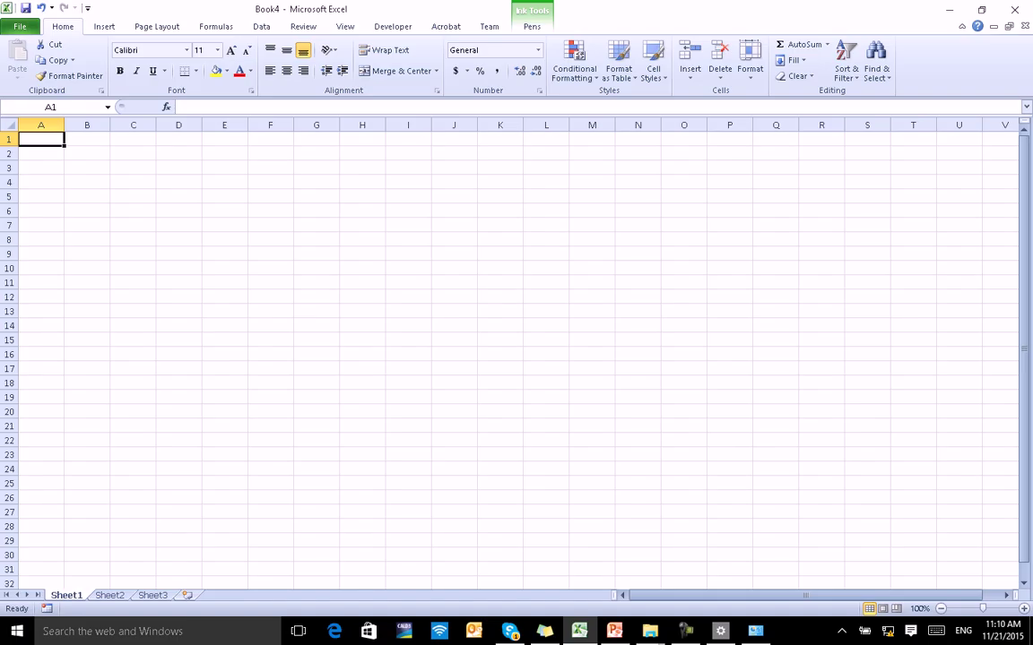
Restore Book4 into a smaller window beside Book3, showing Book3's Sheet1 values in A1:A4.
scroll(510, 359, "up", 5)
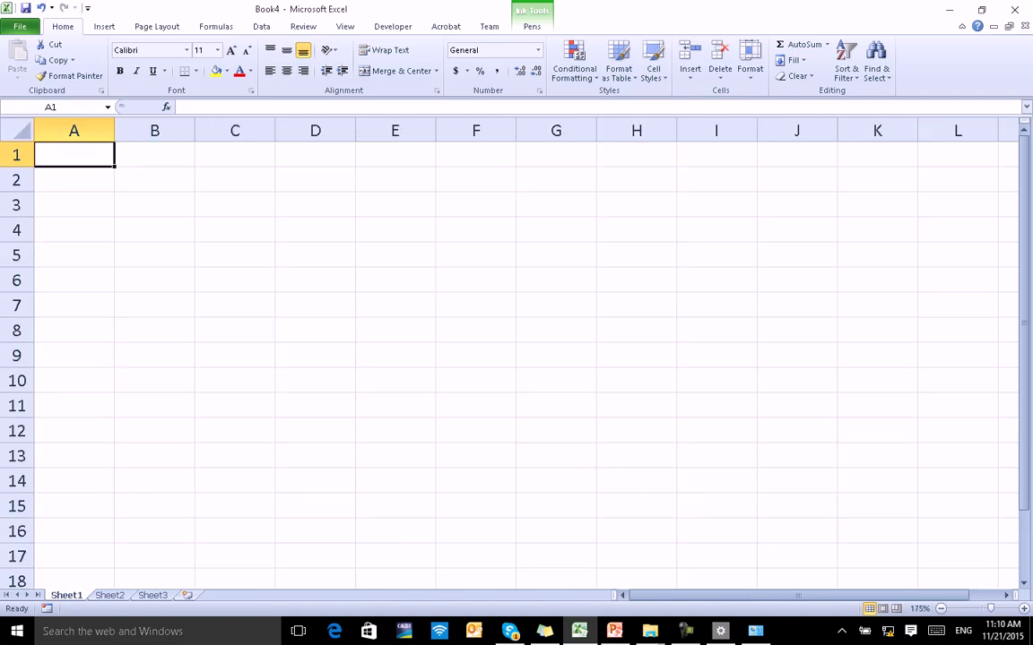
key("alt+Tab")
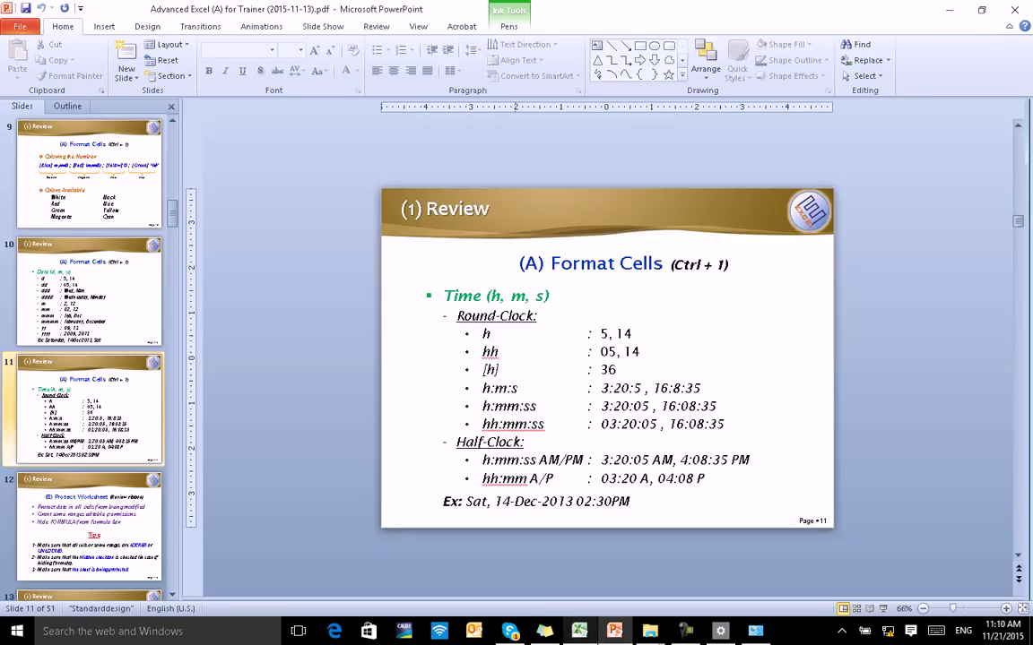
key("alt+Tab")
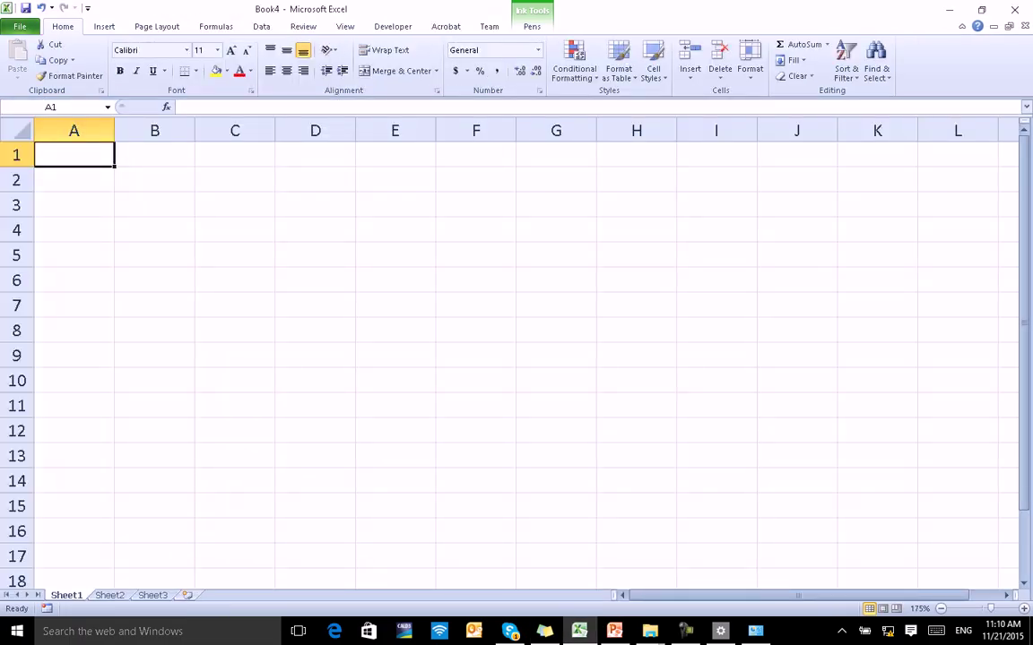
key("ctrl+F5")
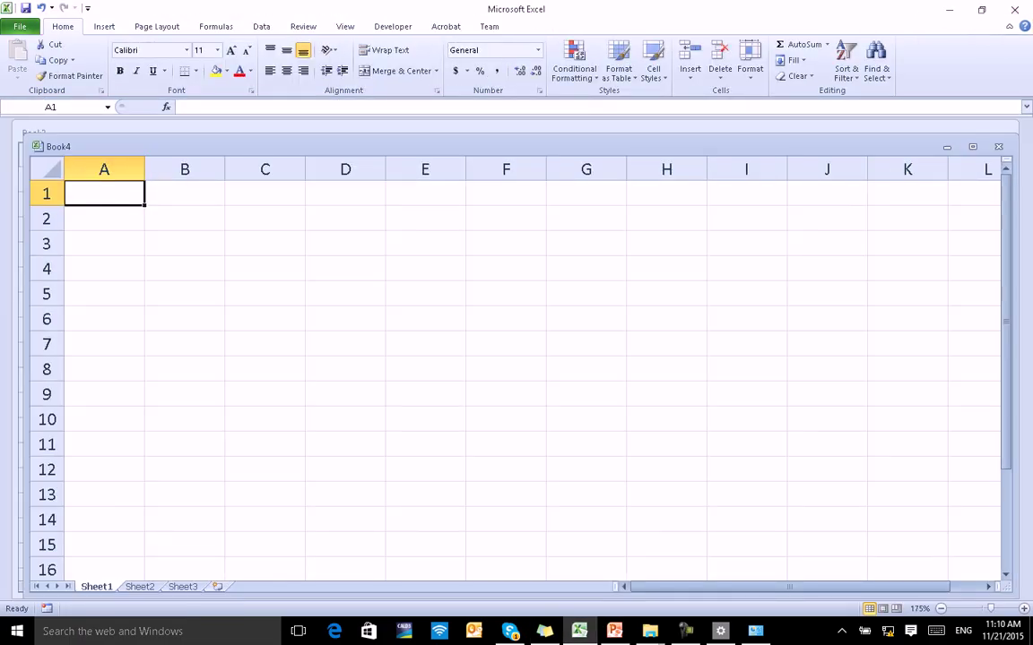
left_click_drag(448, 146, 609, 155)
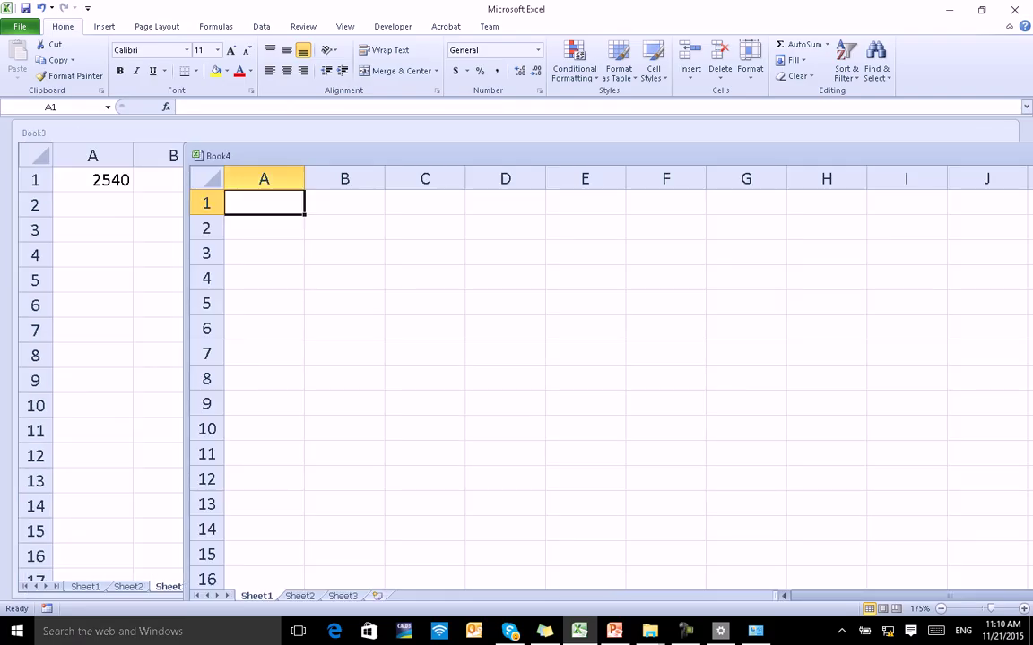
key("ctrl+F6")
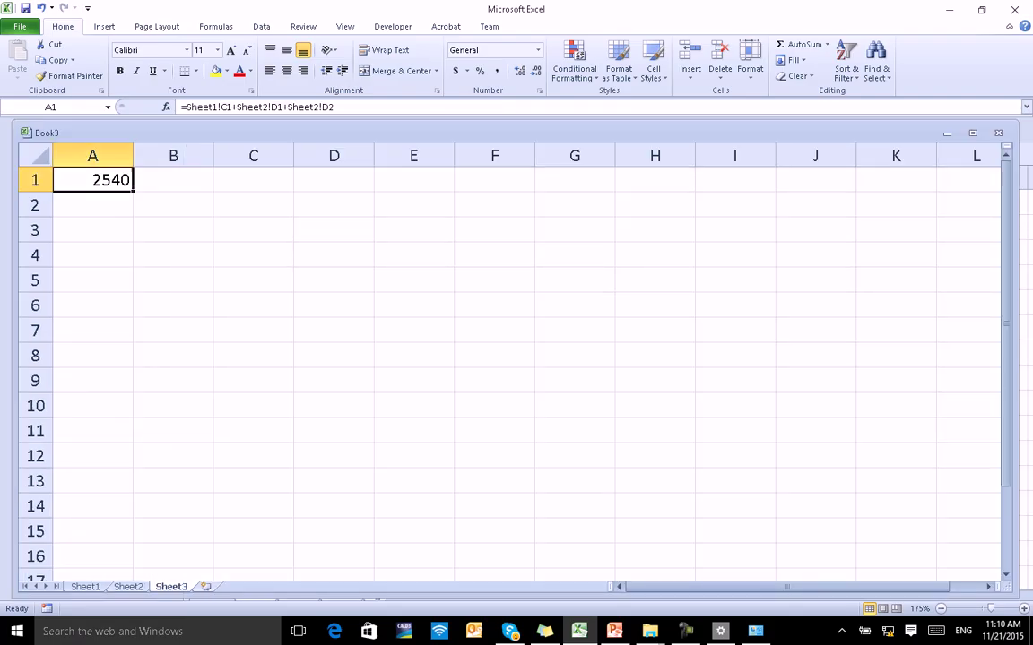
key("ctrl+Page_Up")
key("ctrl+Page_Up")
key("ctrl+Home")
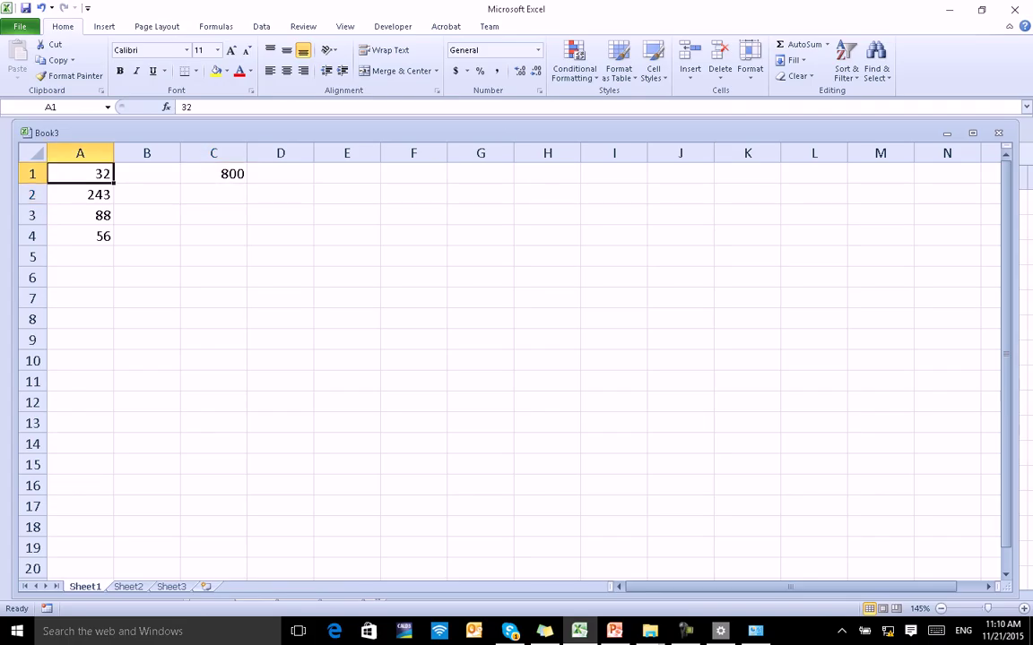
key("shift+Down")
key("shift+Down")
key("shift+Down")
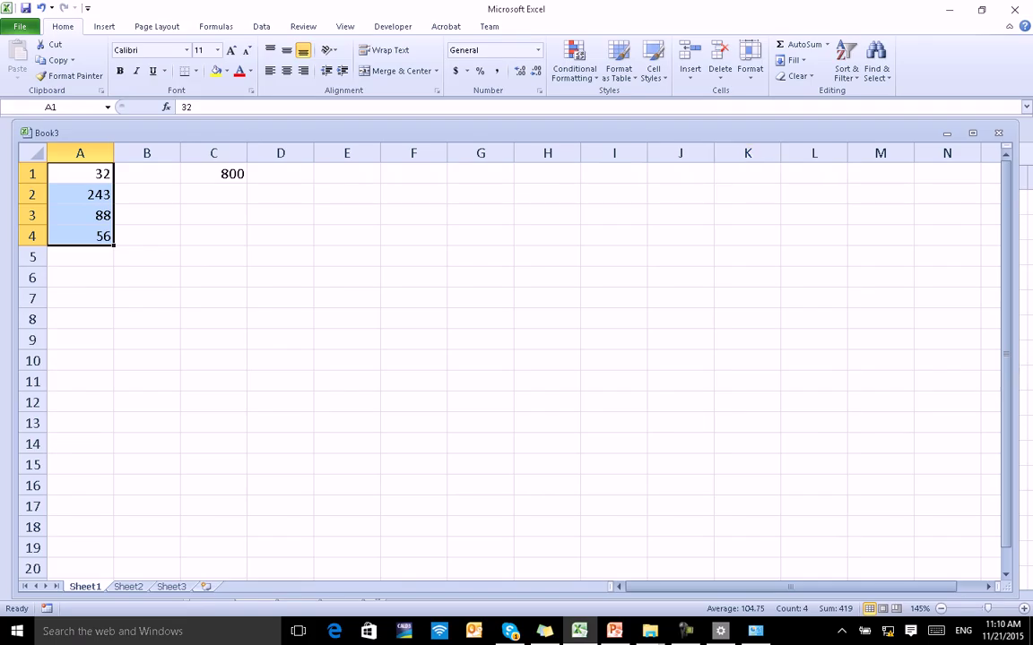
key("ctrl+n")
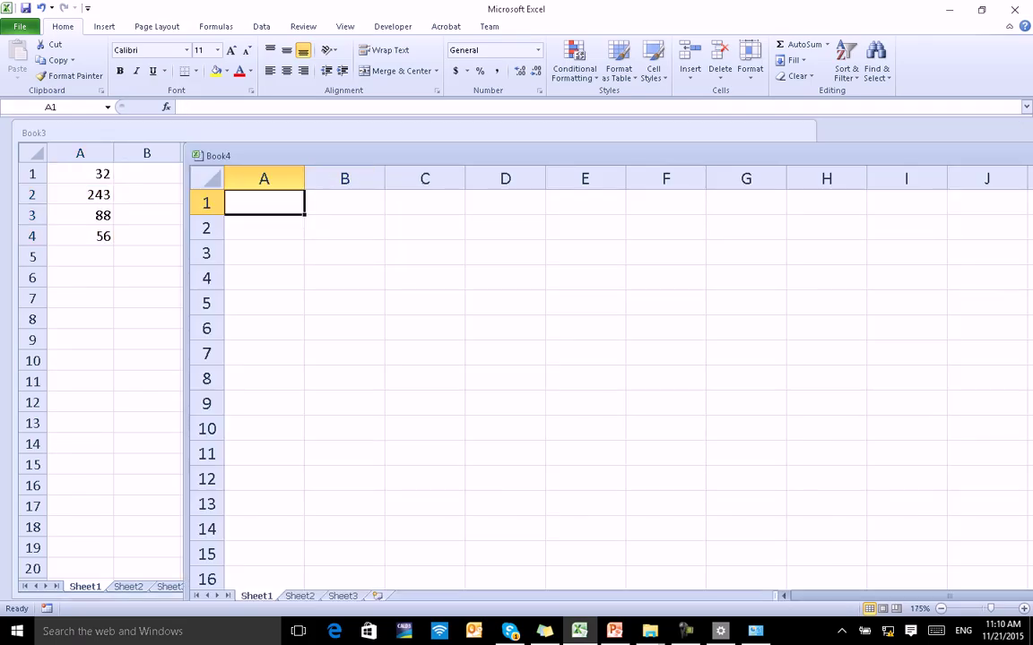
Link Book4 A1 to Book3 Sheet1 A1, undoing the first fill-down attempt.
left_click_drag(359, 155, 438, 130)
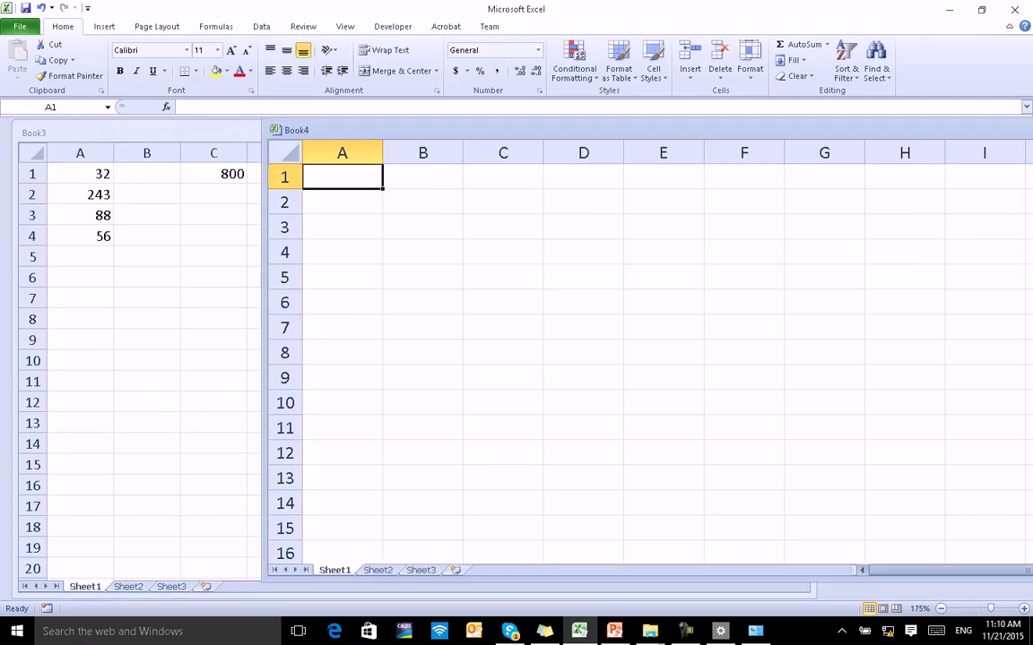
type("=")
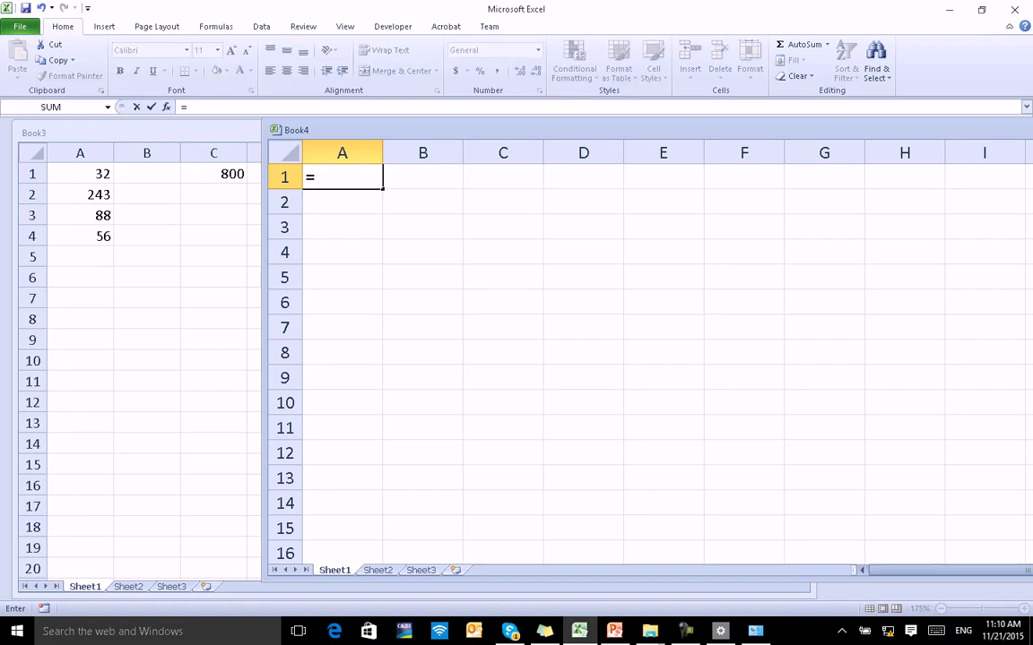
key("ctrl+F6")
left_click(80, 173)
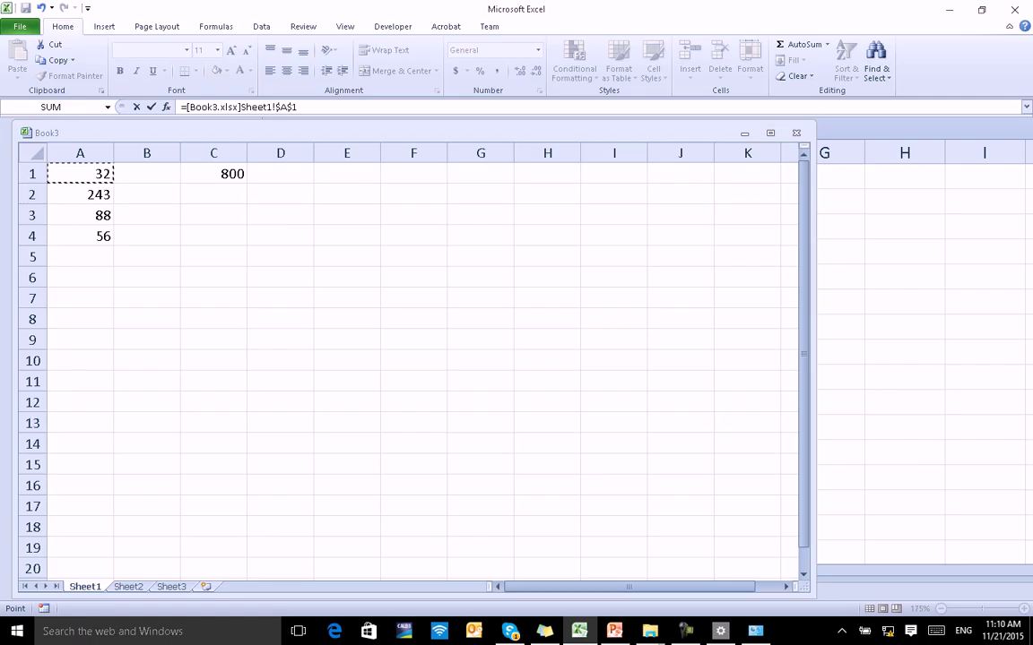
key("Return")
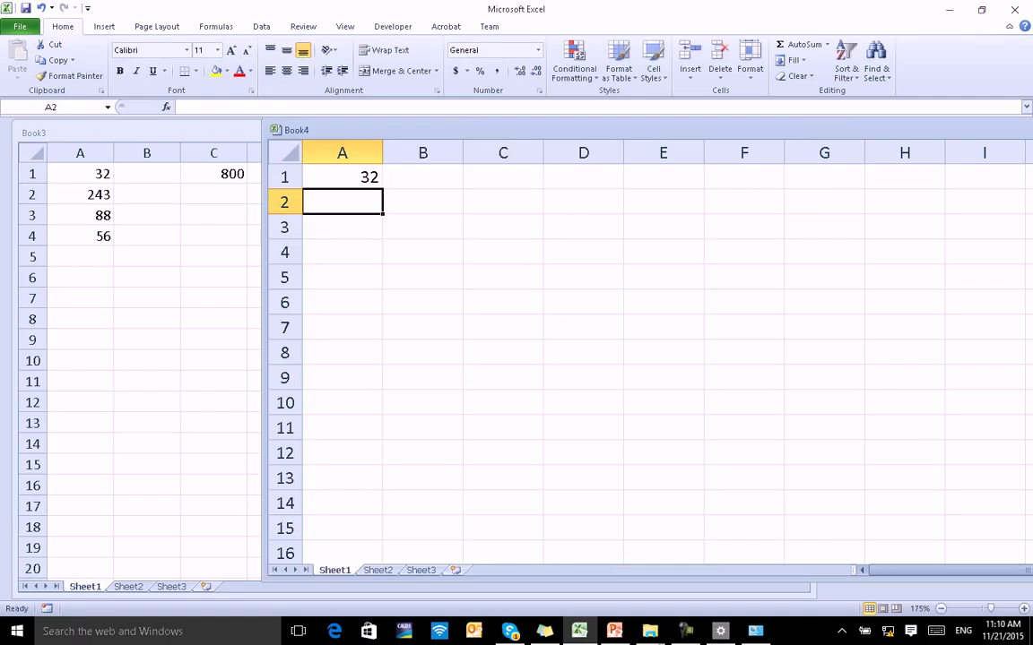
left_click(341, 176)
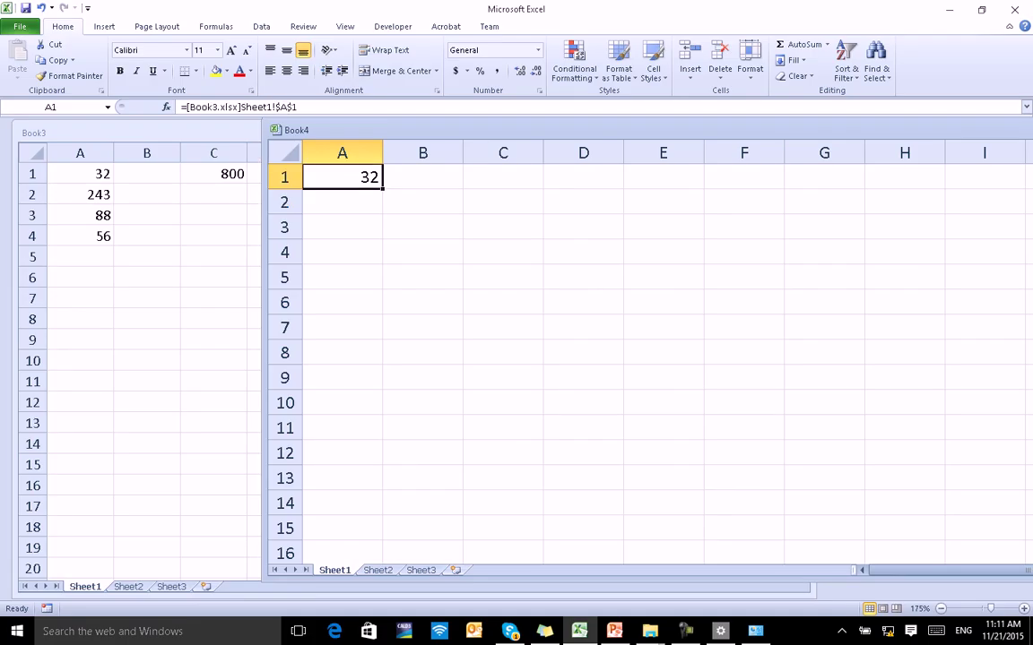
left_click_drag(383, 186, 382, 235)
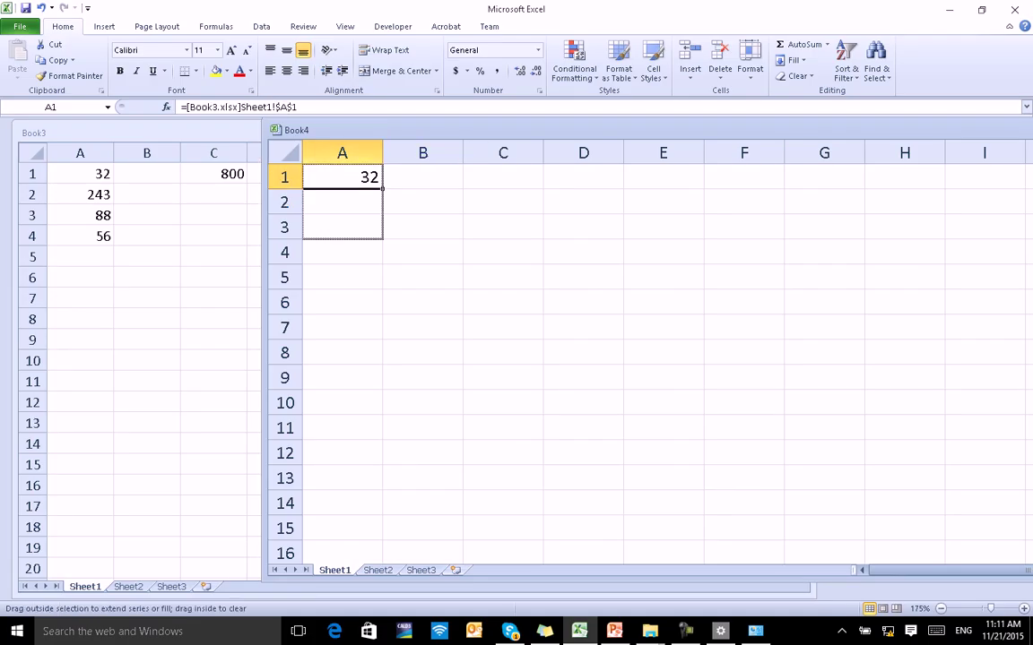
key("ctrl+z")
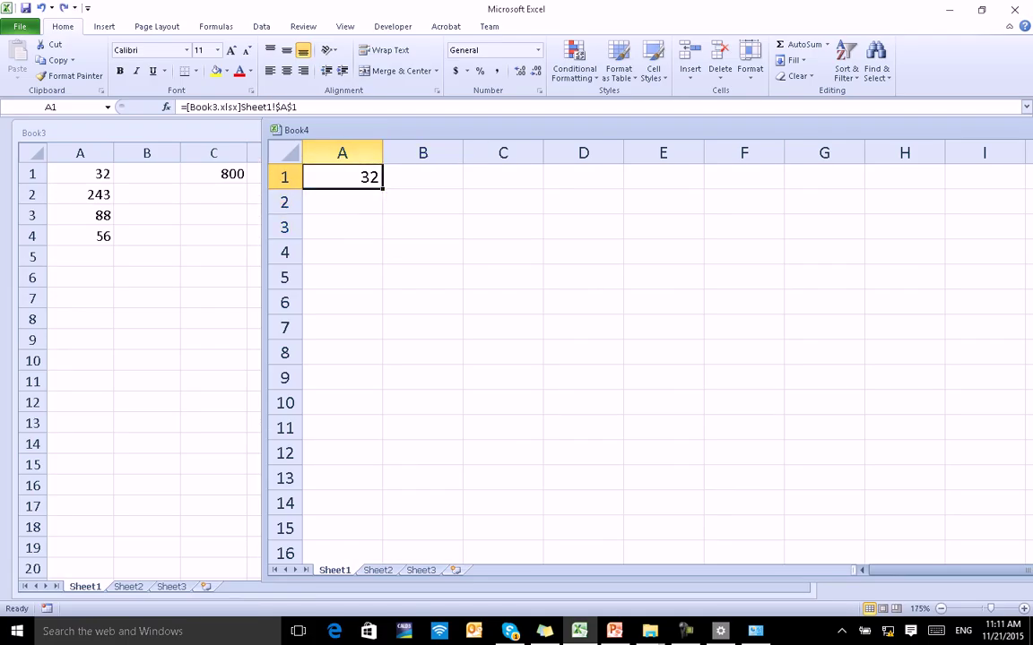
Make A1's link the relative =[Book3.xlsx]Sheet1!A1 and fill it down to A4.
double_click(351, 176)
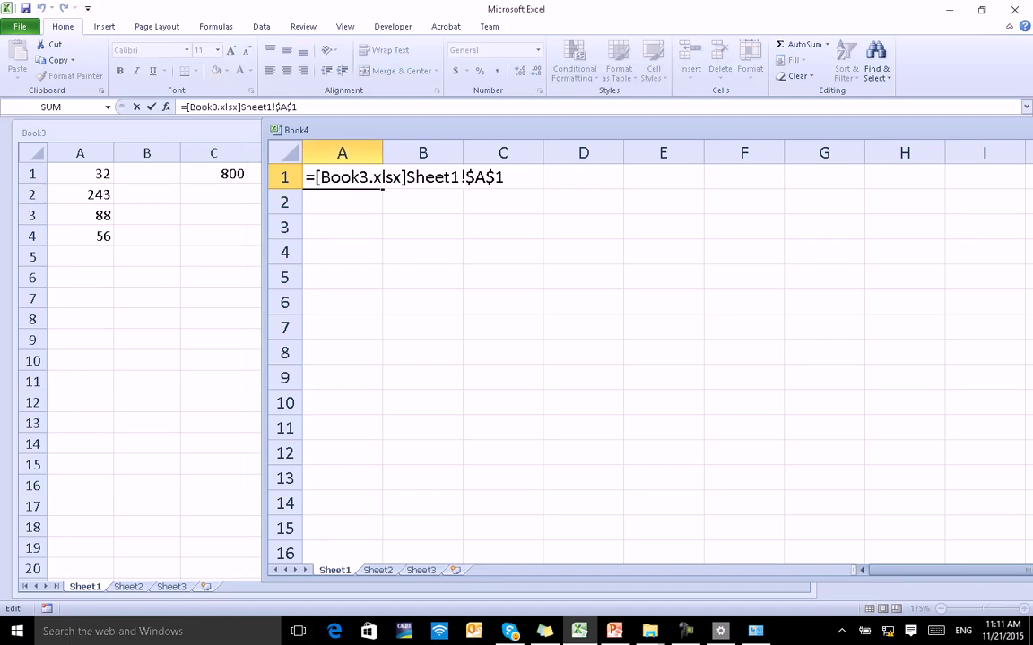
double_click(485, 176)
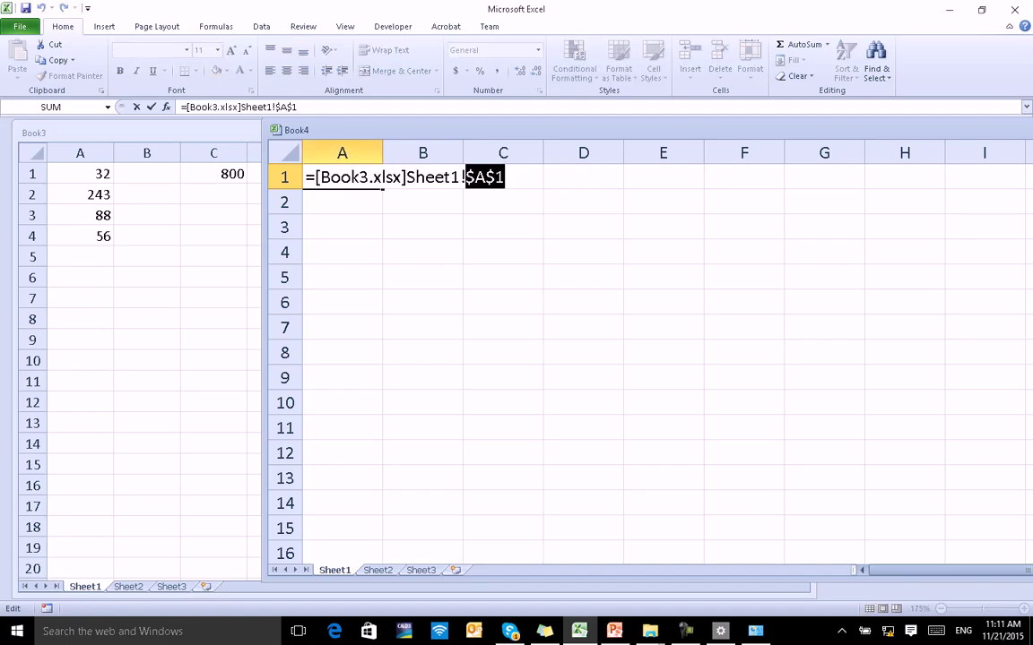
left_click(485, 176)
key("F4")
key("F4")
key("F4")
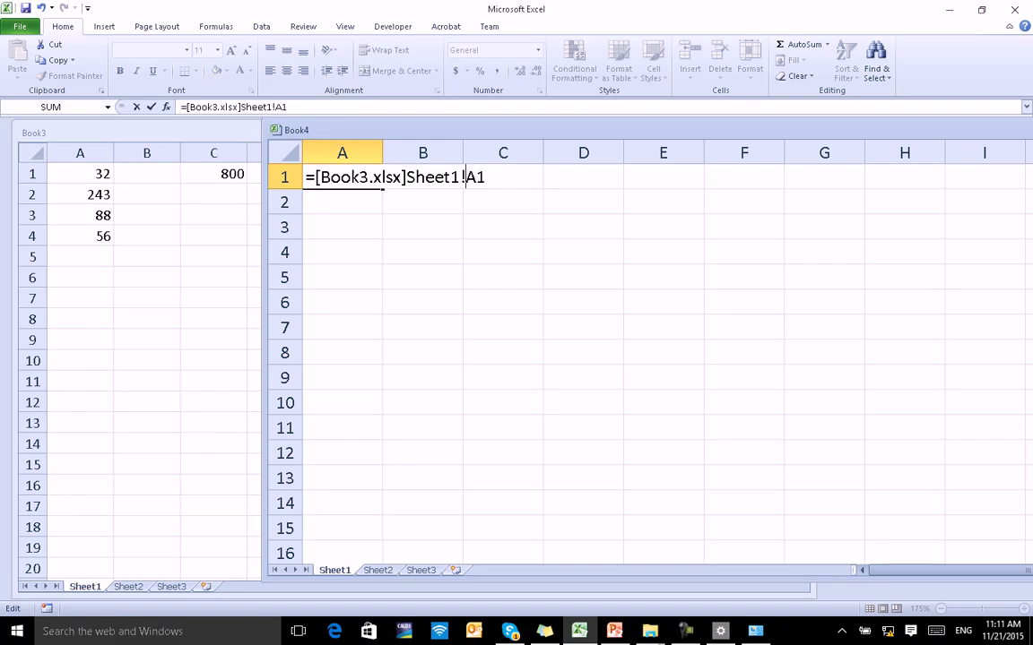
key("Return")
left_click(341, 177)
key("shift+Down")
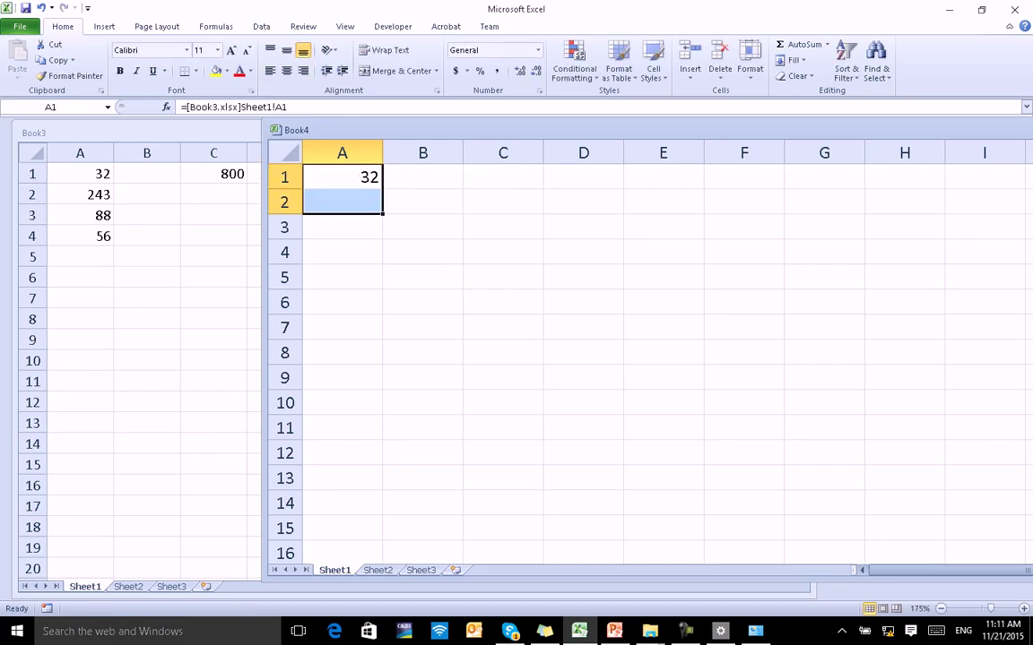
key("shift+Up")
left_click_drag(382, 187, 383, 260)
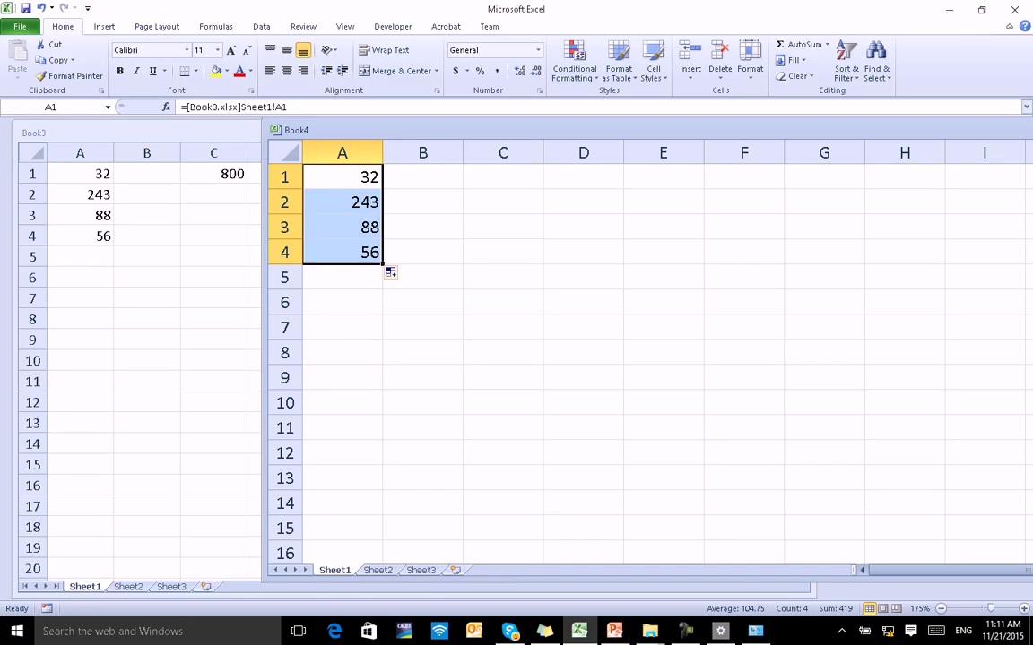
key("ctrl+s")
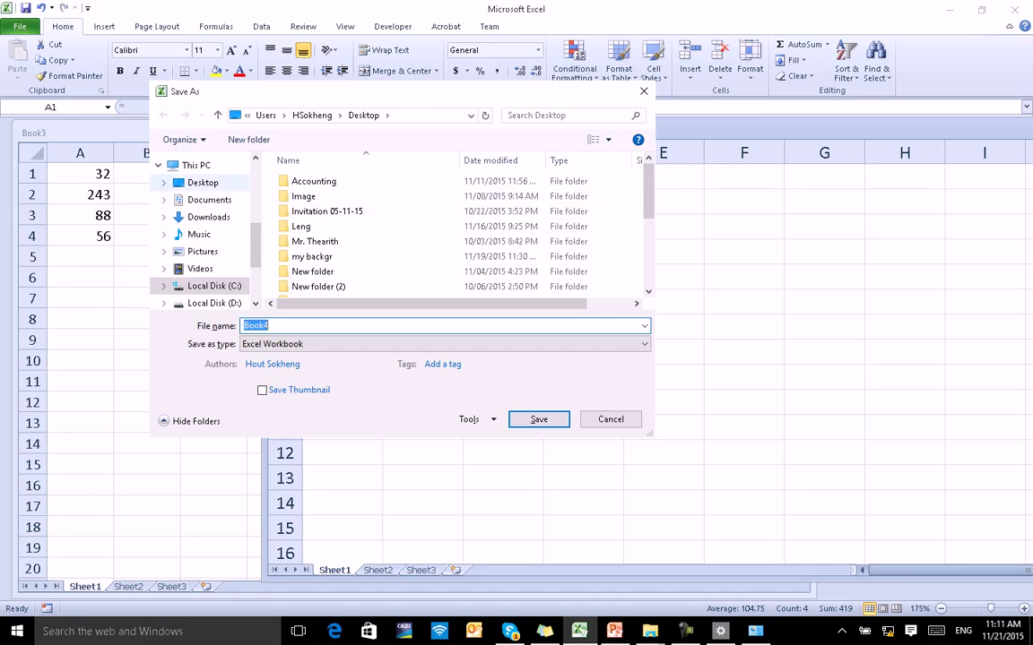
Save Book4 to the Desktop.
left_click(202, 182)
left_click(539, 420)
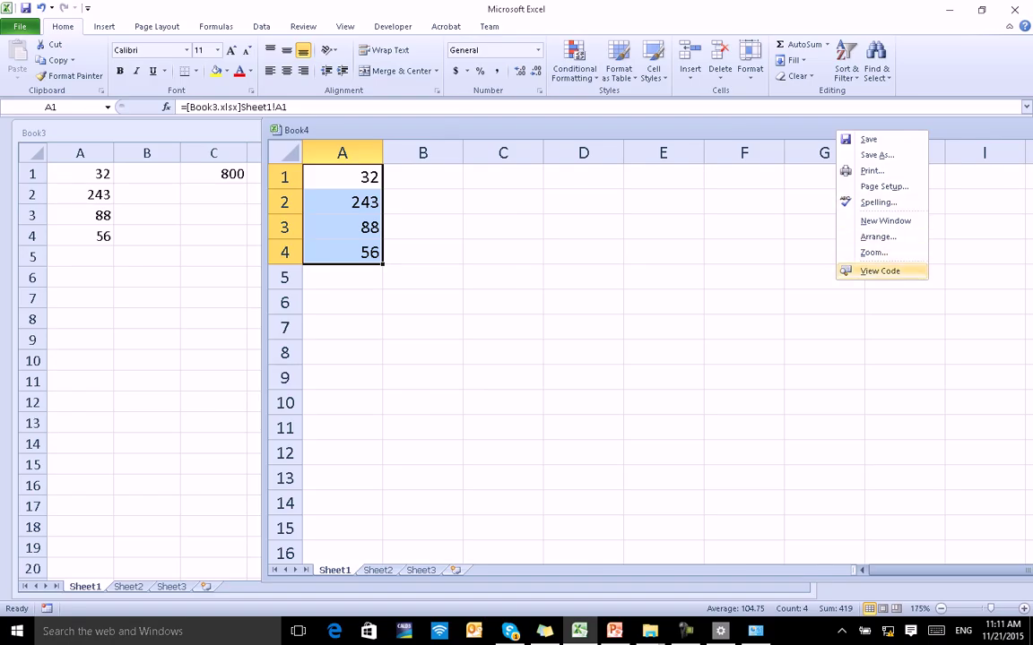
key("Escape")
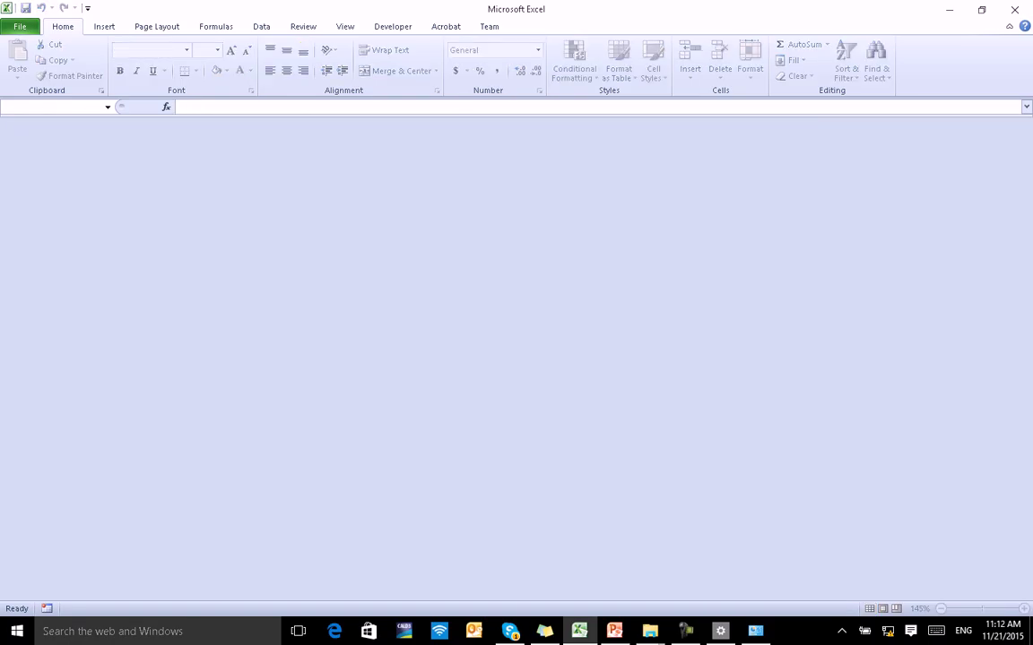
Reopen Book4 from Recent, dismiss the link security warning, then close it.
left_click(20, 26)
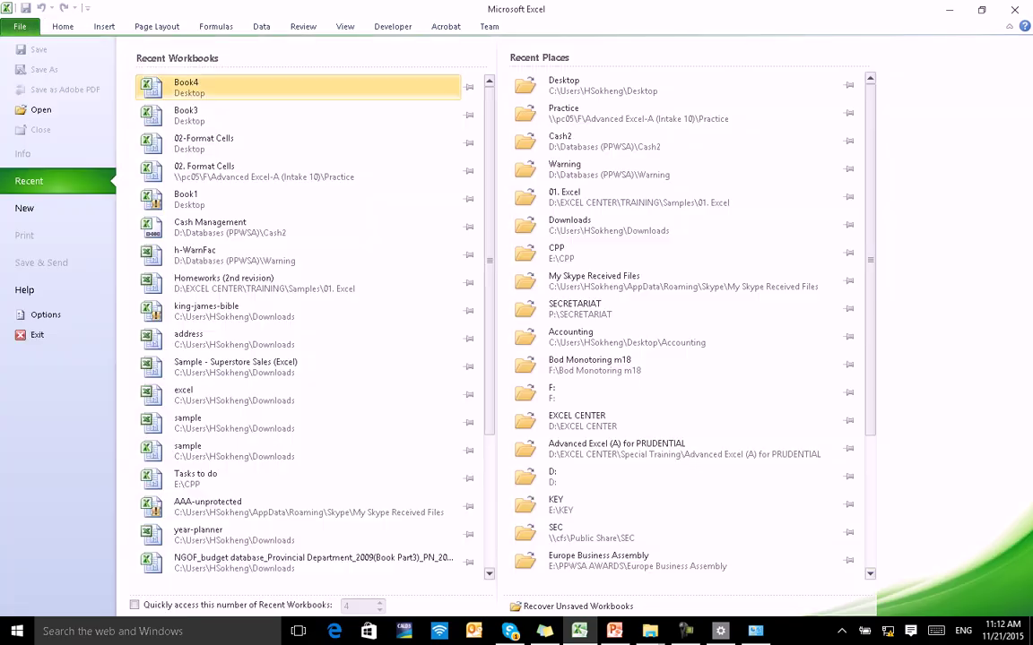
left_click(189, 87)
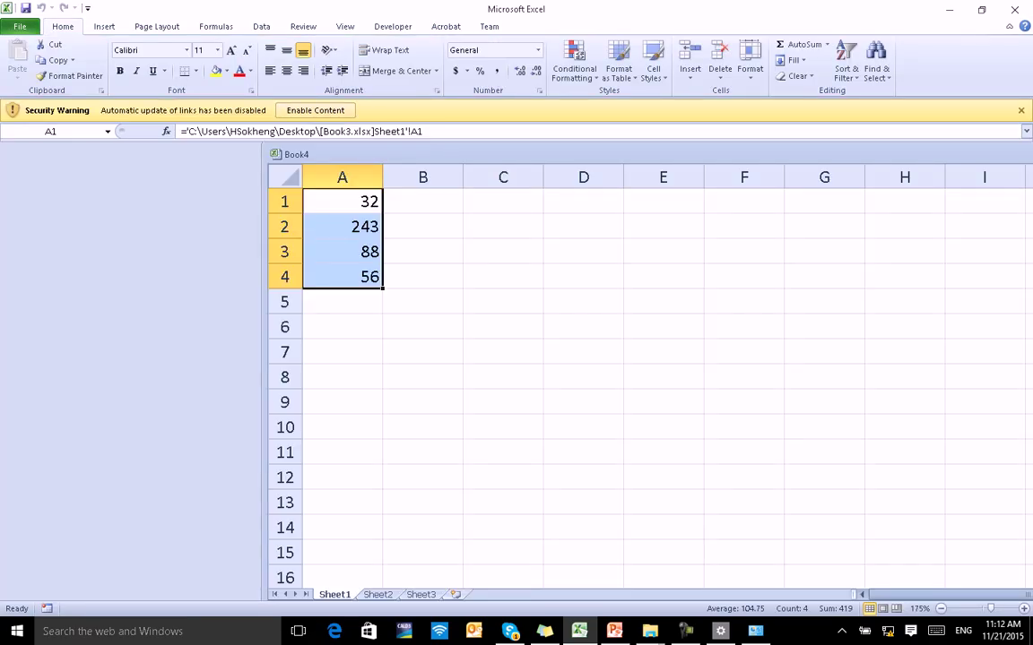
left_click(315, 111)
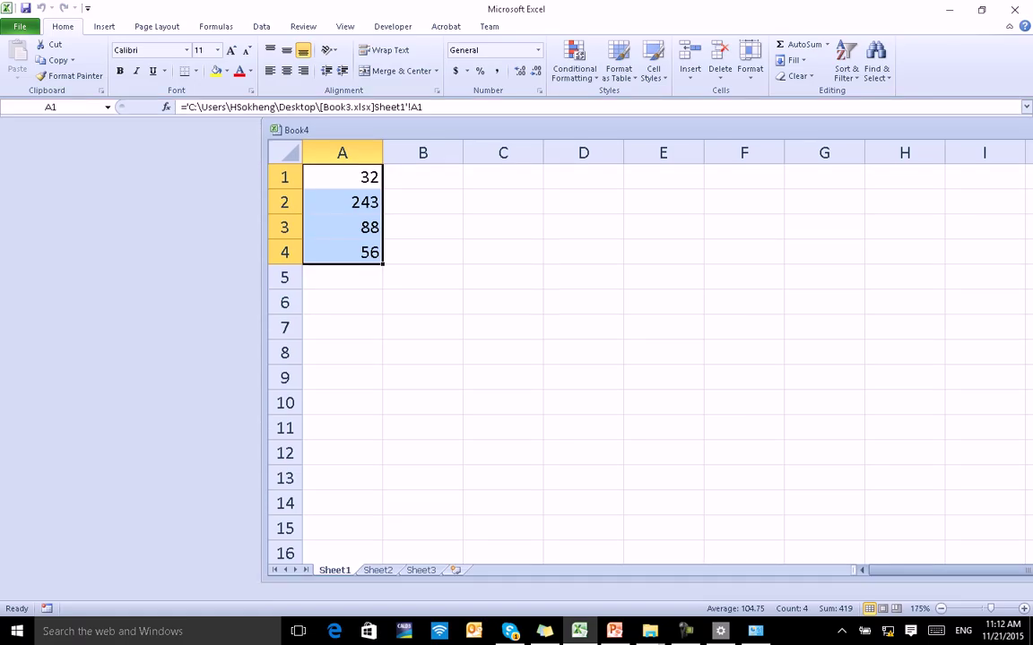
key("ctrl+w")
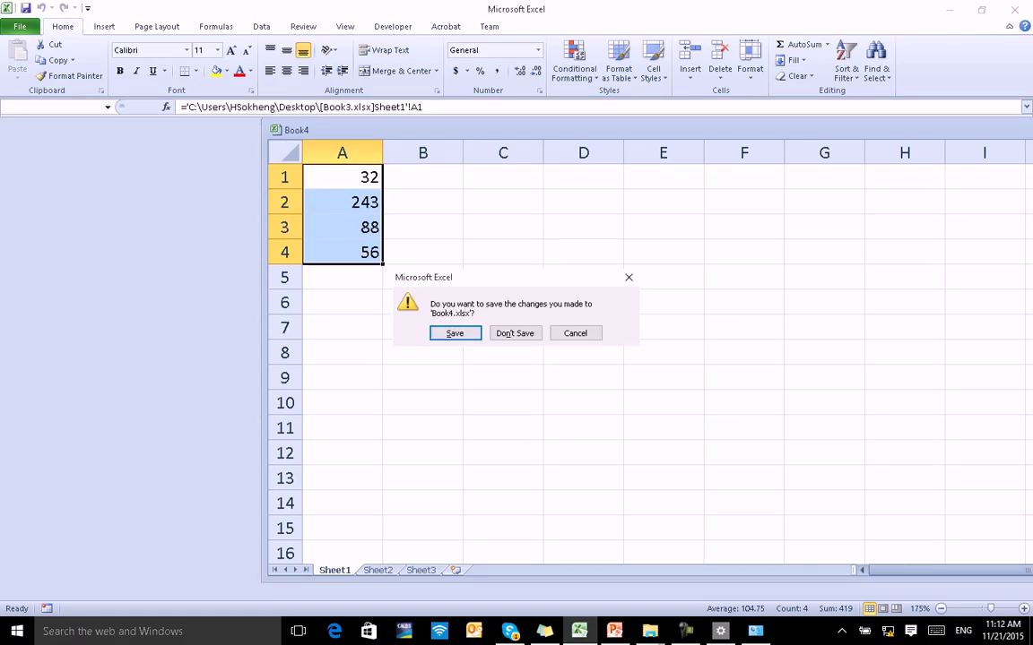
key("Return")
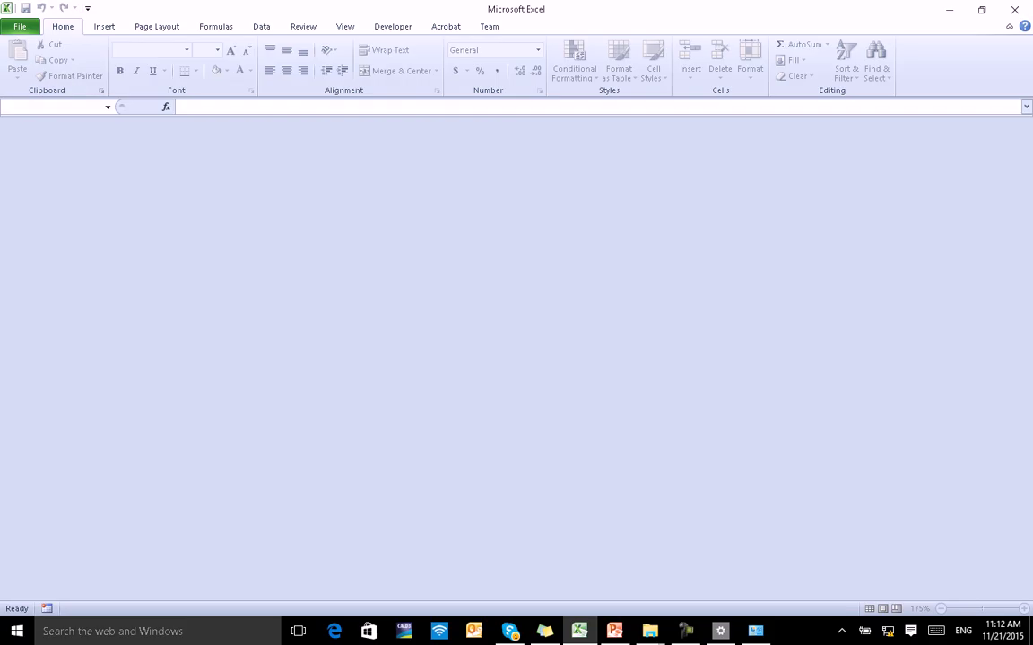
key("alt+f")
key("Escape")
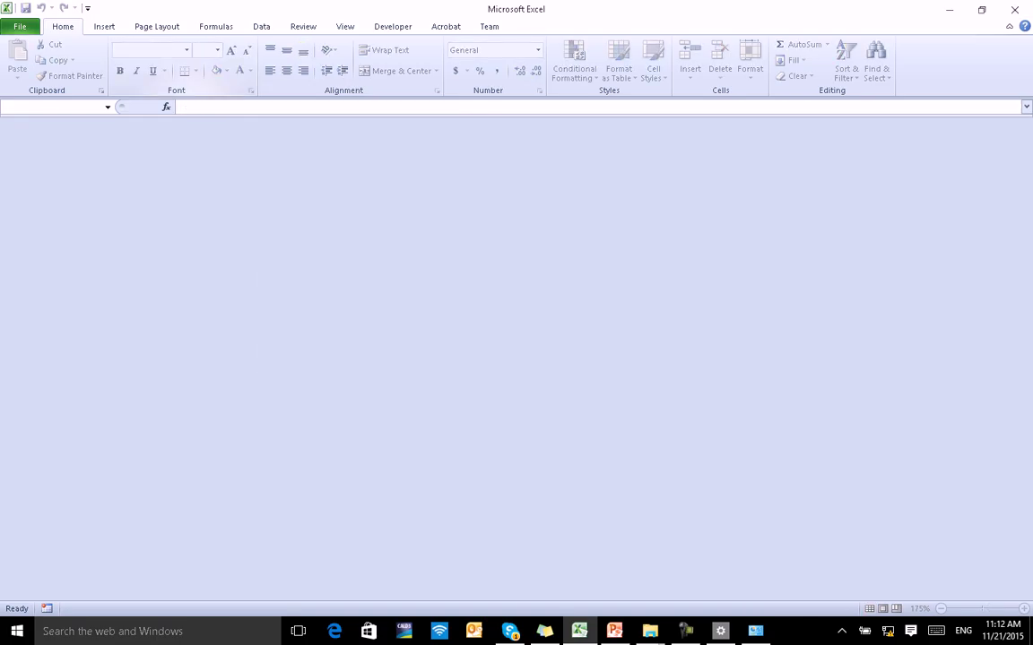
Open Book3, change Sheet1 A1 from 32 to 3000, and close the workbook.
left_click(19, 26)
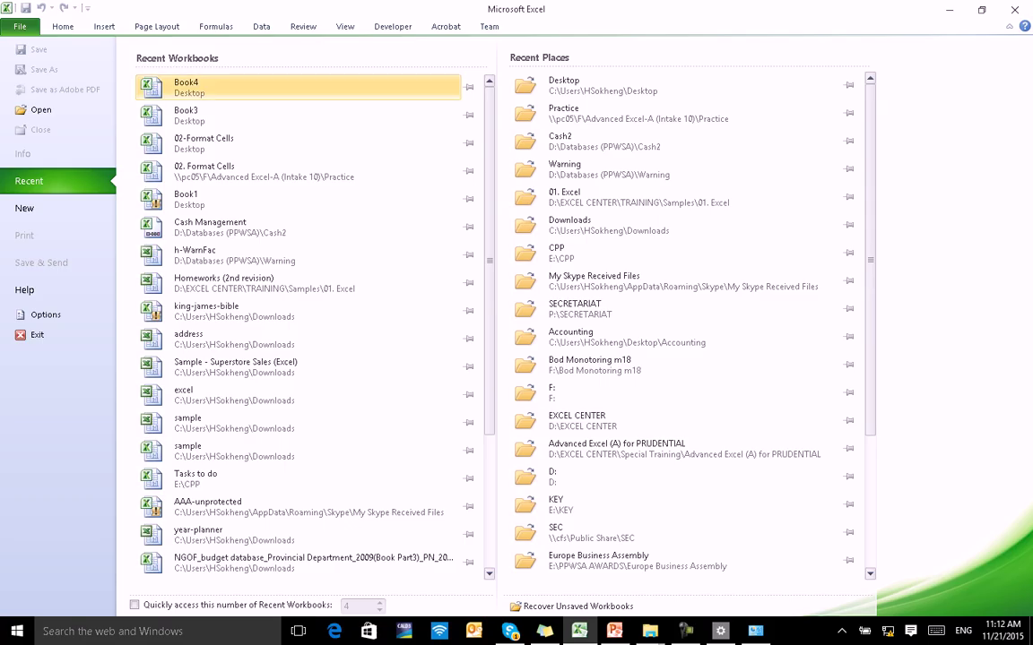
left_click(188, 115)
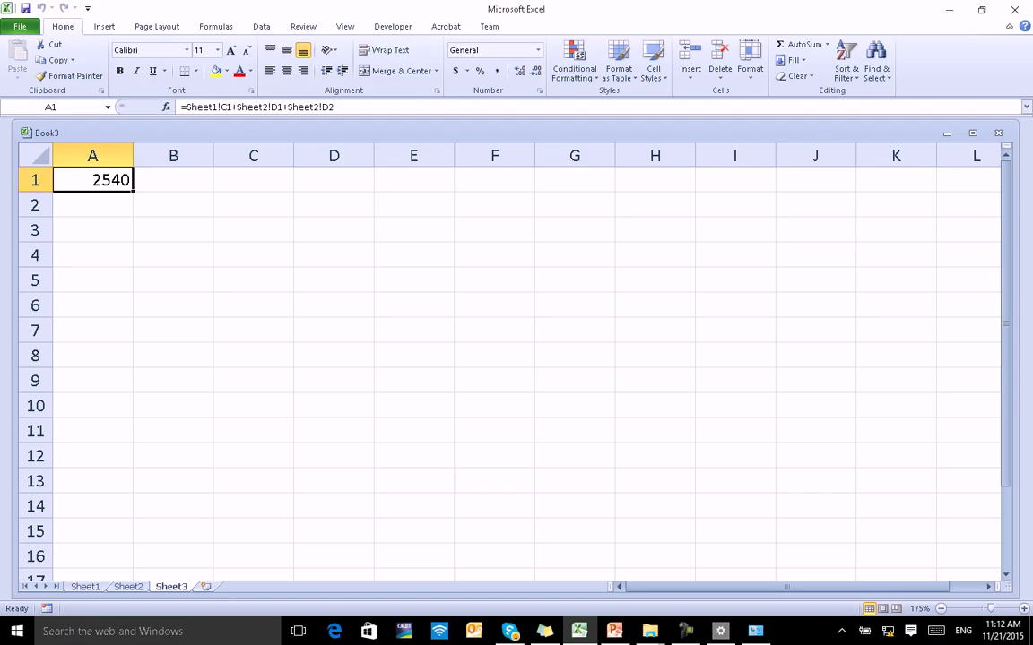
key("ctrl+Page_Up")
key("ctrl+Page_Up")
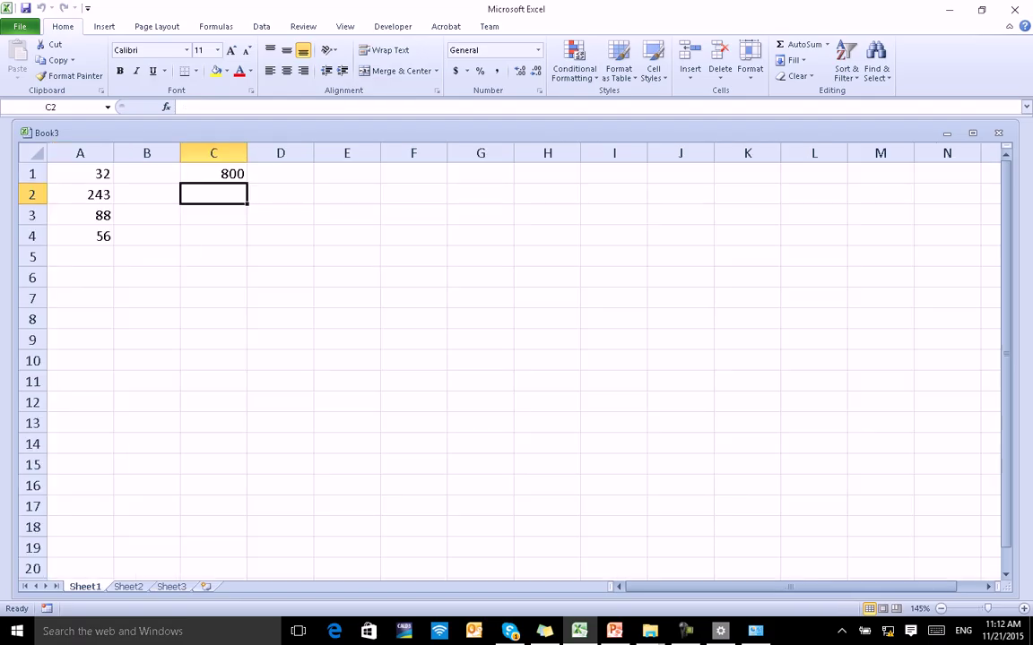
left_click(80, 174)
type("3000")
key("Return")
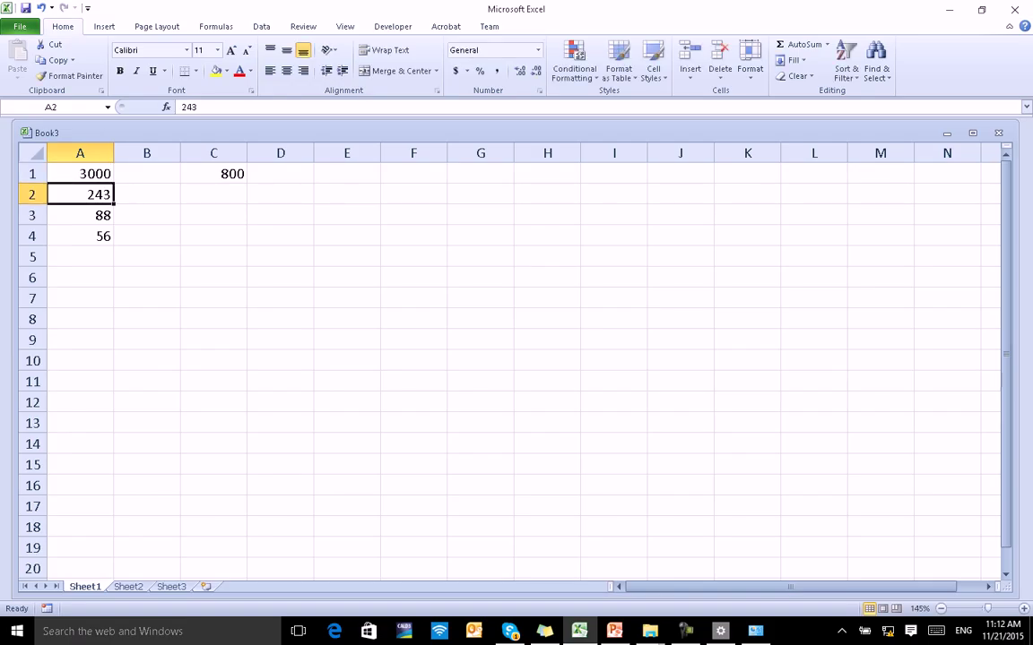
key("ctrl+w")
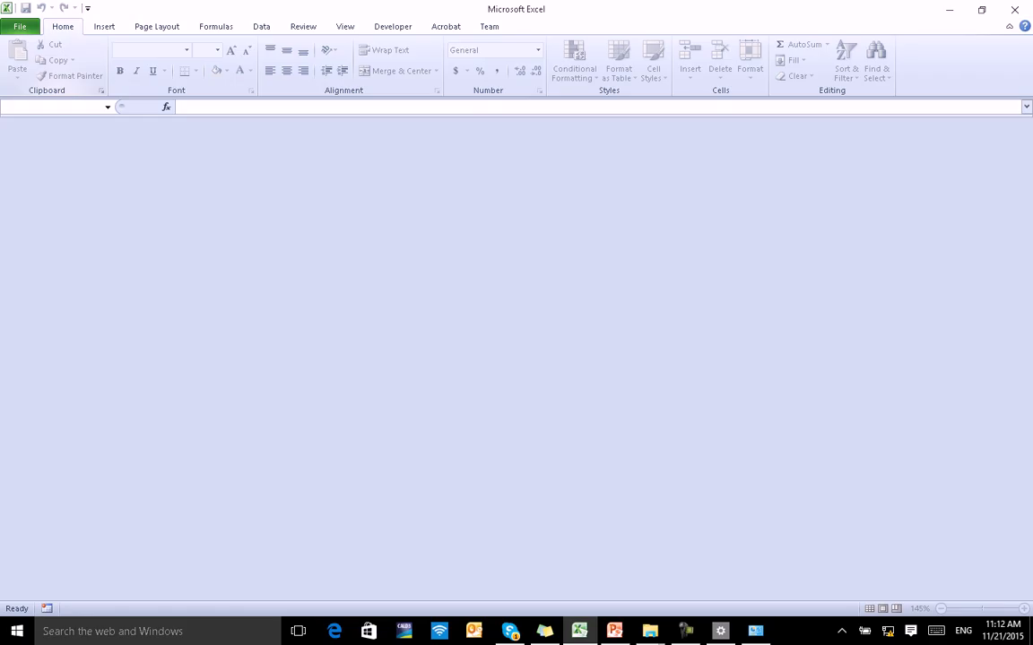
left_click(19, 26)
Reopen Book4 from the recent workbooks and accept refreshing its links to Book3.
left_click(224, 104)
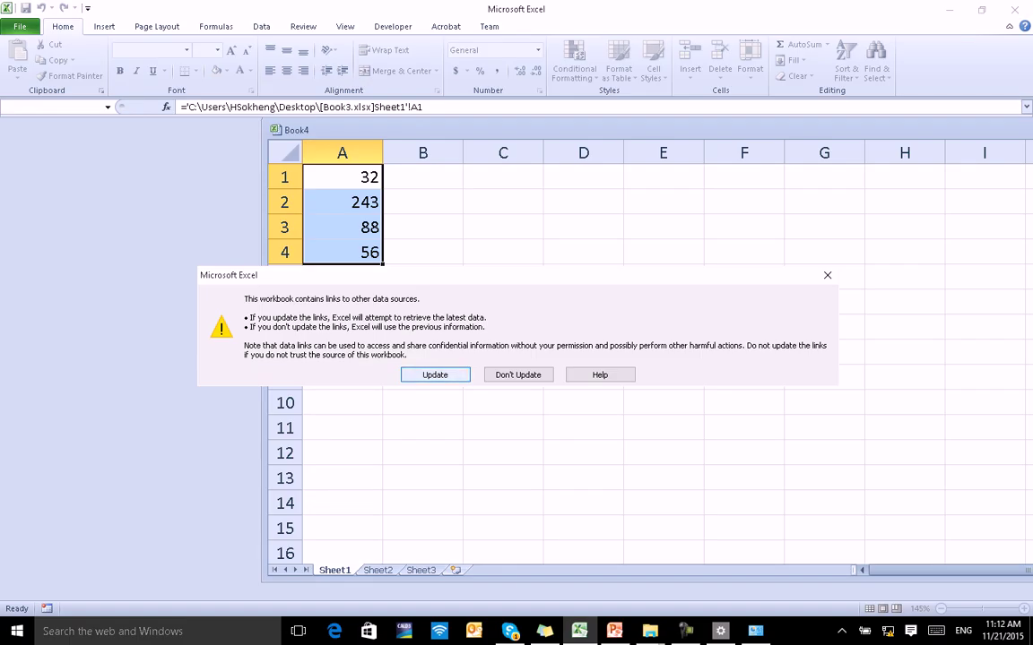
key("Return")
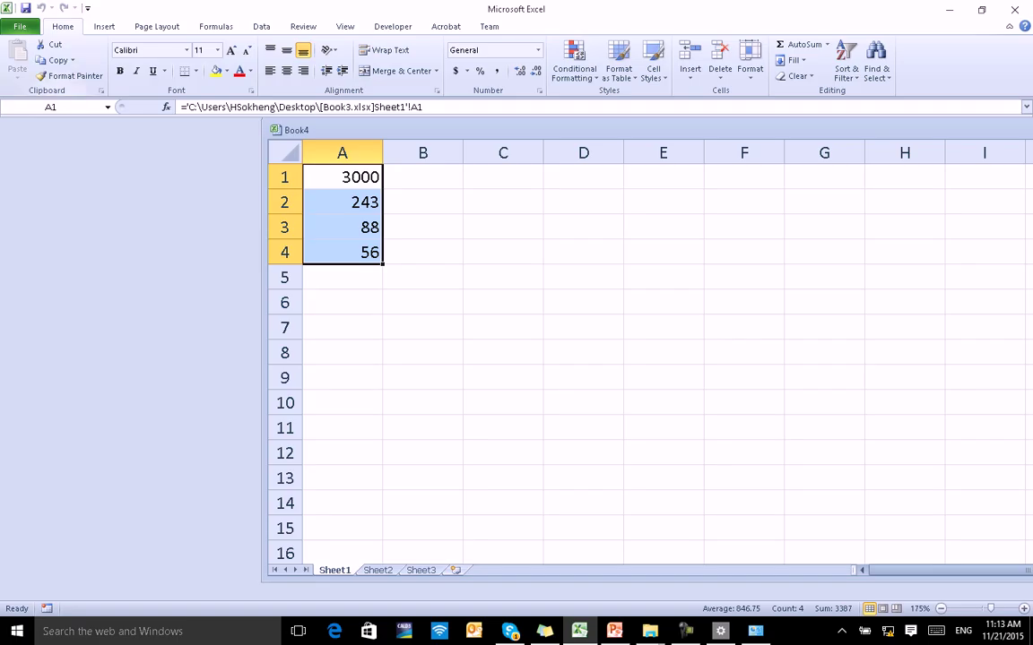
Open Book3 from the File > Recent workbooks list.
left_click(19, 26)
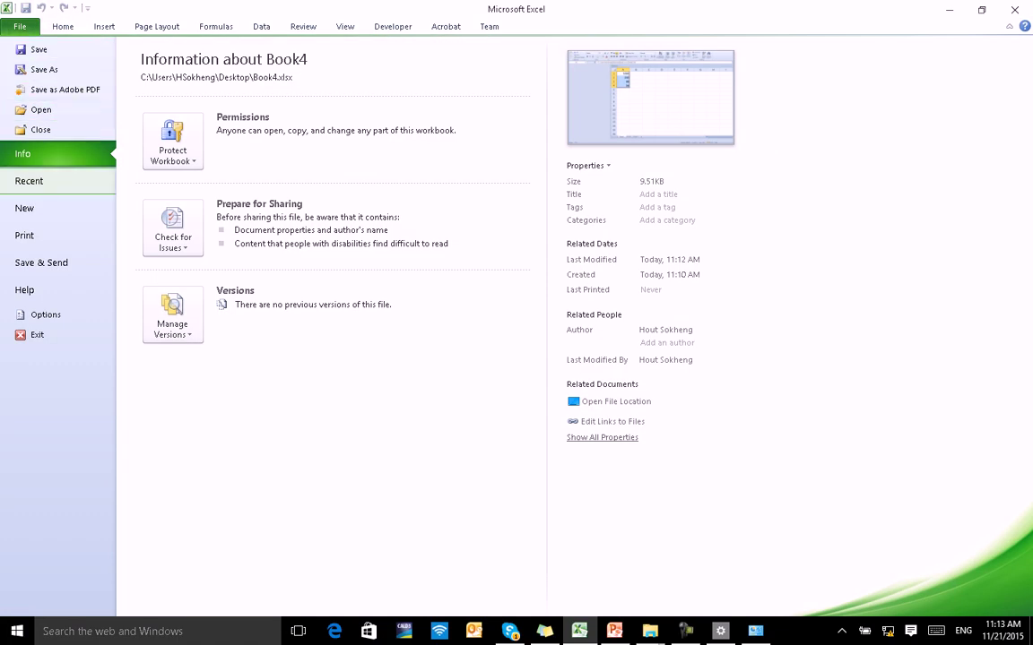
left_click(29, 180)
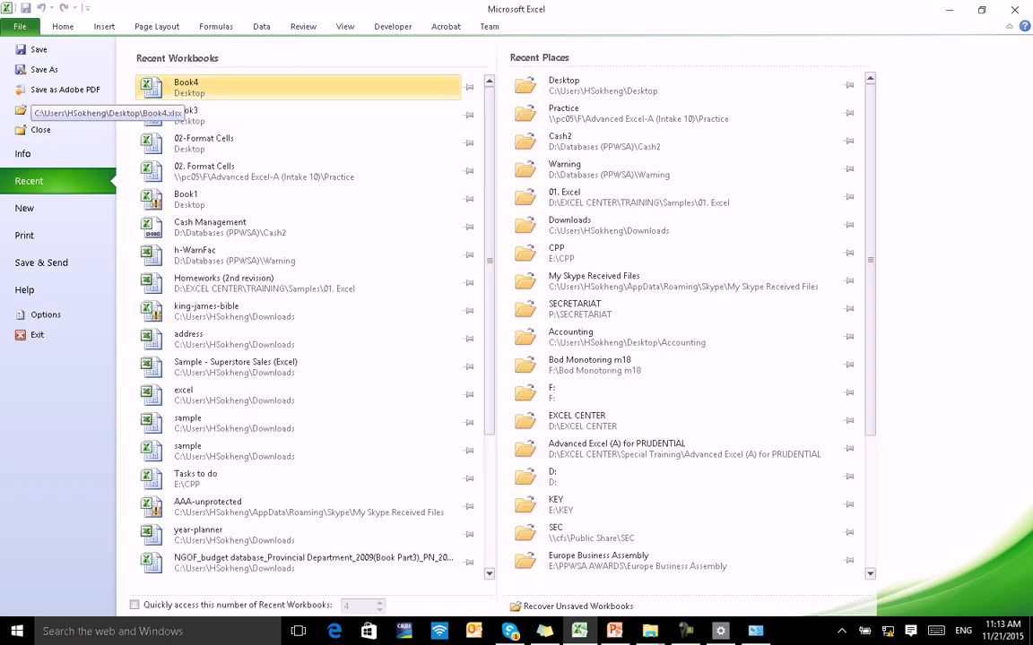
left_click(187, 114)
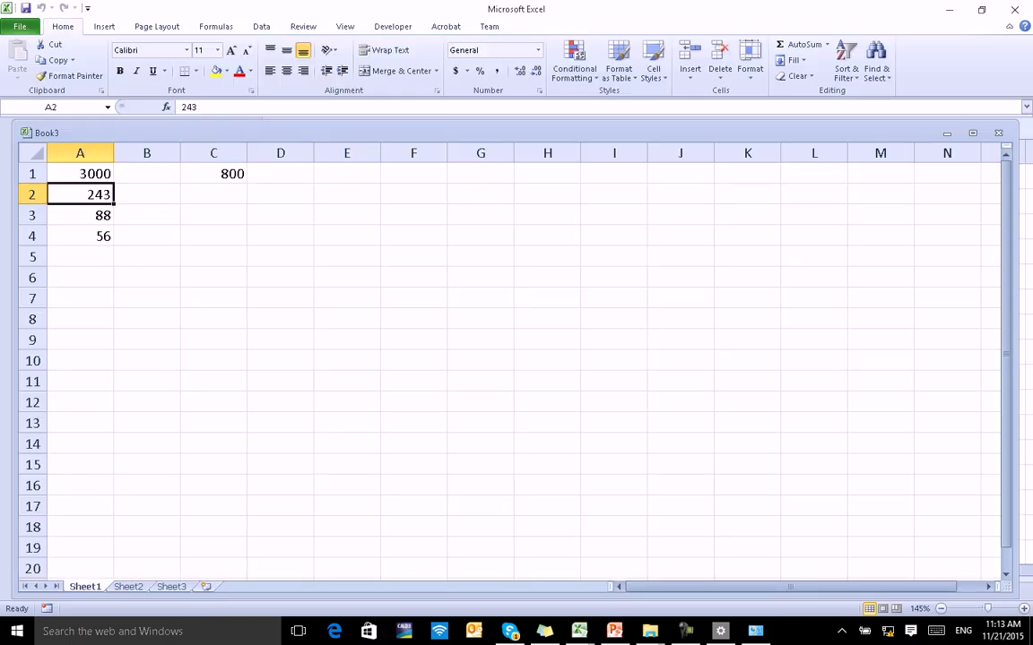
Move Book3 aside, enter 2000 in its A2, and return to Book4.
left_click_drag(269, 133, 610, 292)
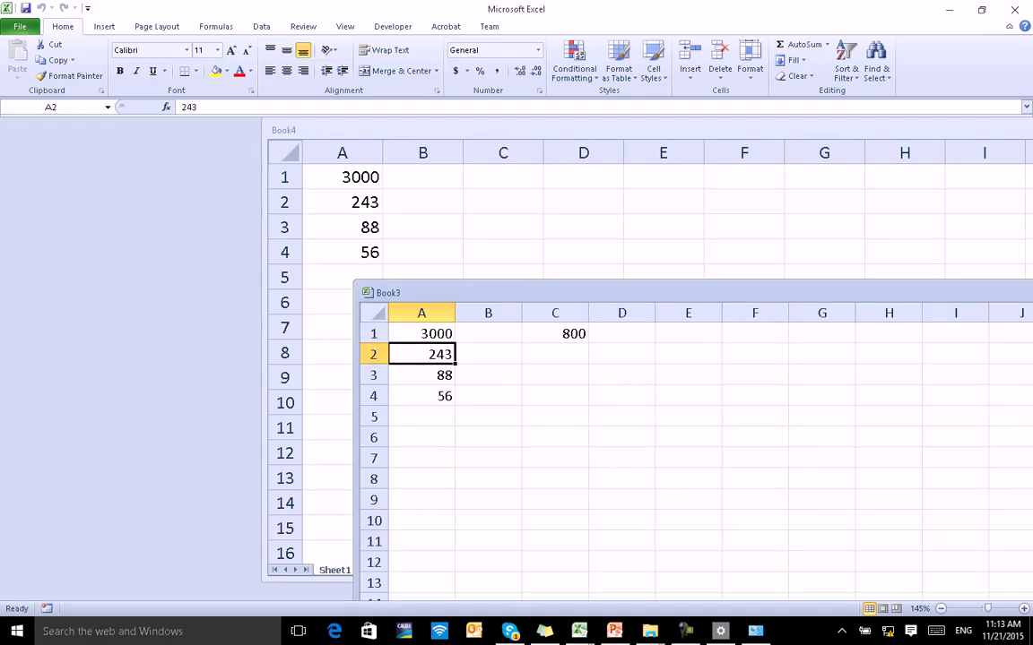
type("2000")
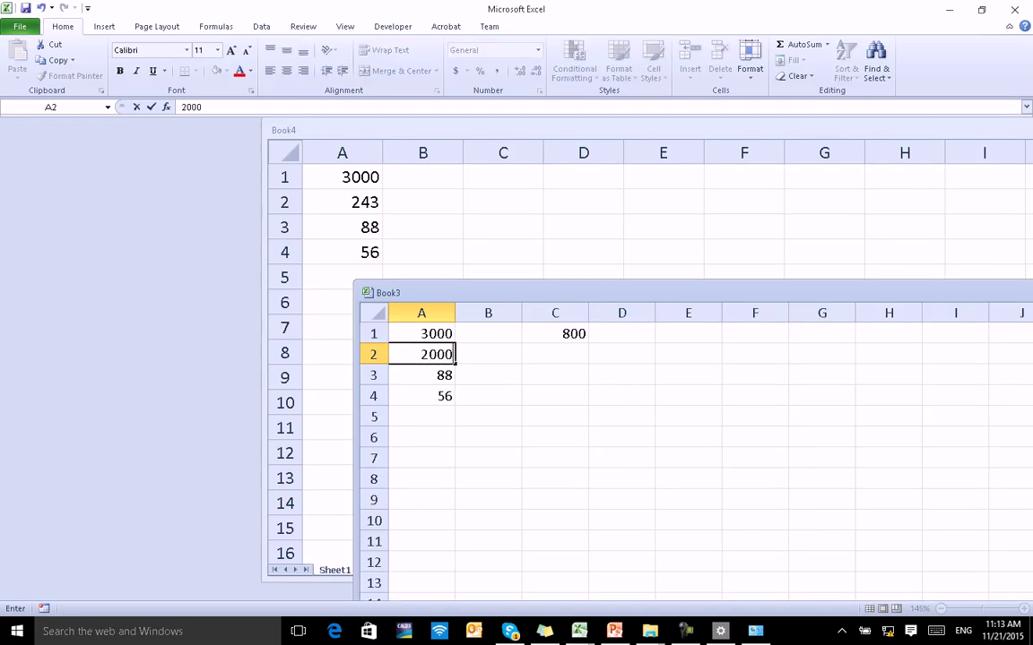
key("Return")
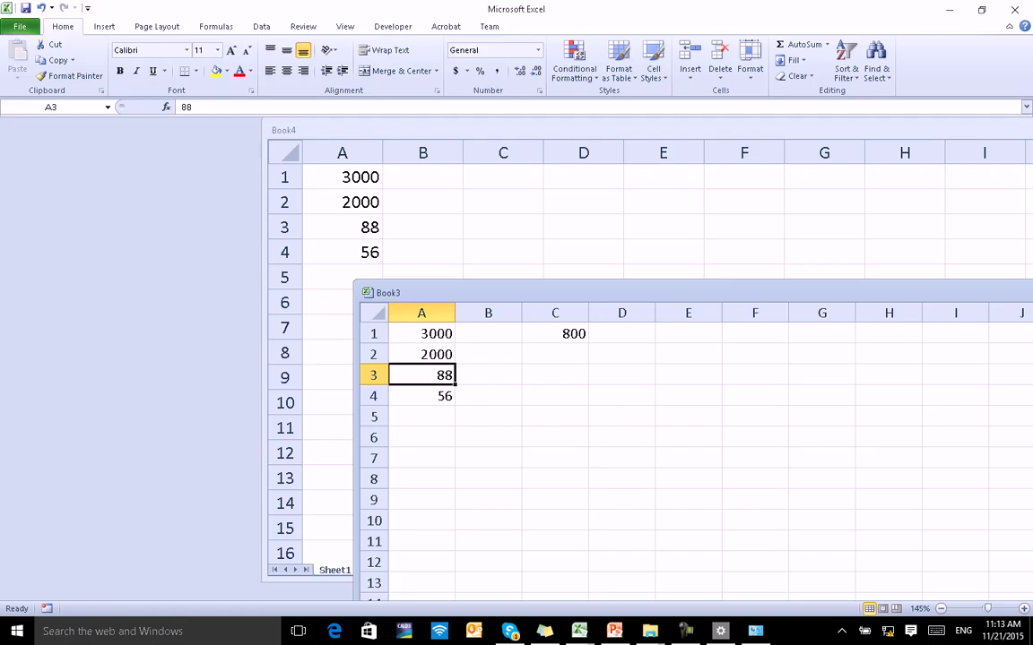
key("ctrl+Tab")
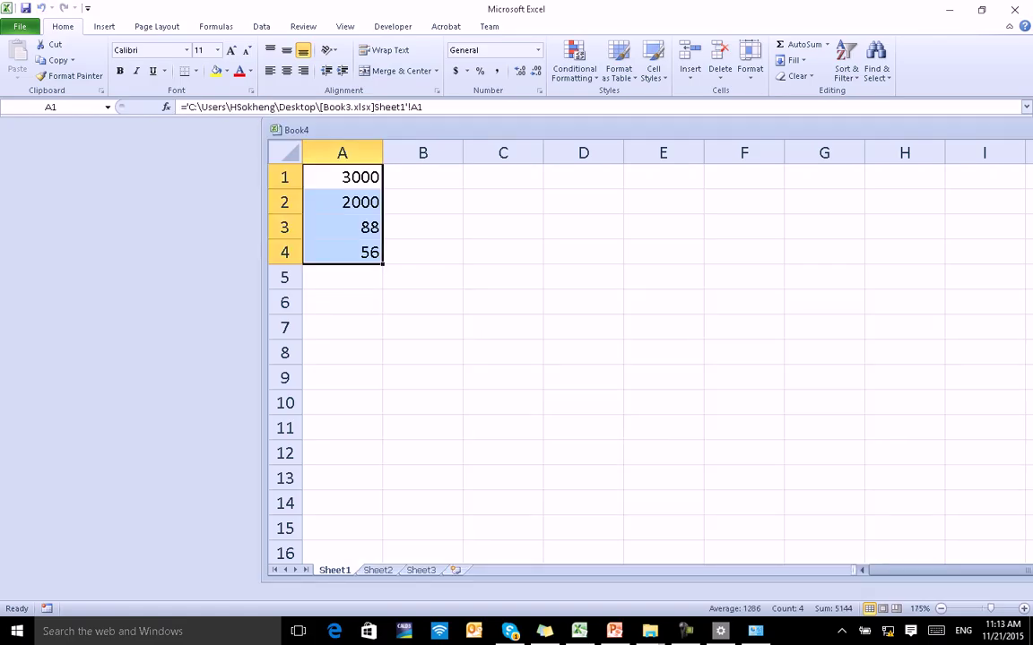
Close Book4 after answering the save prompt, and set Book3's A3 to 5000.
key("ctrl+w")
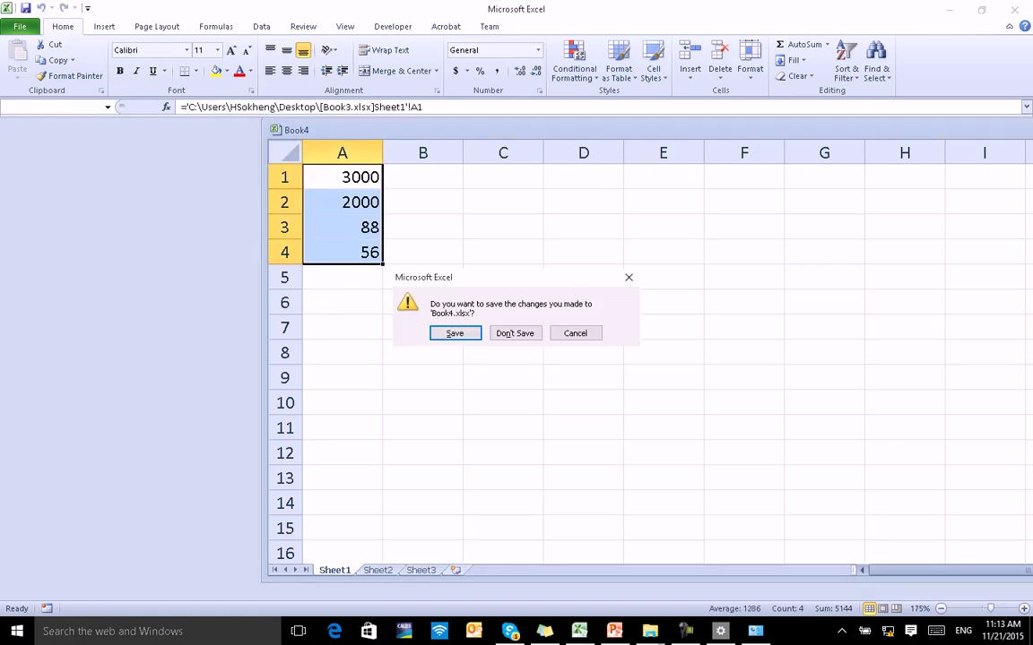
key("Return")
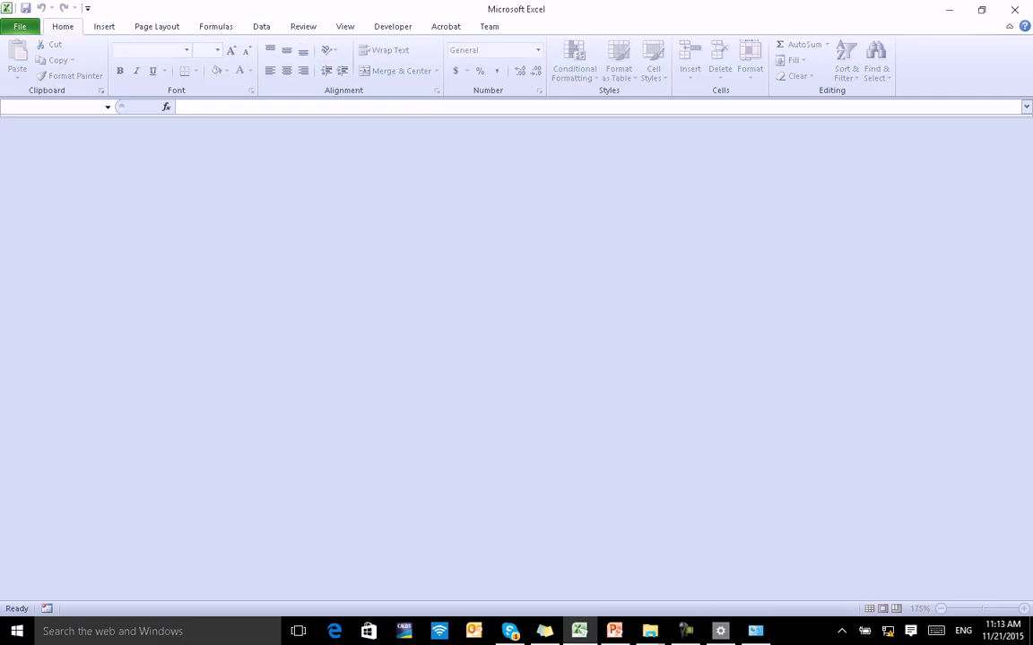
key("alt+f")
key("Escape")
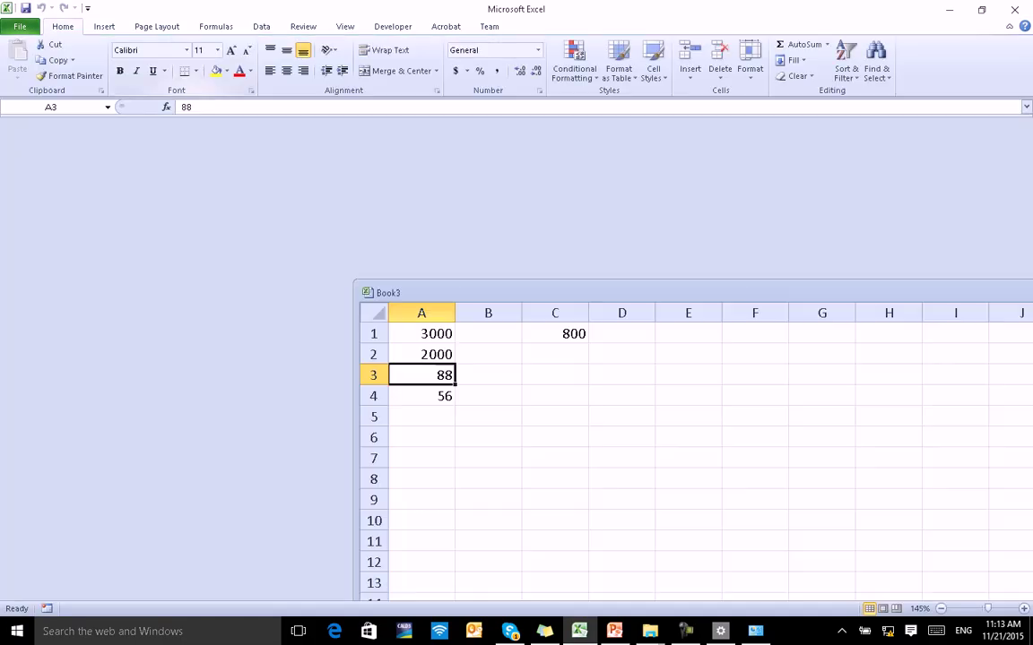
type("5000")
key("Return")
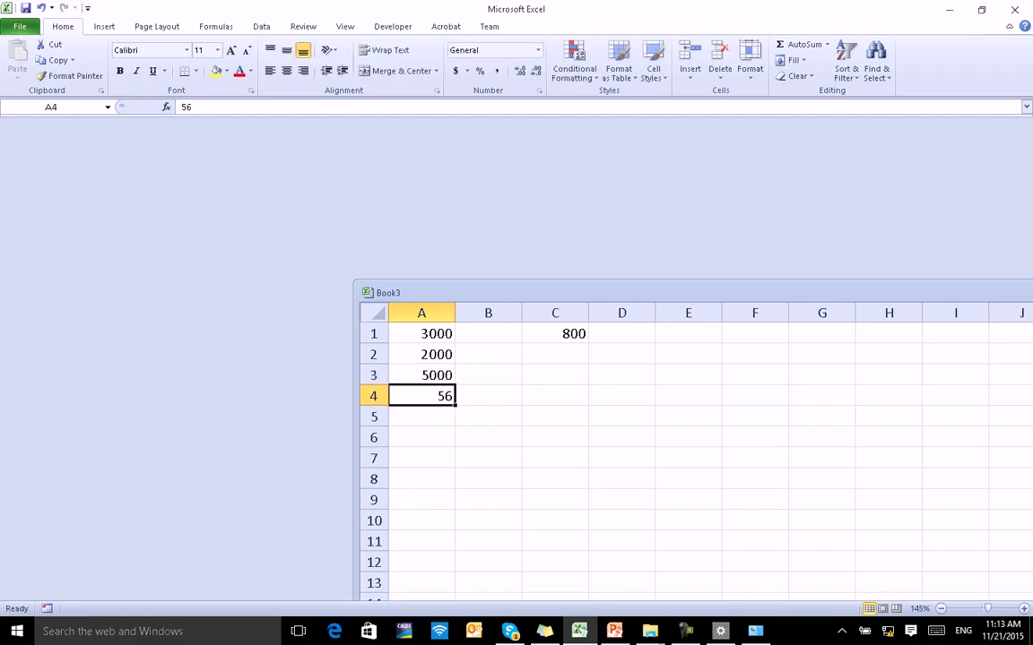
Close Book3 and reopen Book4 from the recent workbooks list.
key("ctrl+w")
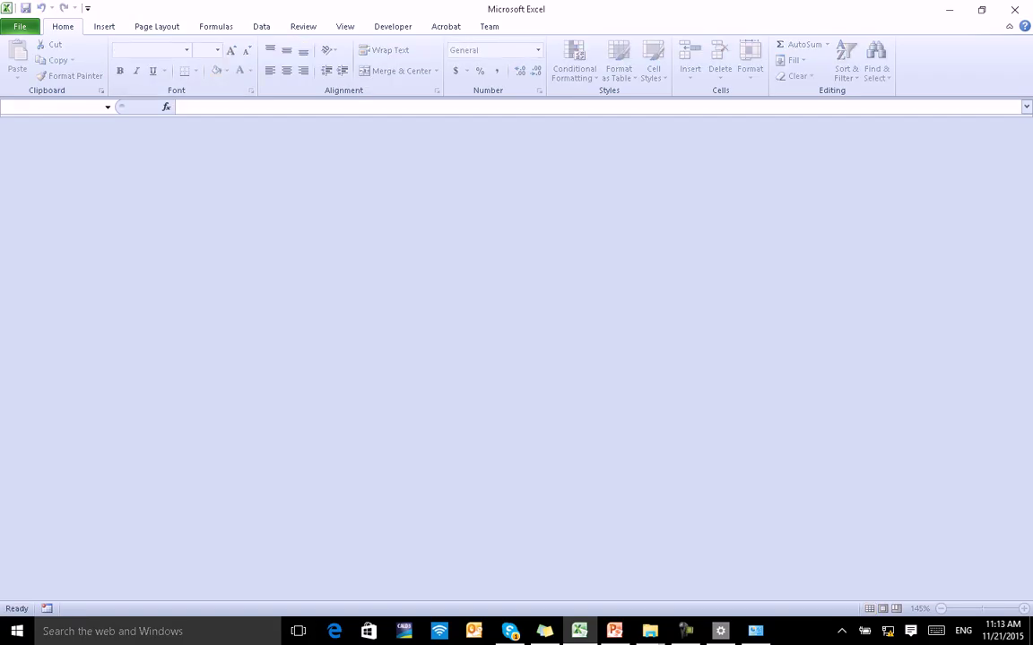
left_click(19, 26)
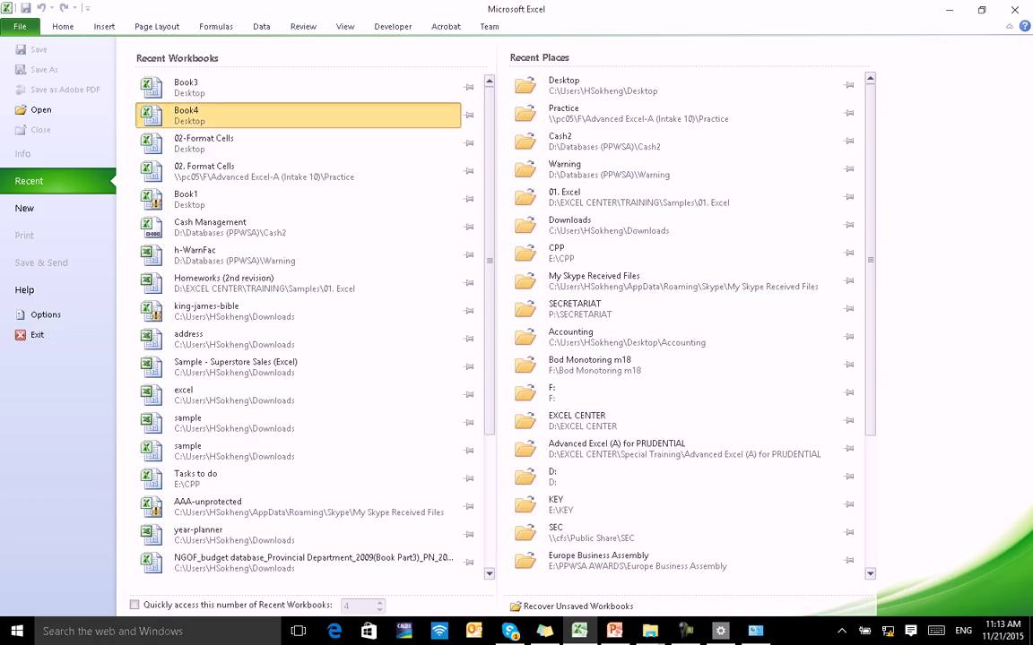
left_click(188, 115)
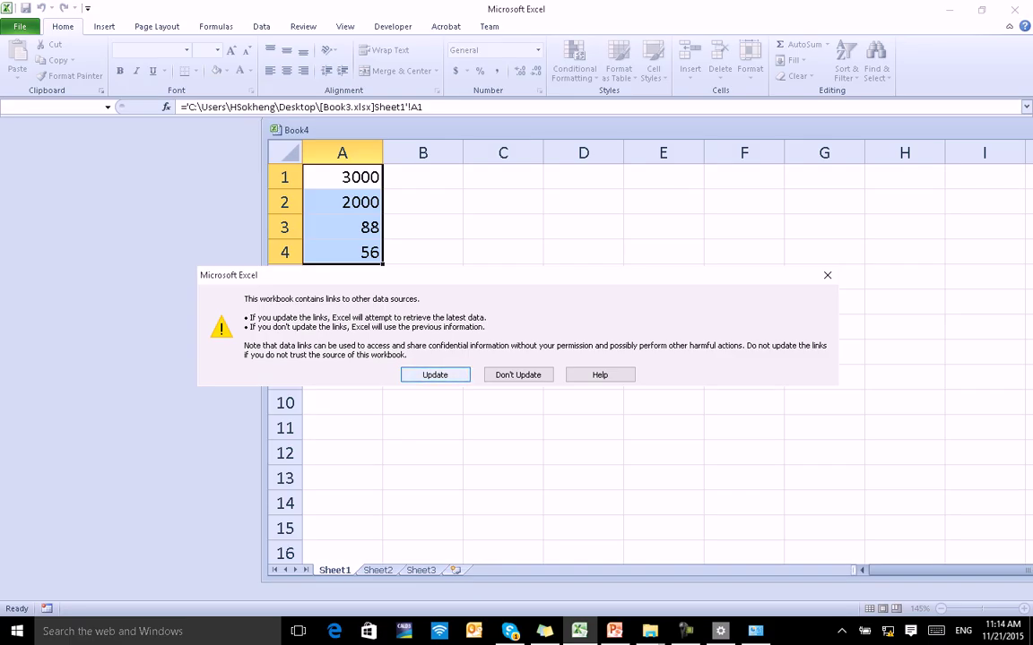
Accept the prompt to update Book4's links to Book3.
key("Return")
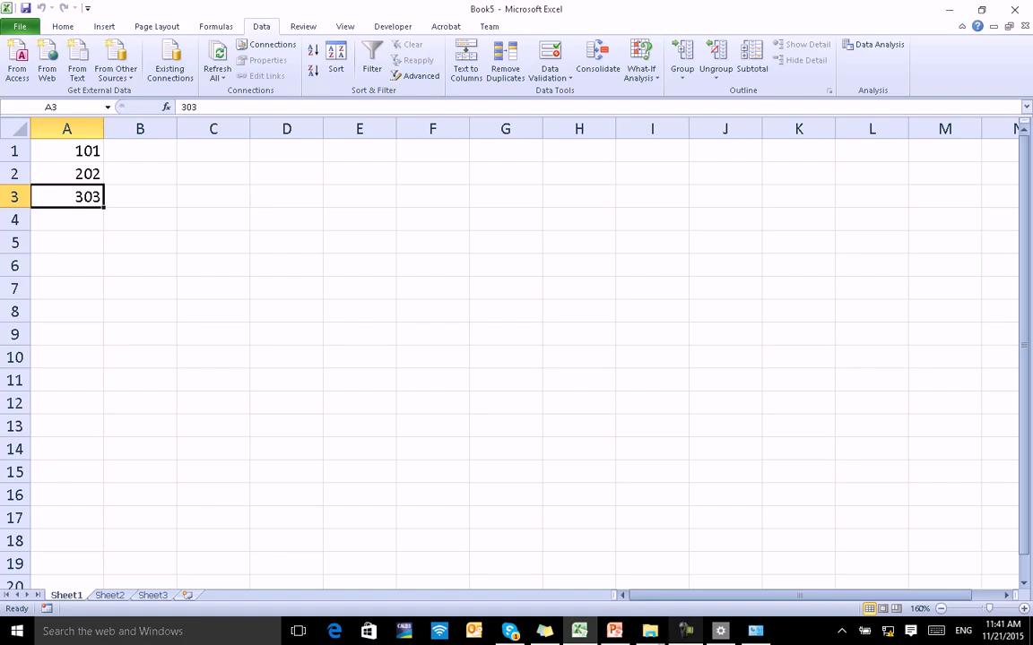
left_click(140, 220)
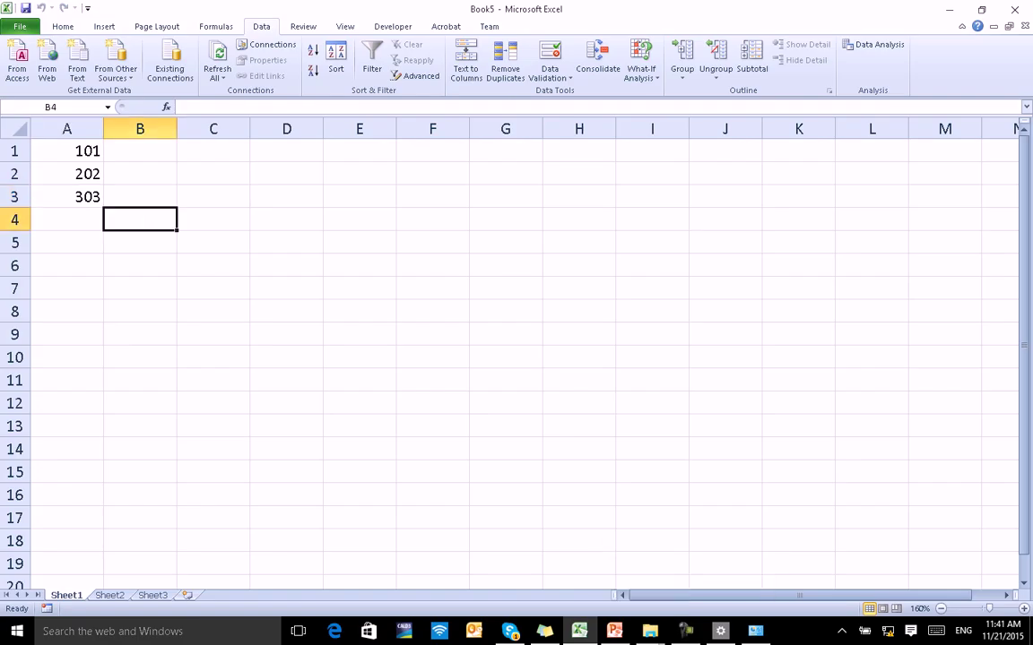
left_click_drag(67, 150, 67, 197)
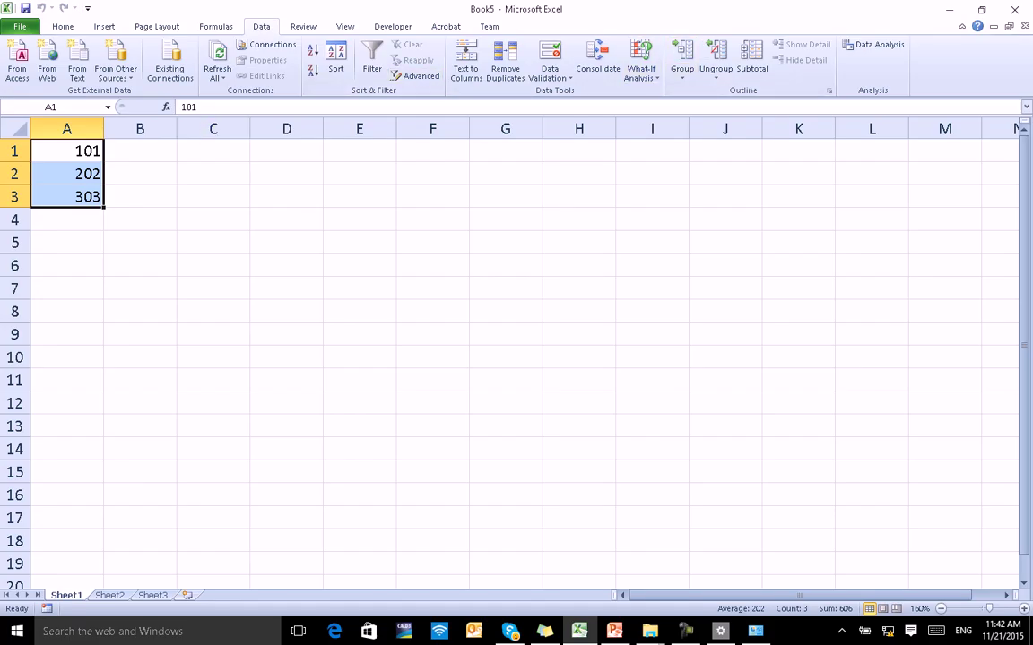
key("ctrl+w")
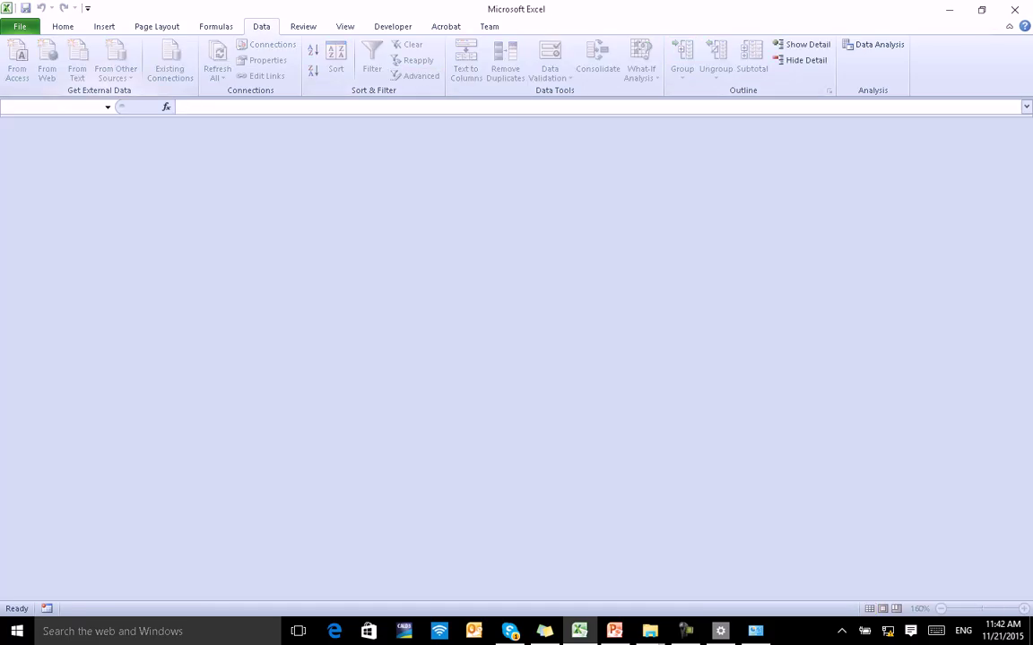
left_click(20, 26)
left_click(179, 83)
left_click(66, 150)
type("=su")
Cancel the partial edit in Book5's A1, then open Book3 and Book4 from Recent.
key("BackSpace")
key("BackSpace")
key("Escape")
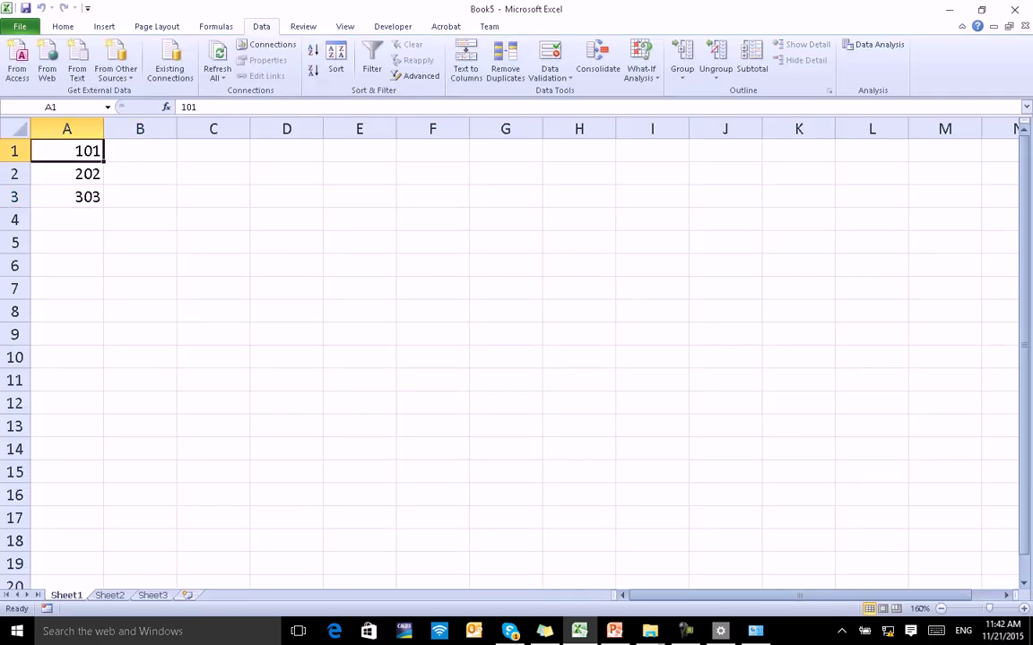
left_click(20, 26)
left_click(29, 180)
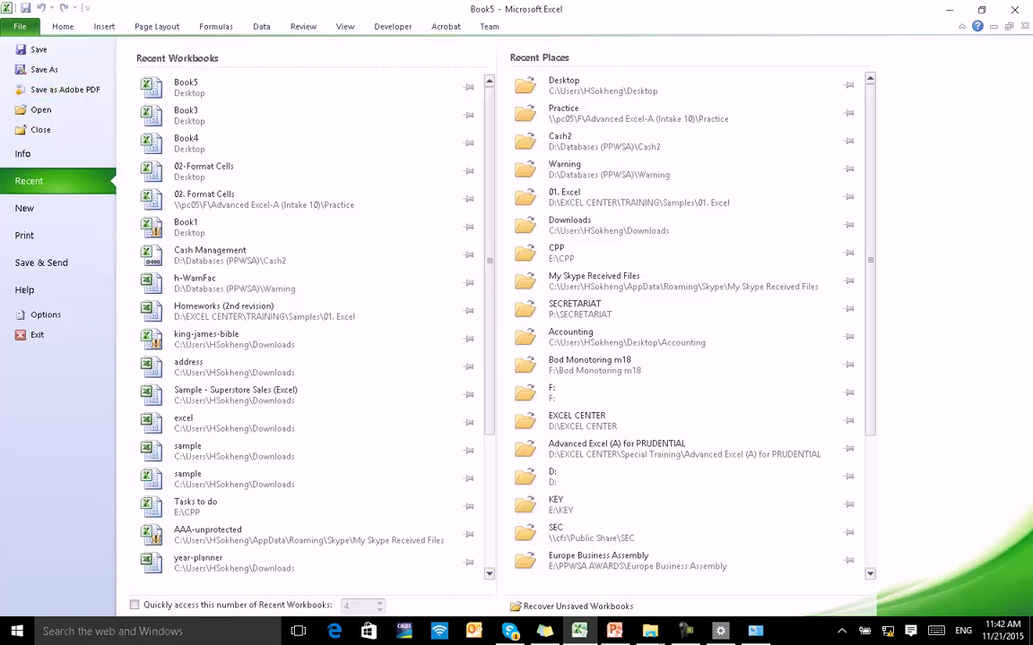
left_click(206, 115)
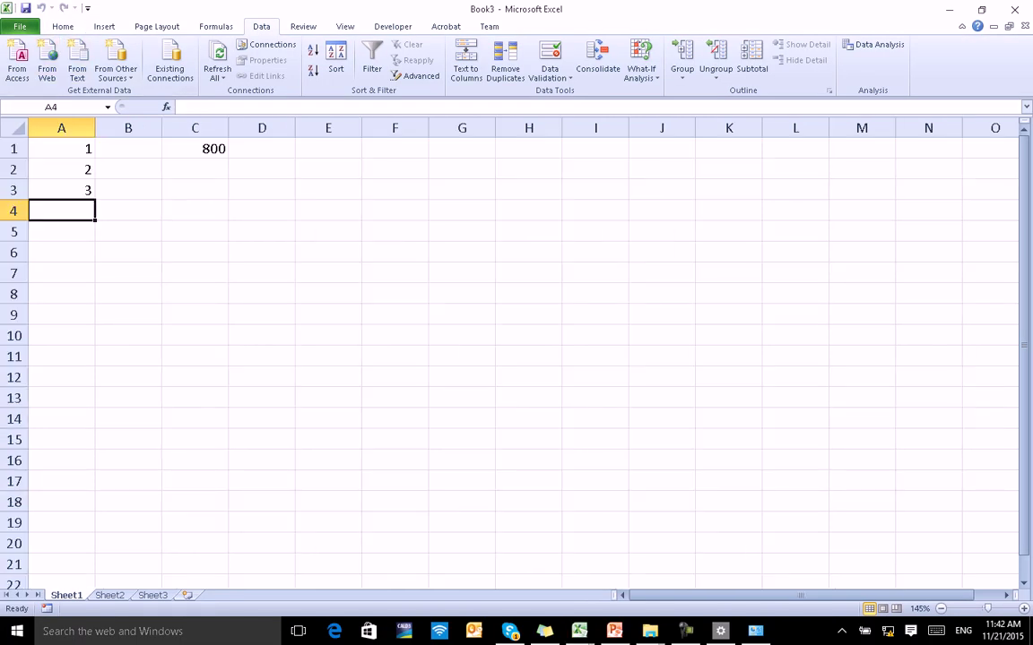
left_click(20, 26)
left_click(29, 180)
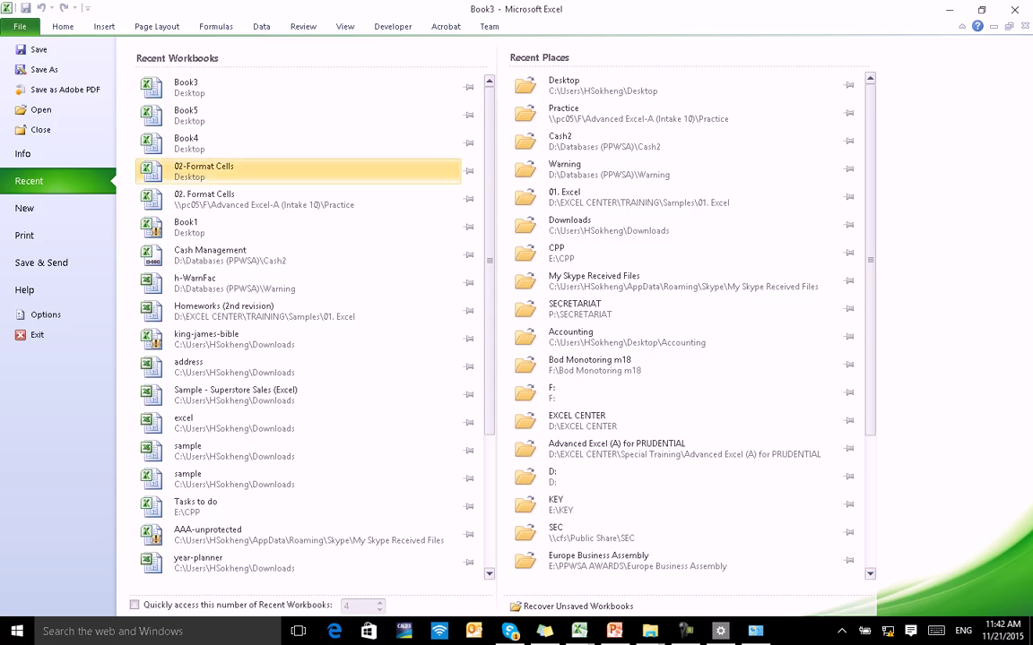
left_click(208, 143)
Enter =[Book3.xlsx]Sheet1!$A$1+[Book4.xlsx]Sheet1!$A$1 in Book5's A1, giving 101.
key("alt+Tab")
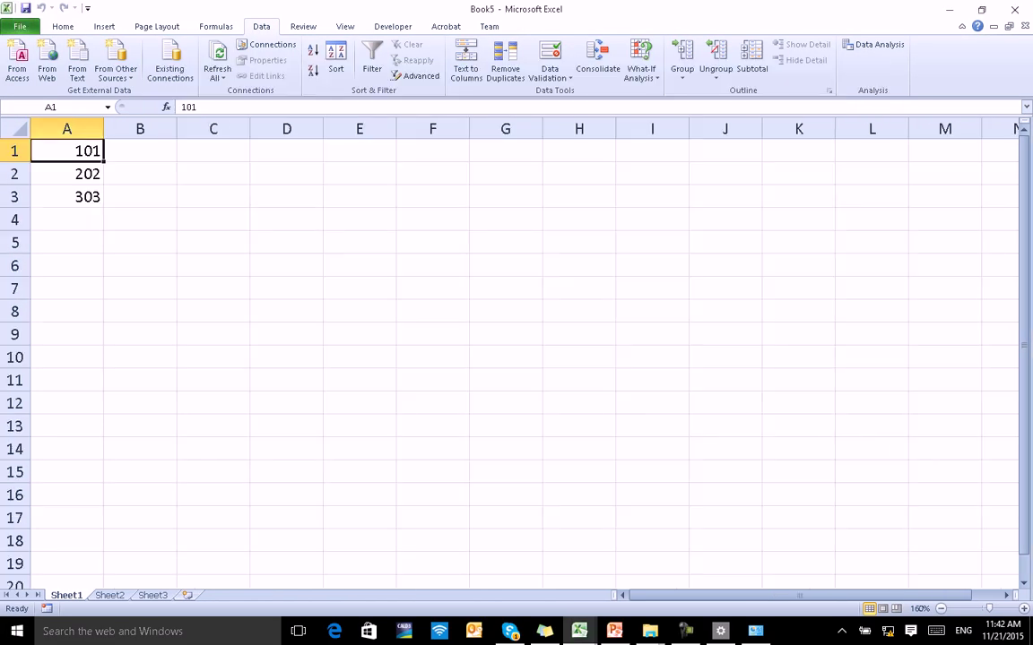
type("=")
left_click(579, 631)
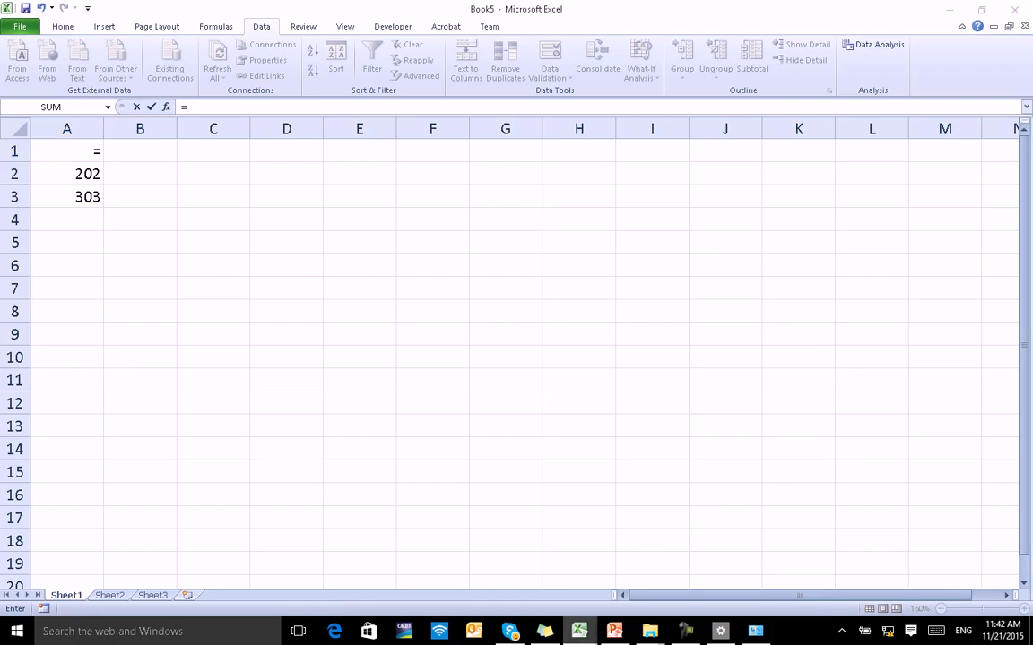
left_click(735, 547)
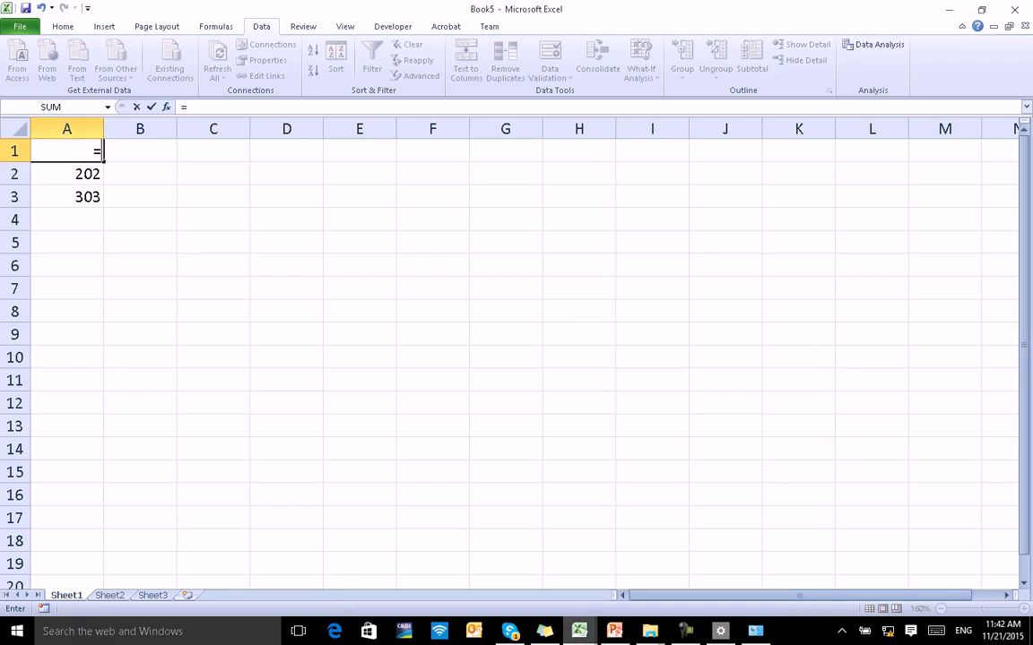
left_click(580, 631)
left_click(580, 557)
left_click(61, 149)
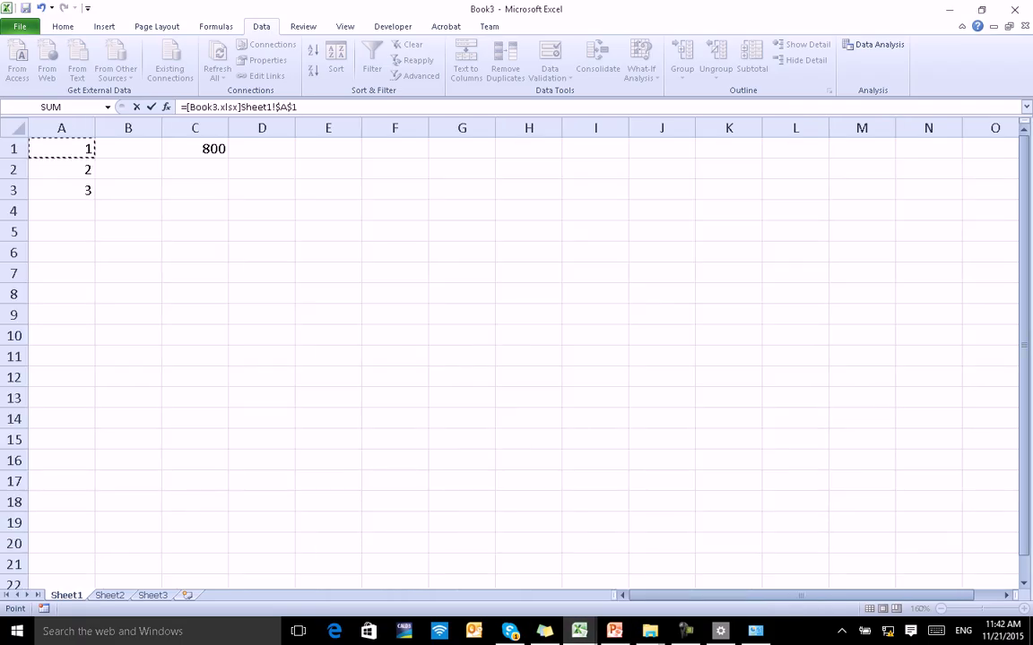
type("+")
left_click(579, 631)
left_click(735, 549)
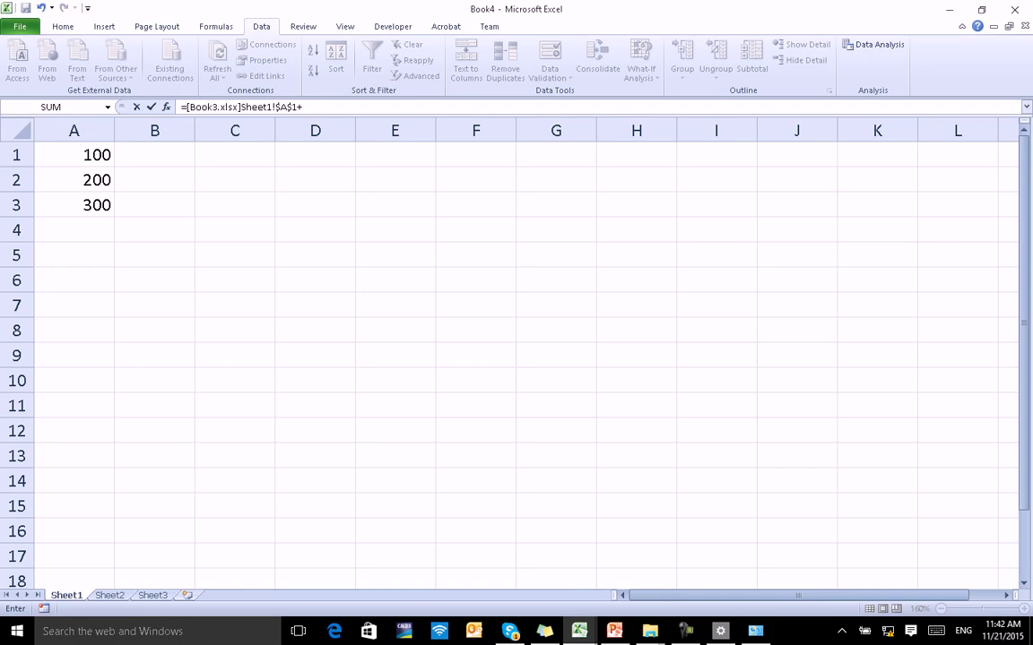
left_click(89, 154)
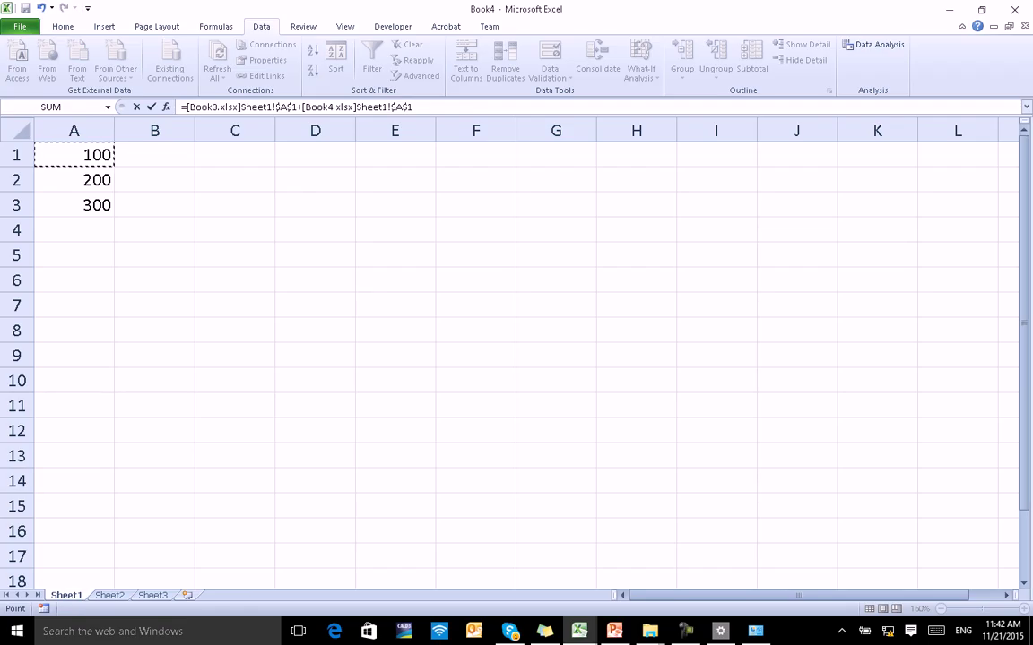
key("Return")
left_click(66, 151)
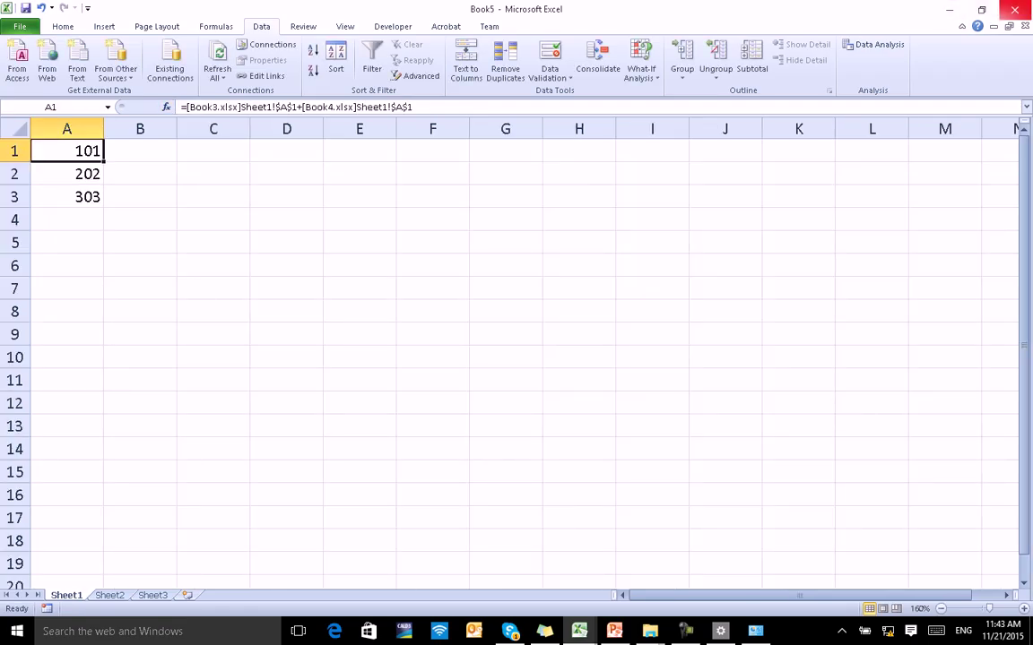
left_click(1014, 9)
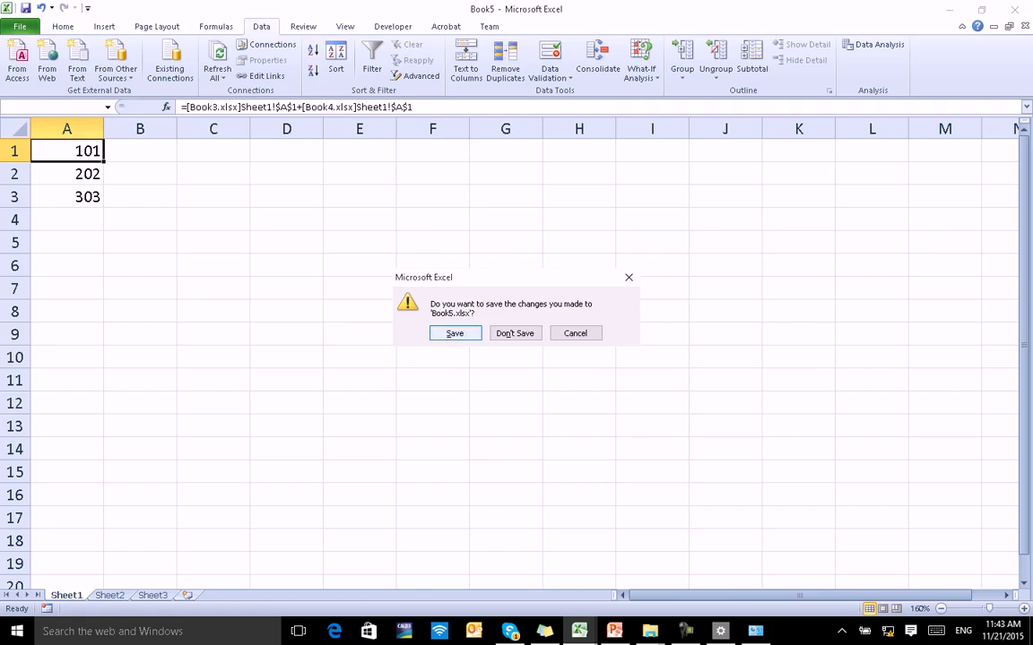
Close Book5, Book4 and Book3, answering each save prompt.
key("n")
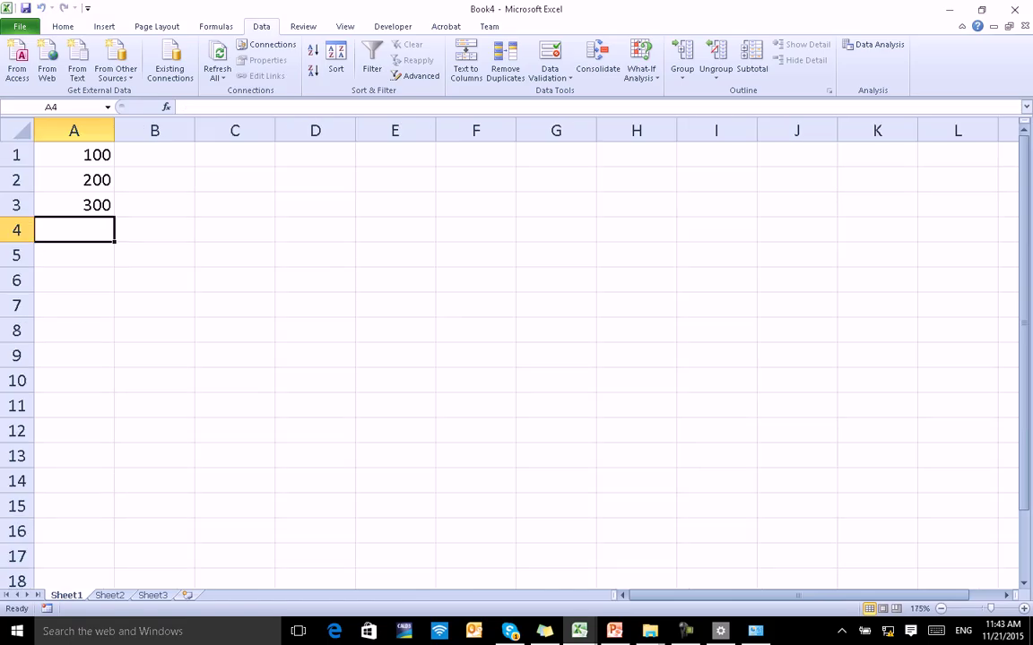
key("n")
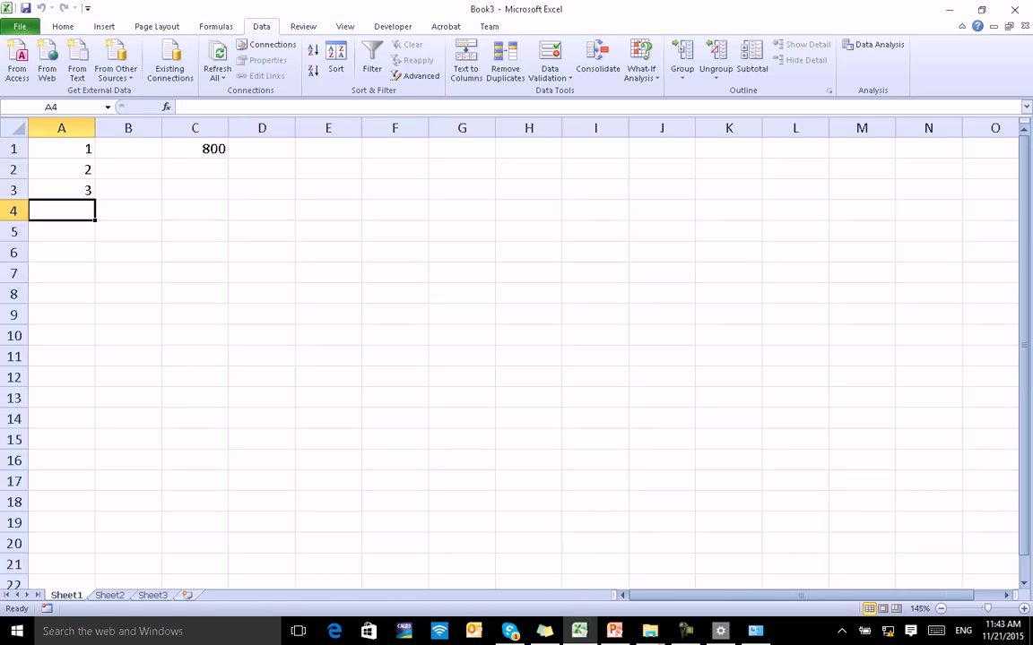
key("n")
Reopen Book5 from Recent, keeping its old values without updating links.
left_click(20, 26)
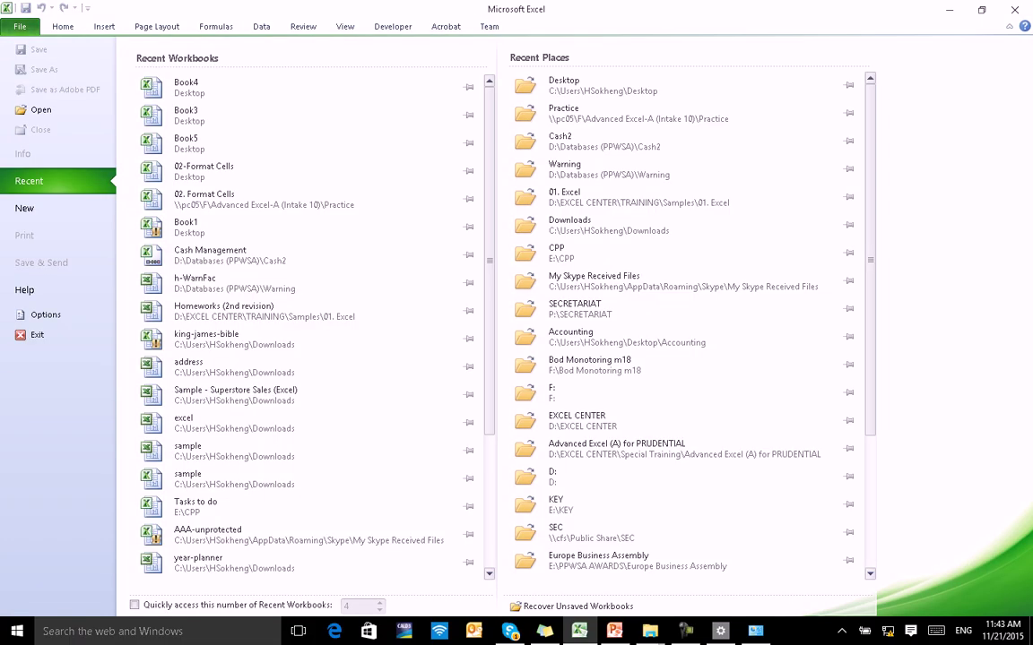
left_click(296, 143)
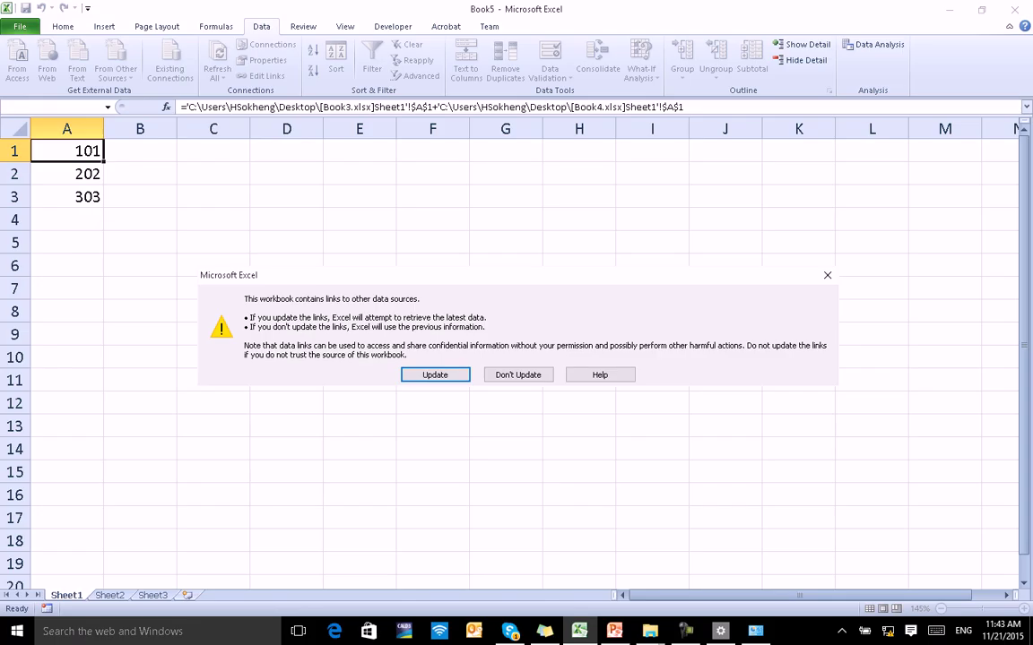
left_click(519, 375)
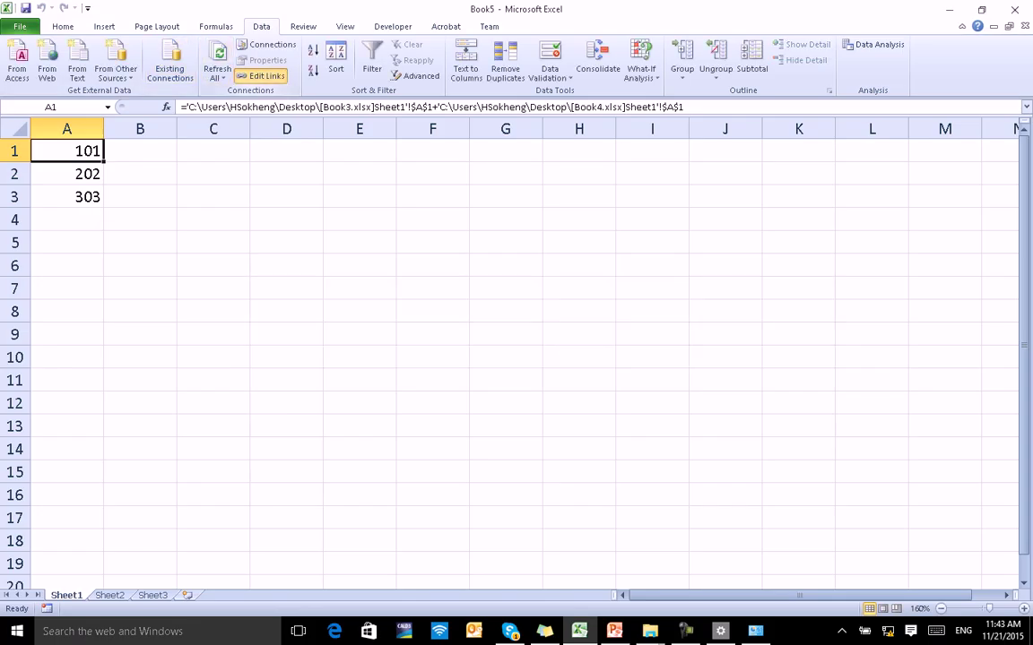
Open the Book4 and Book3 source workbooks through Edit Links > Open Source.
left_click(262, 75)
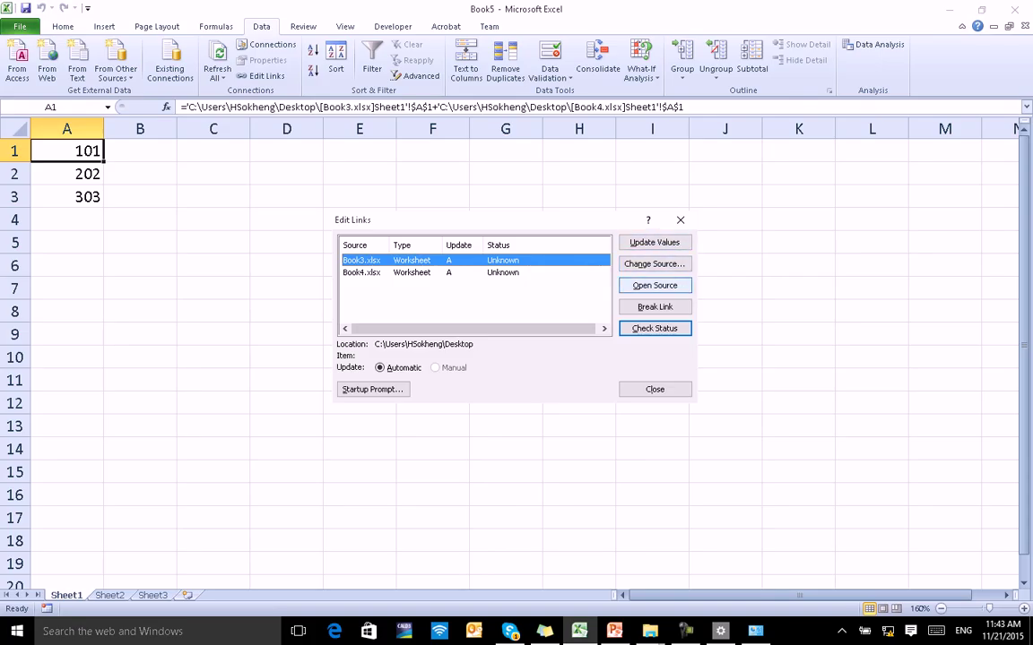
left_click(654, 285)
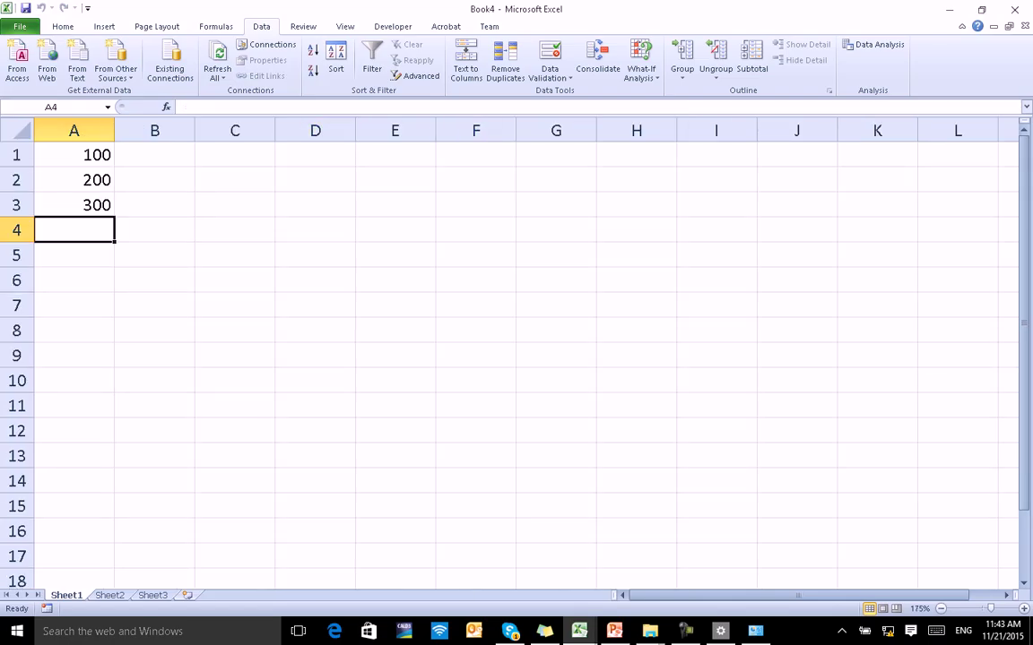
left_click(579, 631)
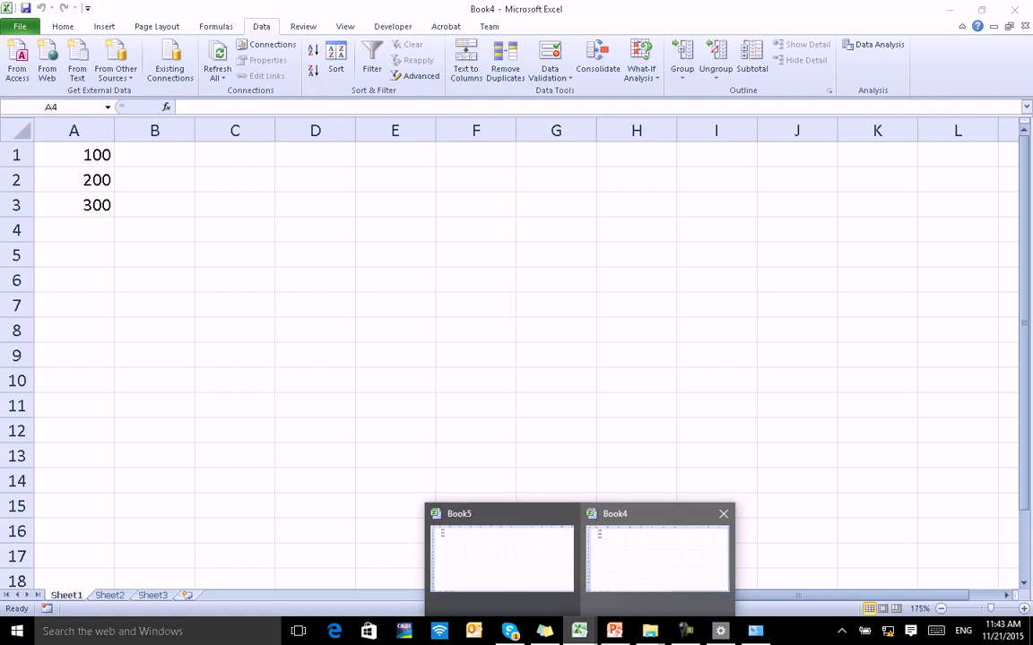
left_click(657, 556)
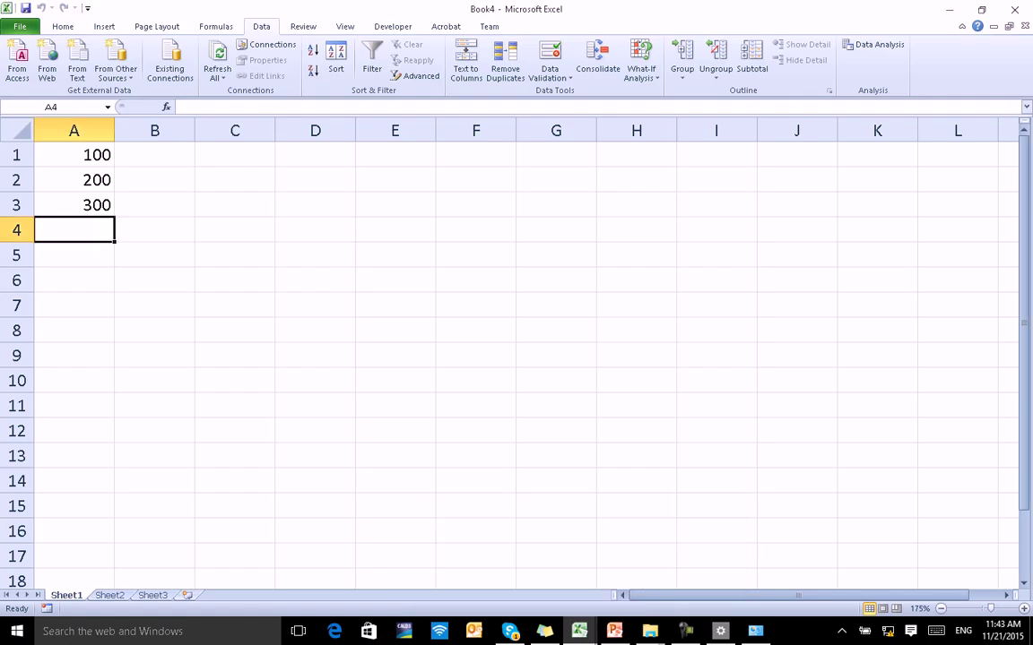
key("ctrl+Tab")
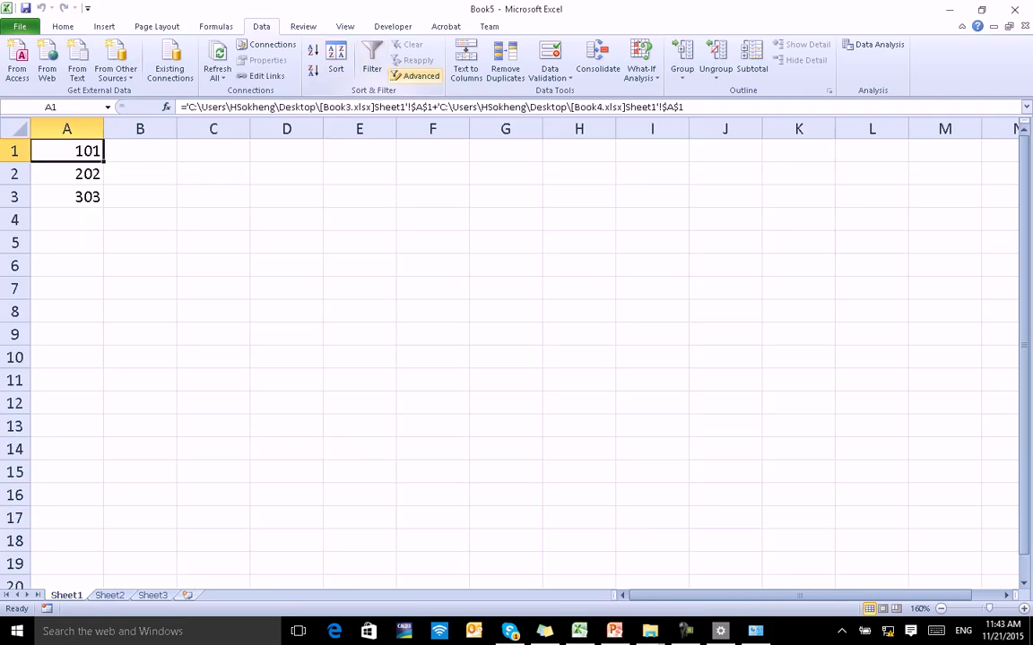
left_click(260, 75)
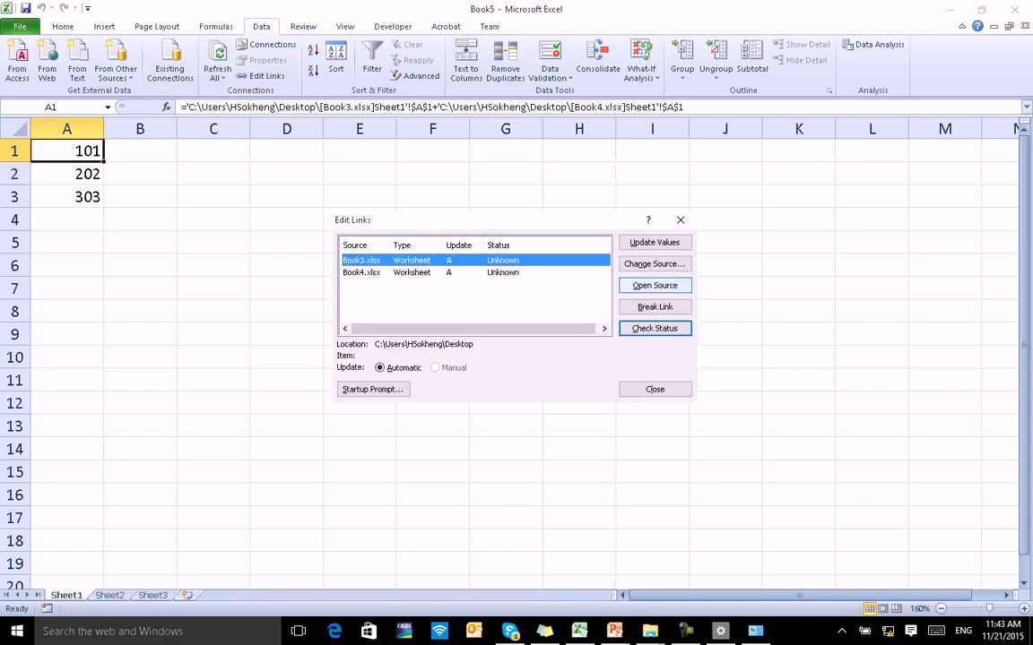
left_click(655, 286)
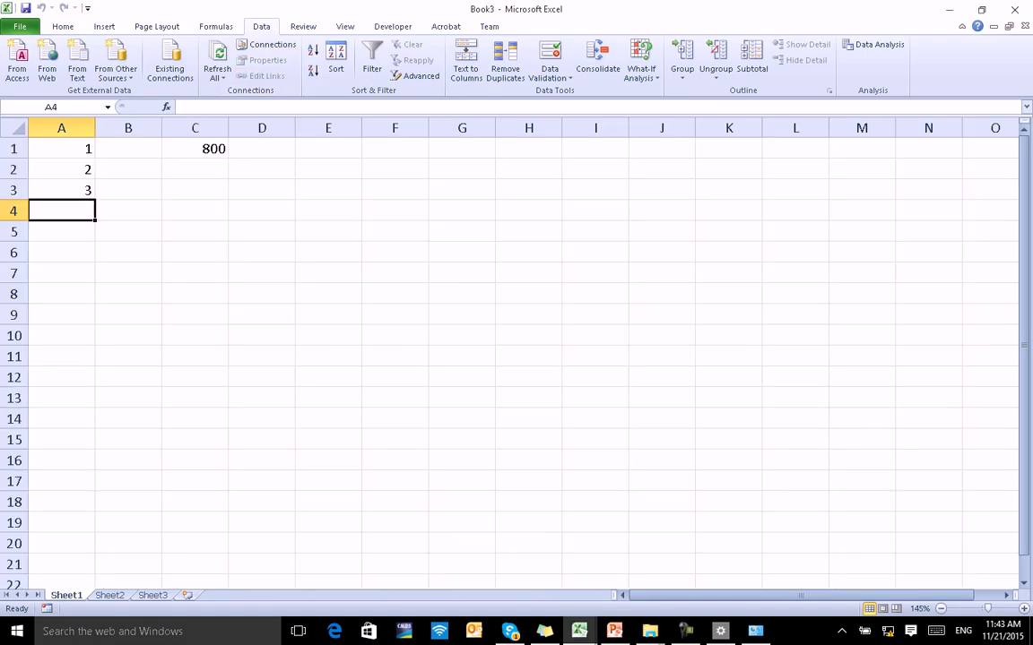
key("ctrl+Tab")
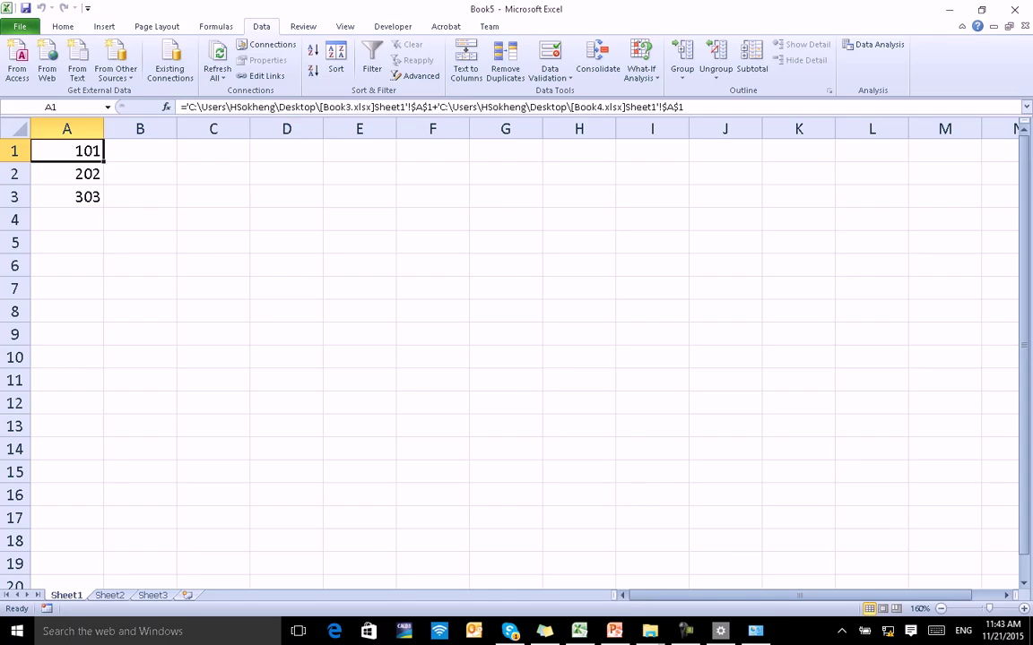
Delete Book4 from the desktop into the Recycle Bin and reopen Book5.
key("super+d")
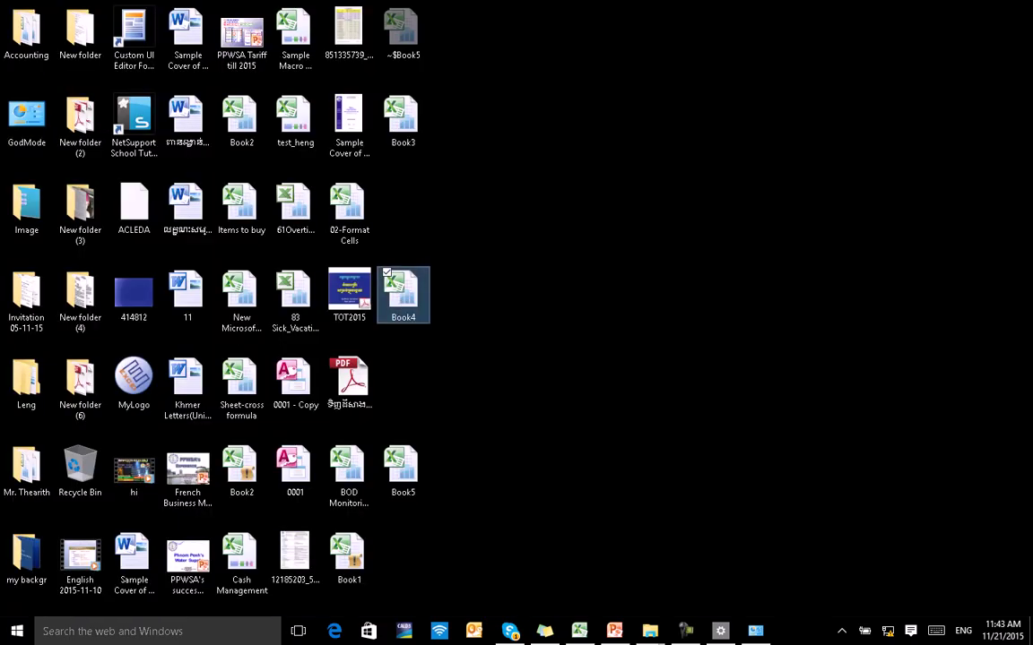
left_click_drag(403, 294, 80, 470)
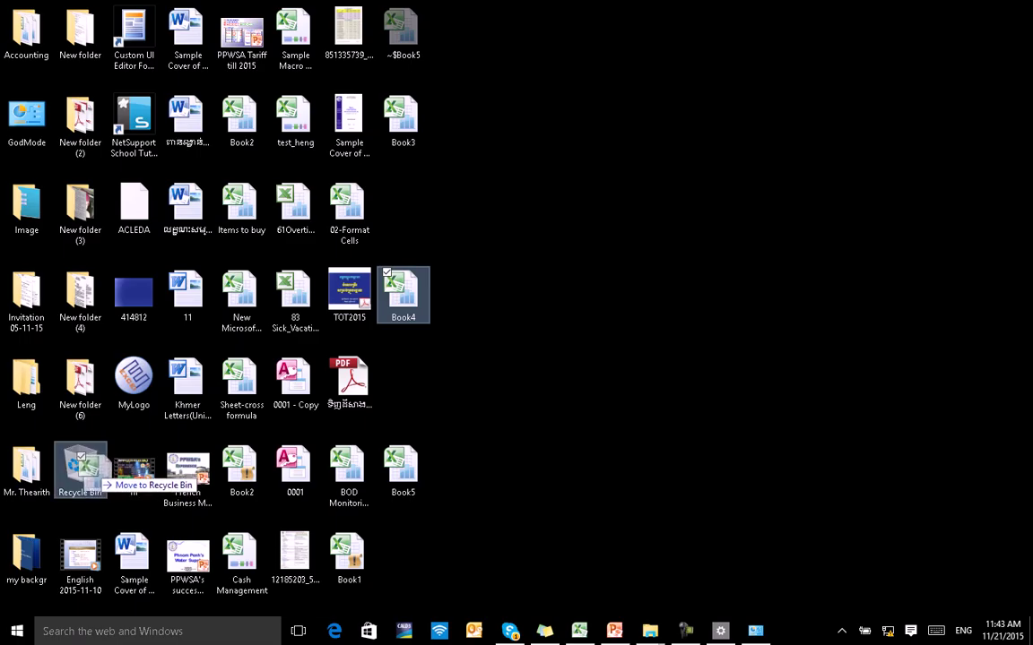
double_click(403, 466)
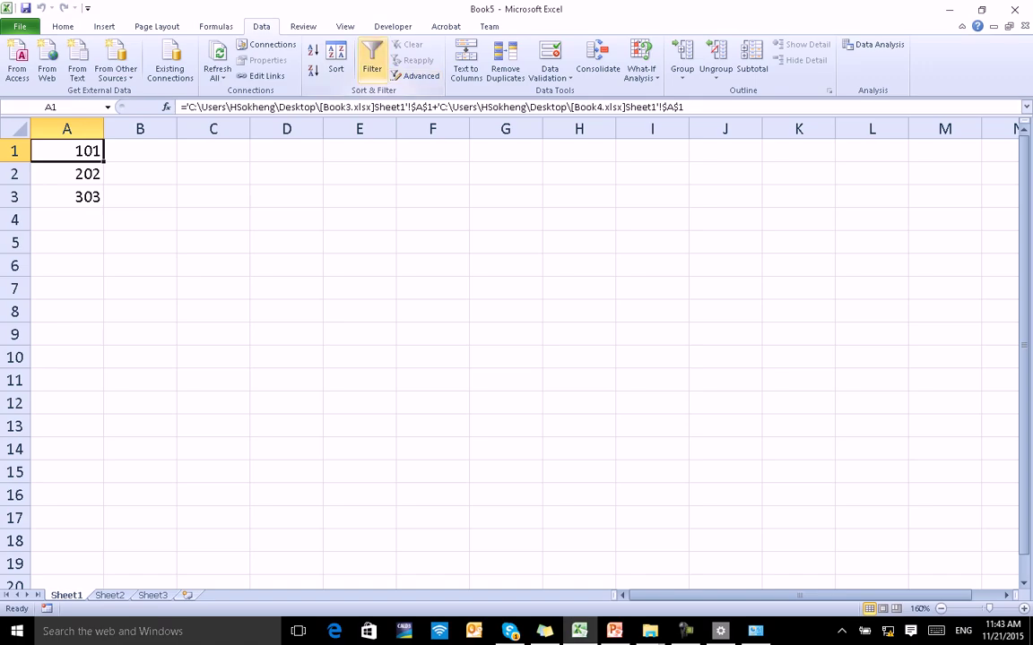
Try opening the deleted Book4 source from Edit Links and dismiss the not-found error.
left_click(262, 76)
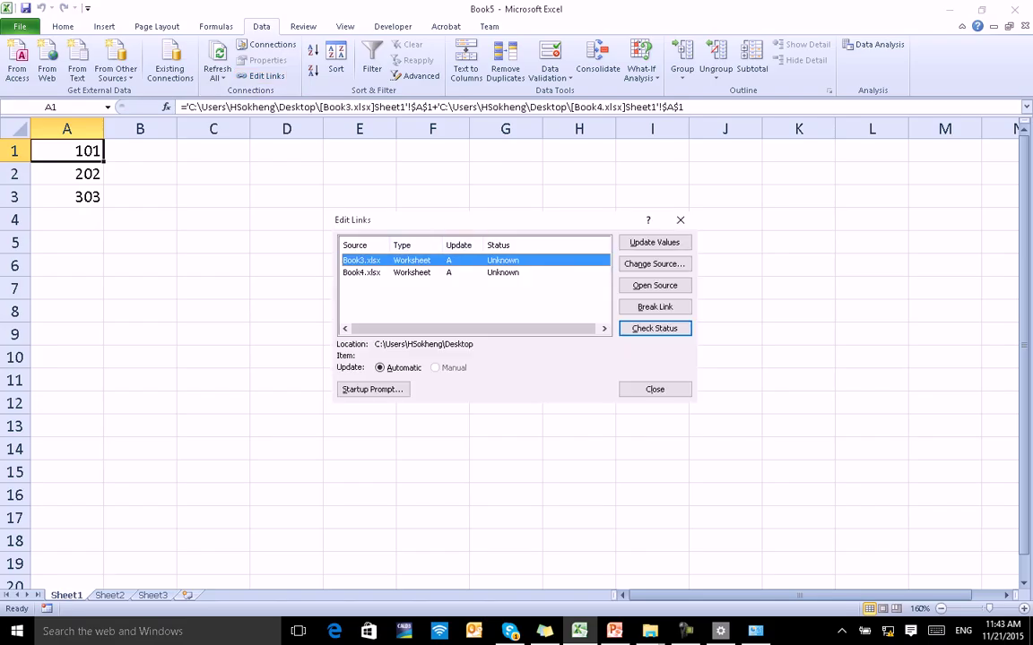
left_click(361, 272)
left_click(654, 285)
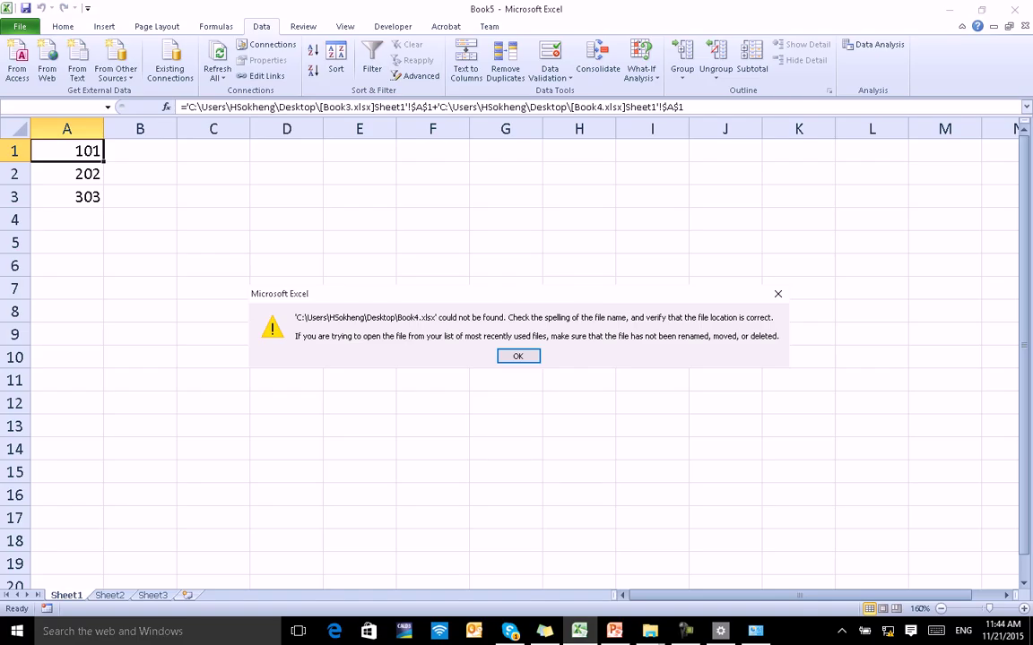
key("Return")
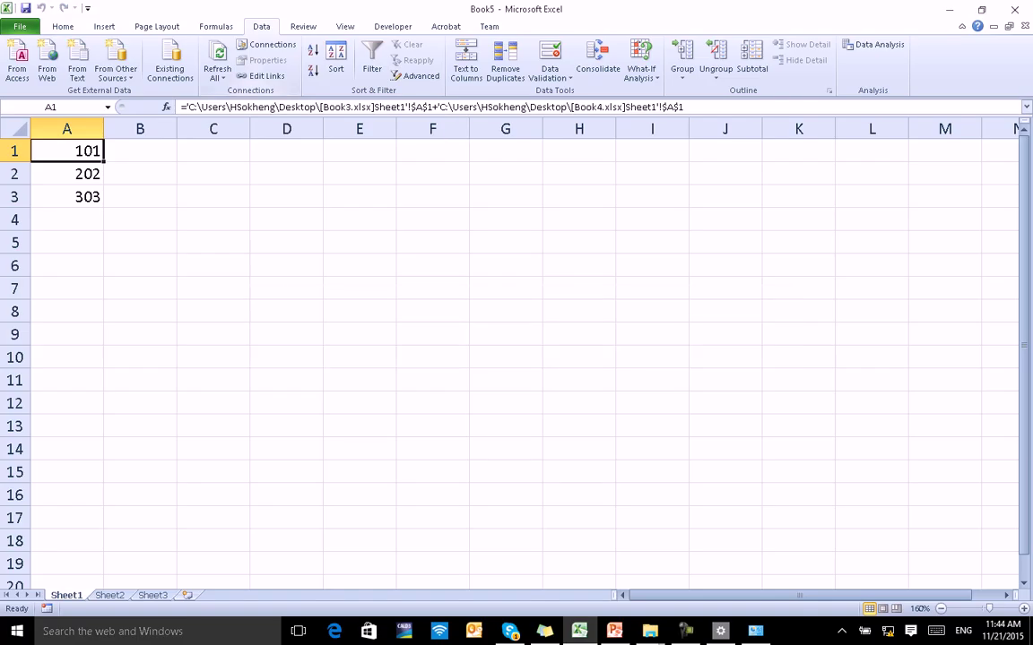
Break Book5's links to Book3 and Book4, converting them to plain values.
left_click(262, 75)
left_click(361, 272)
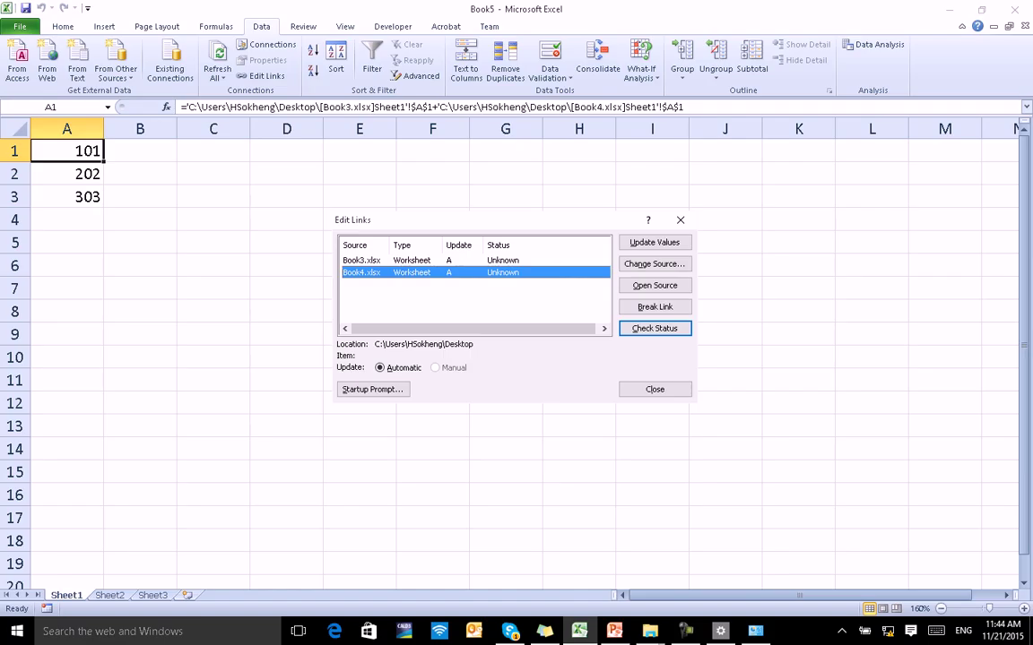
key("alt+b")
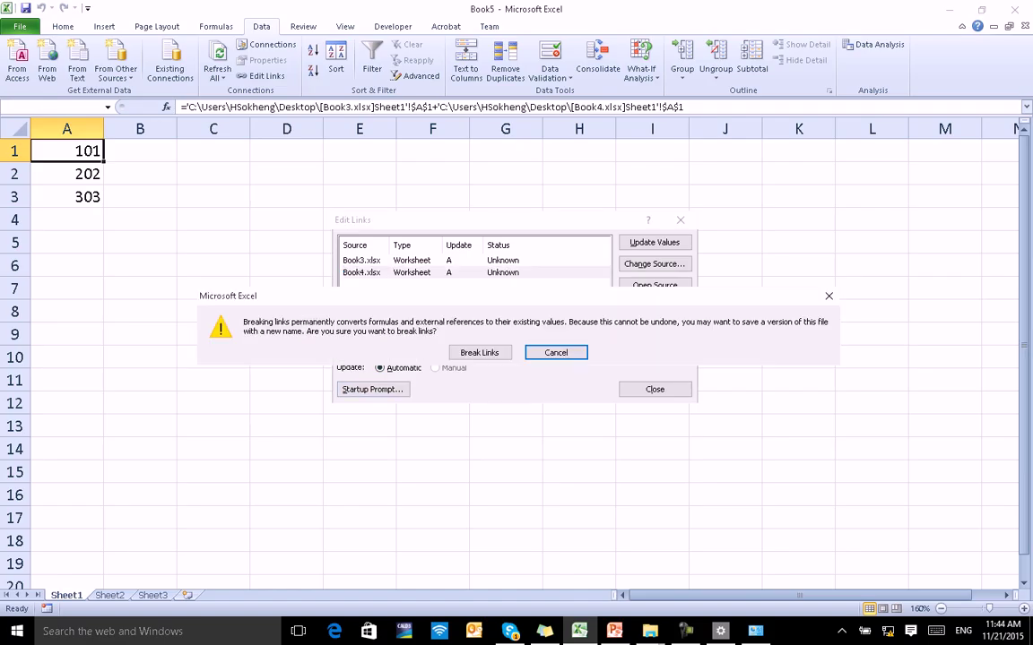
key("Escape")
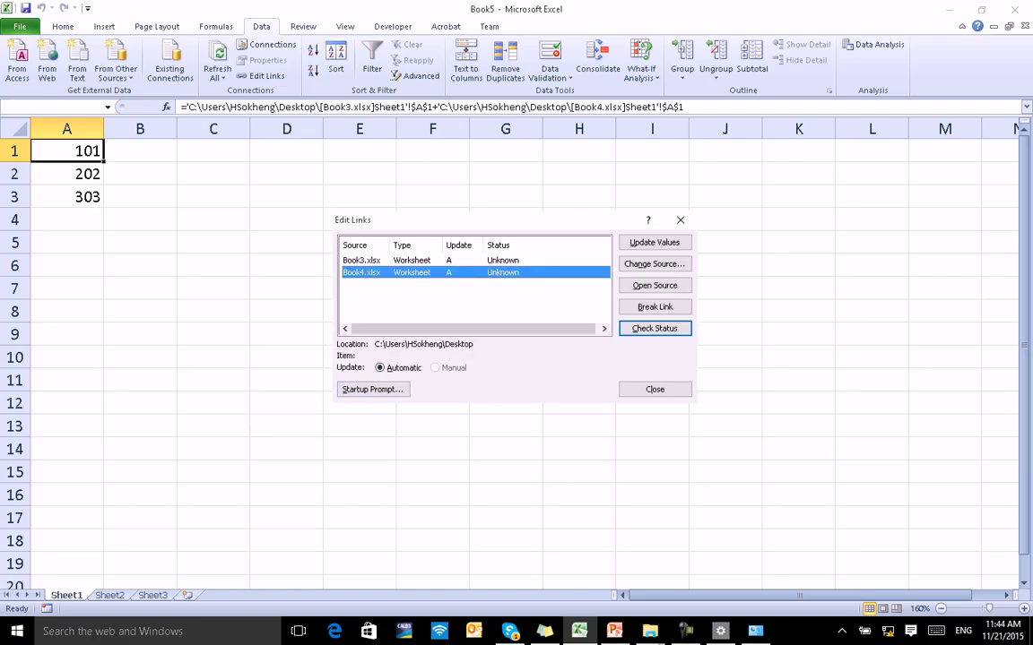
key("alt+b")
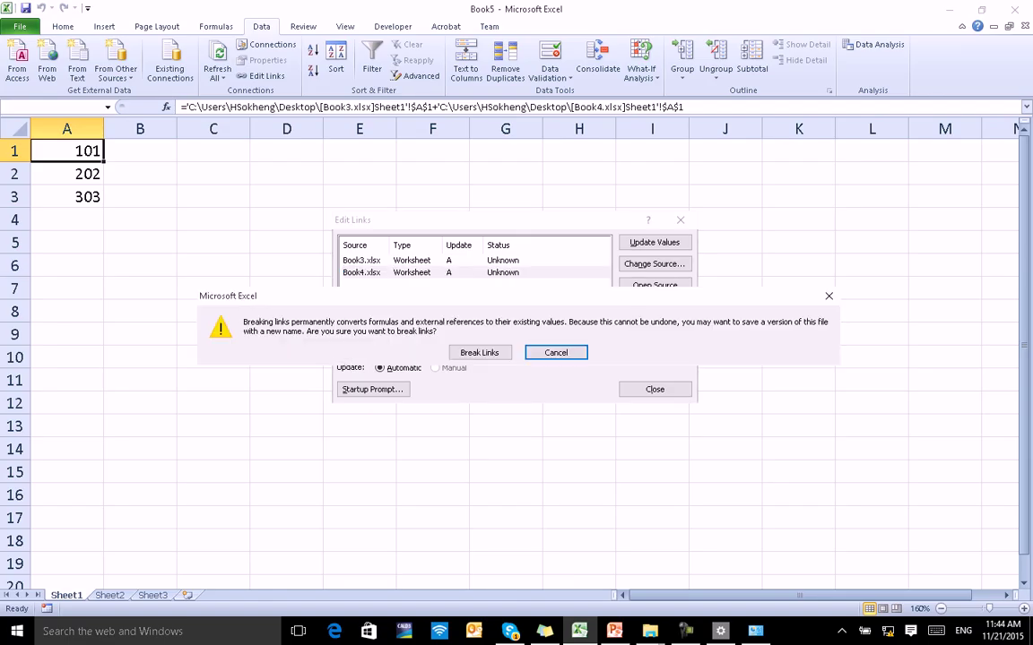
key("Left")
key("Return")
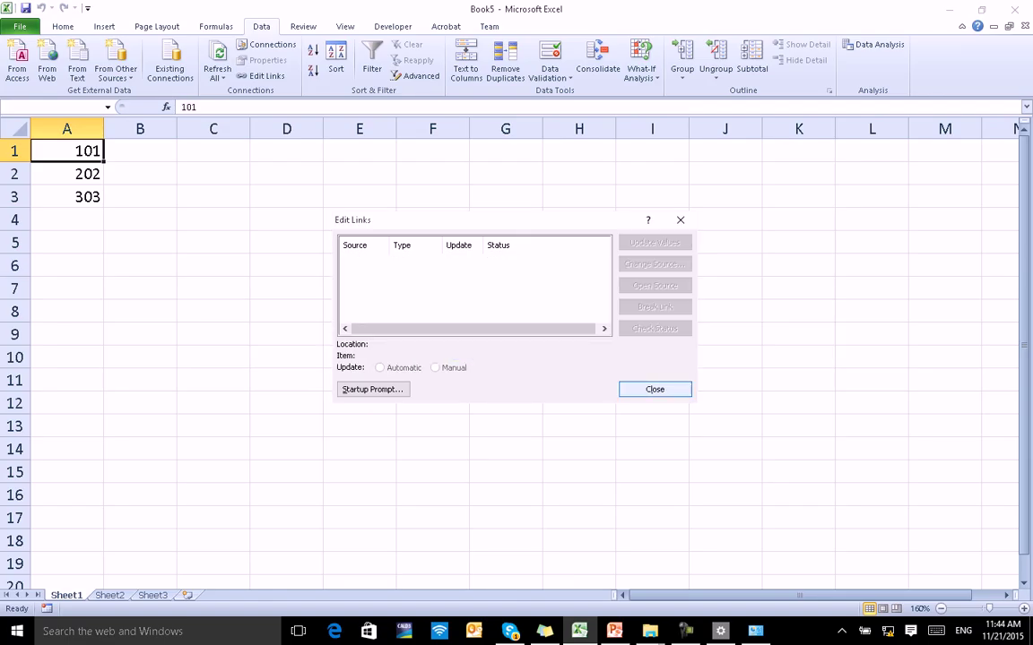
key("Return")
left_click(432, 287)
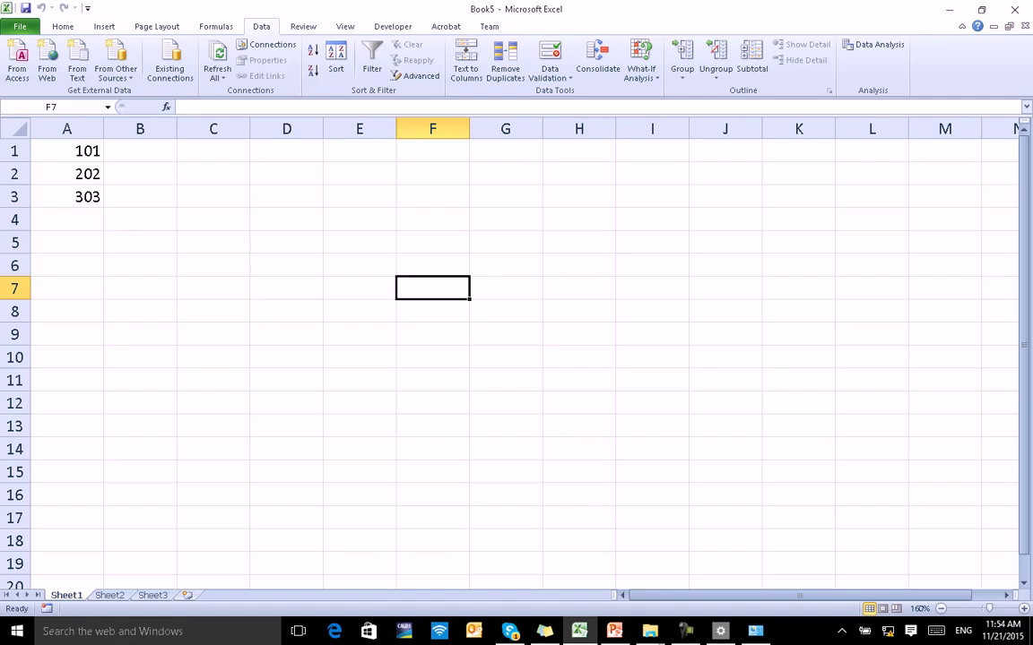
Clear the old numbers 101, 202 and 303 from A1:A3.
key("Left")
key("Home")
key("Up")
key("ctrl+Home")
key("Down")
key("Down")
key("shift+Up")
key("shift+Up")
key("Delete")
key("Up")
key("Up")
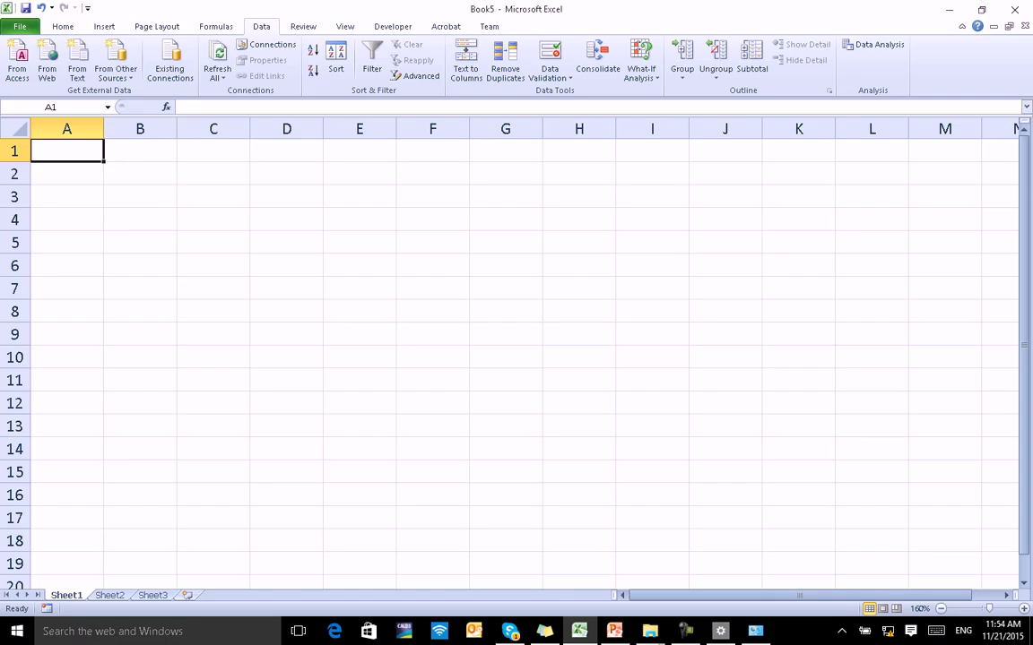
Enter 38, 235, 345345, 345, 34, 5, 4 in column A and 453, 45, 4, 54, 435, 345, 45 in column B.
type("38 235 3453")
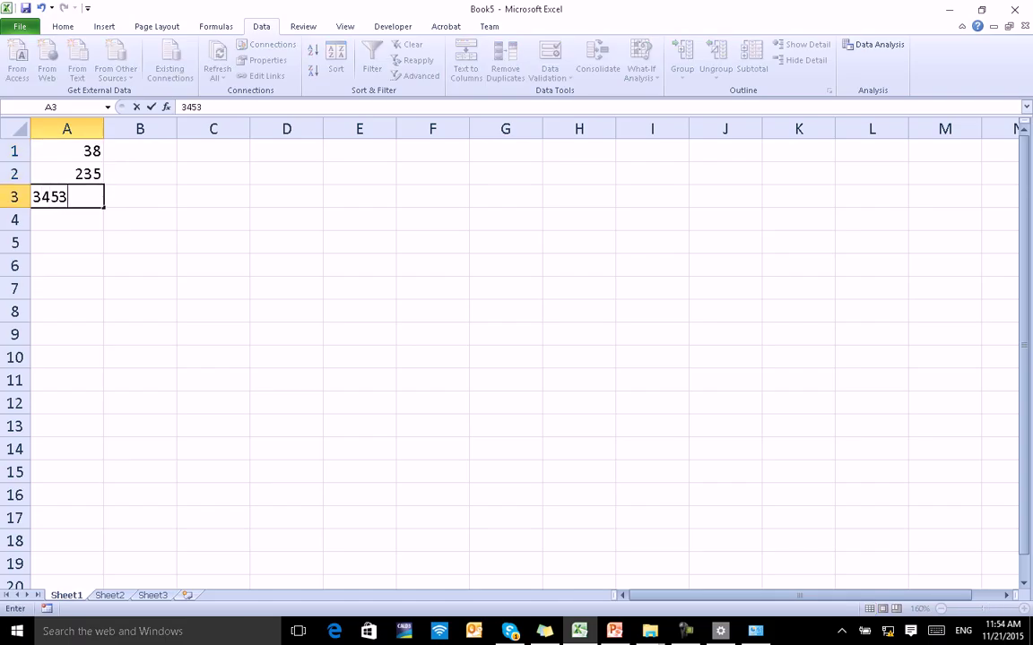
type("45 345 34 5 4")
key("Tab")
key("Up")
key("Up")
key("Up")
key("Up")
key("Up")
key("Up")
type("453 45 4 54 435 345 45")
key("Up")
key("Up")
key("Up")
key("Up")
key("Up")
key("Up")
Start the formula =A1*B1 in cell C1.
key("Right")
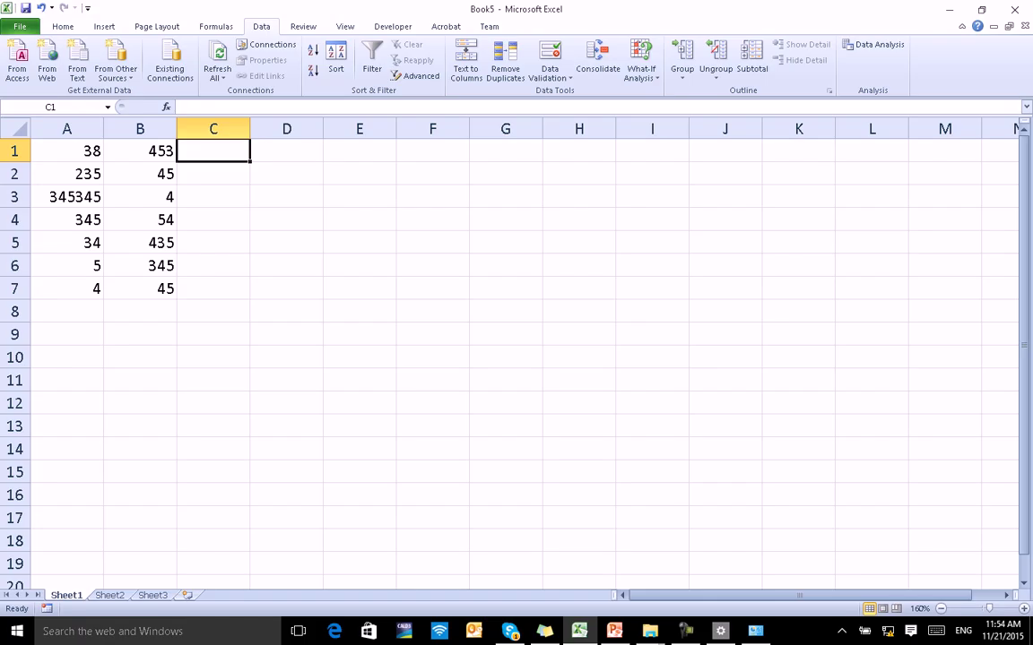
type("=")
key("Left")
key("Left")
type("*")
key("Left")
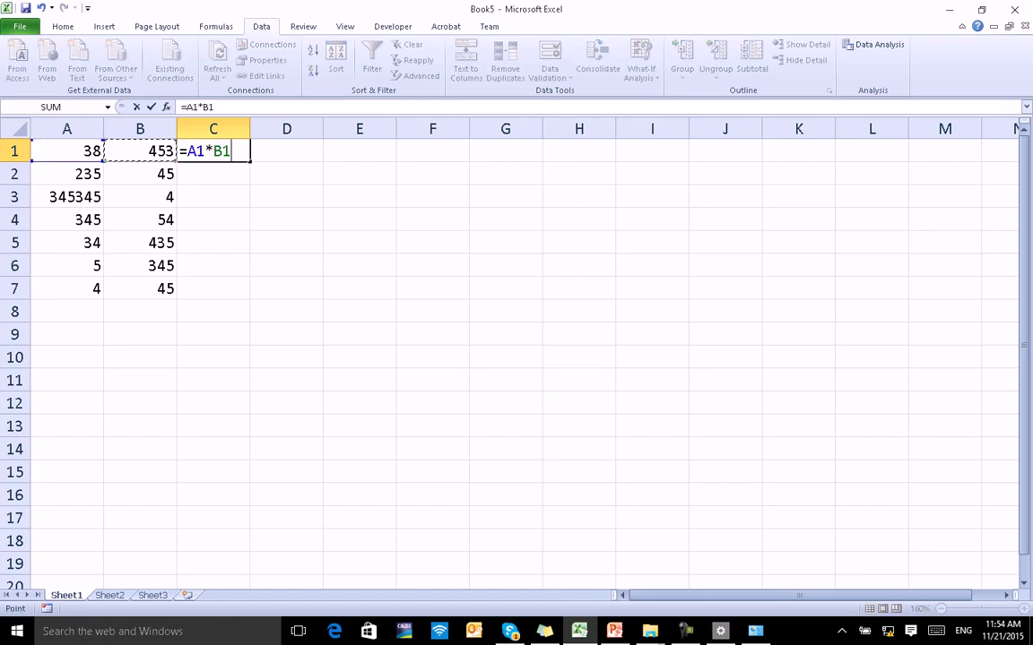
Commit =A1*B1 in C1 and fill it down through C7 with Ctrl+D.
key("Return")
key("Down")
key("Down")
key("Down")
key("Down")
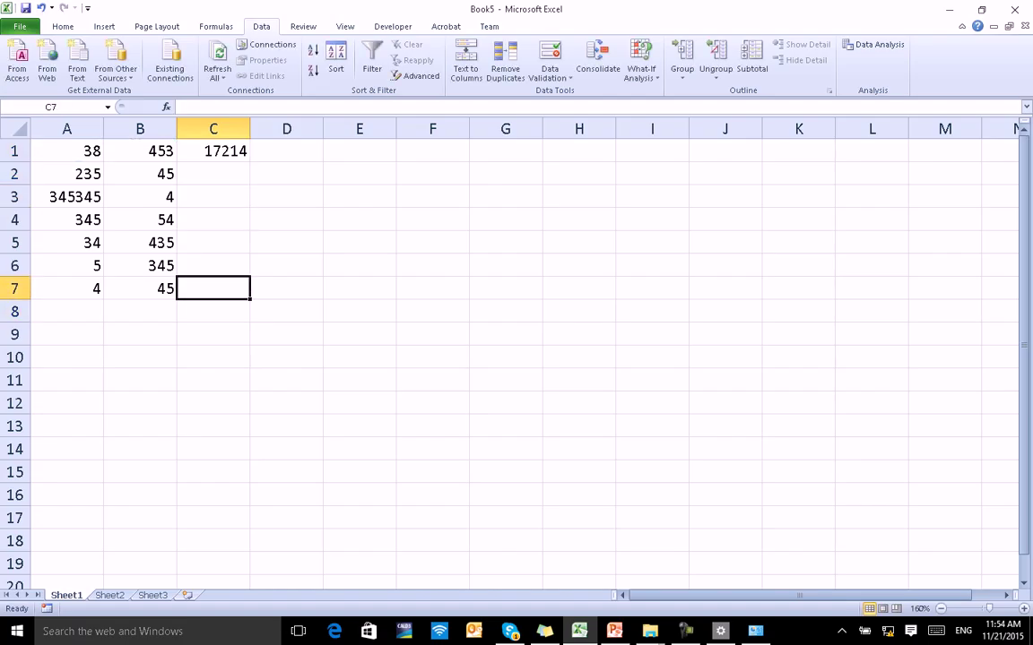
key("shift+Up")
key("shift+Up")
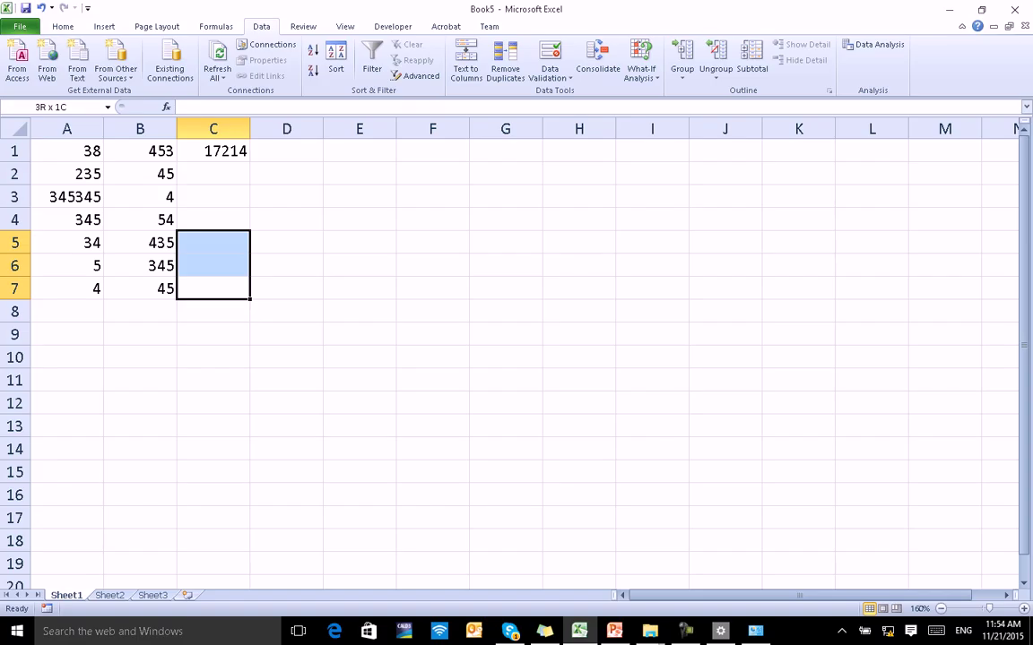
key("Up")
key("Up")
key("Up")
key("Up")
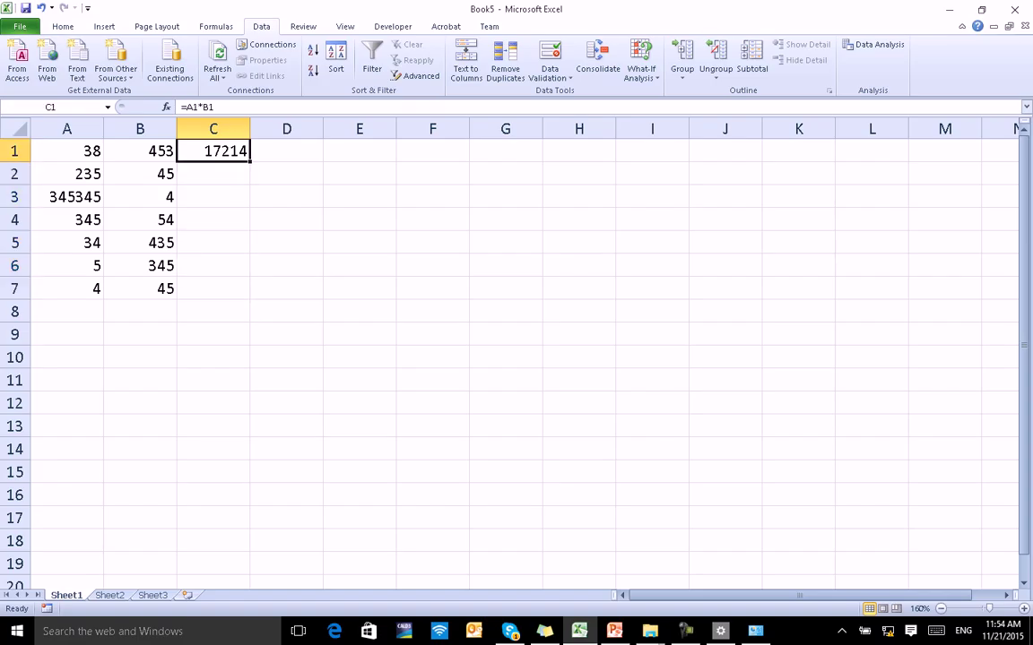
key("shift+Down")
key("shift+Down")
key("shift+Down")
key("shift+Down")
key("shift+Down")
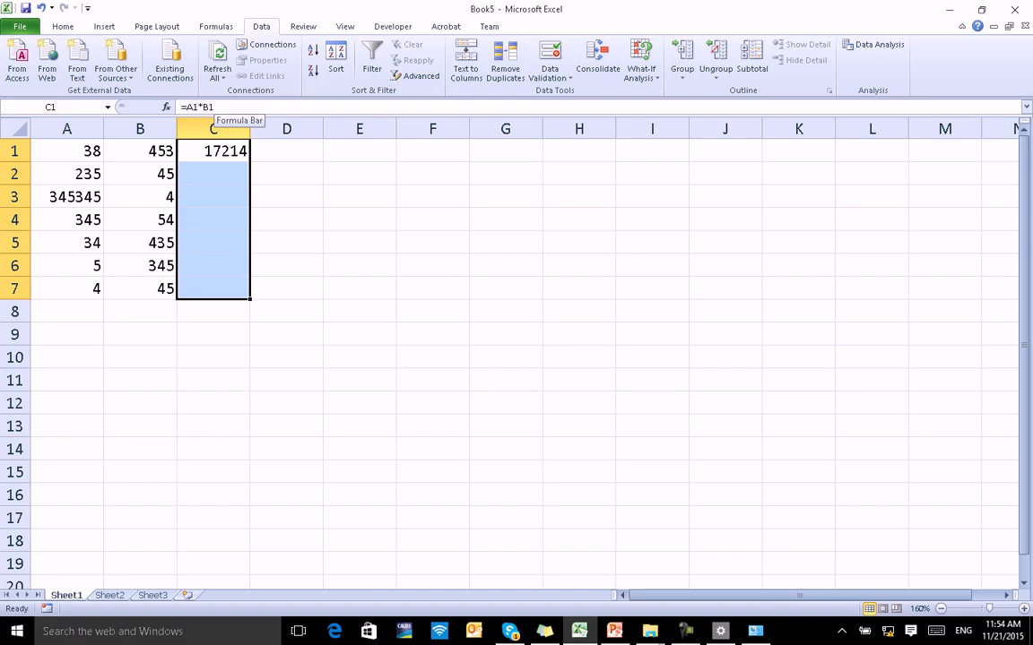
key("ctrl+d")
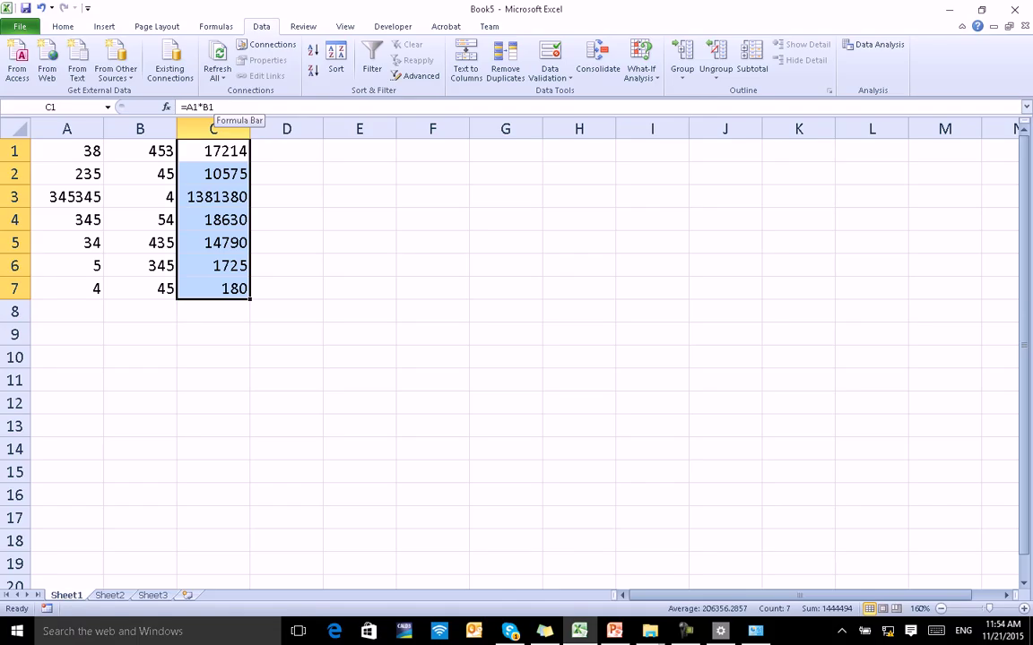
Deselect column C and check the formulas in C7 and C1.
key("Down")
key("Up")
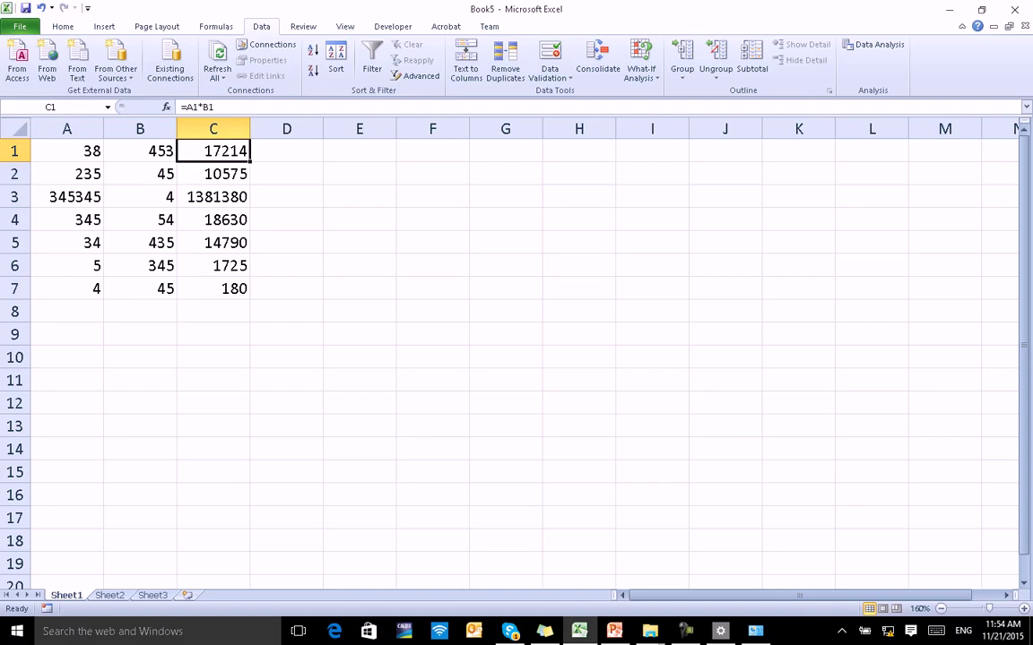
left_click_drag(66, 311, 140, 311)
left_click(213, 289)
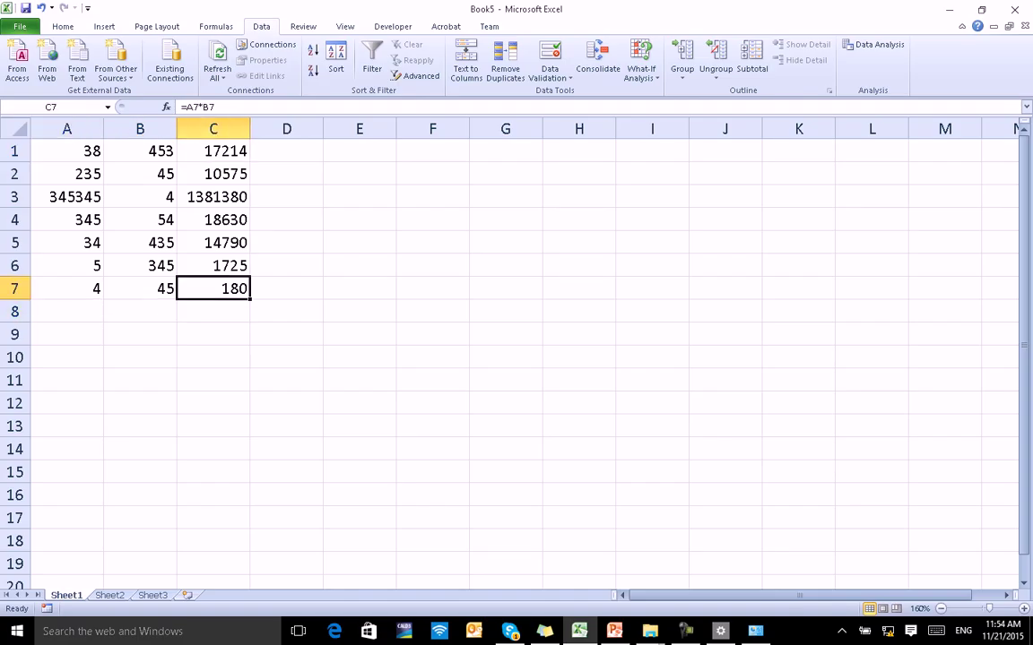
left_click(213, 150)
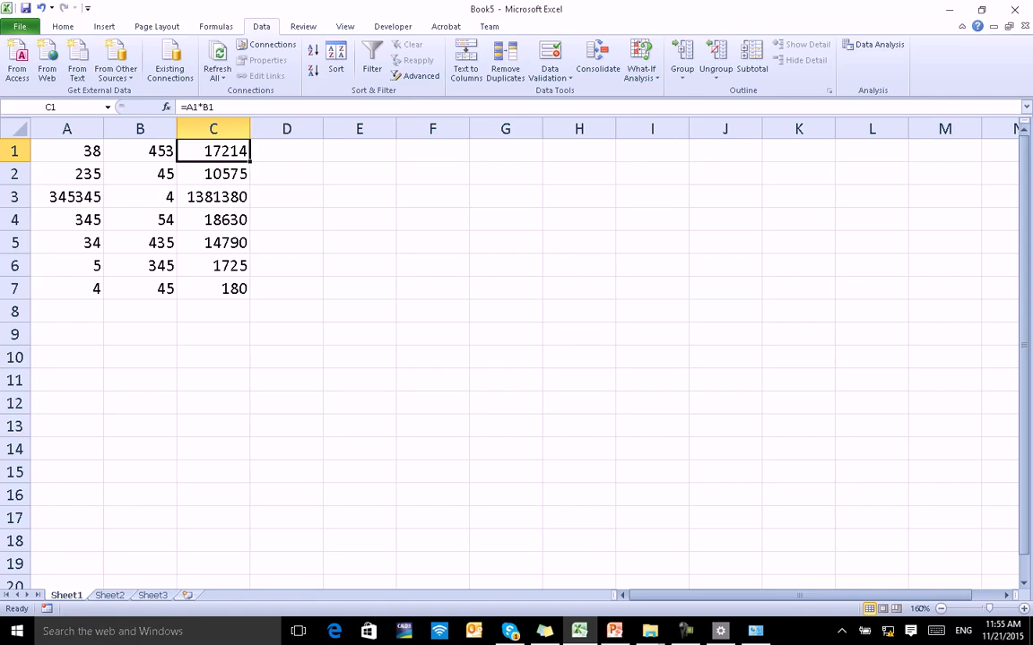
Check the product formulas in C3 and C1.
mouse_move(250, 162)
left_mouse_down()
mouse_move(235, 153)
mouse_move(250, 162)
left_mouse_up()
left_click(215, 196)
left_click(213, 150)
Close Book5 without saving and return to the PowerPoint training slides.
key("alt+F4")
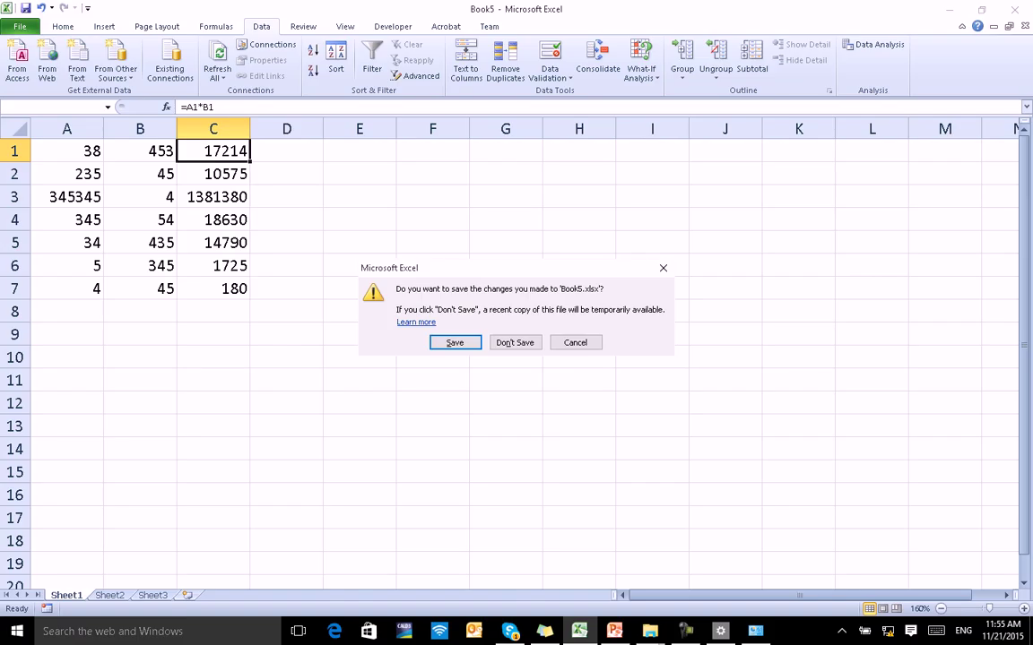
key("n")
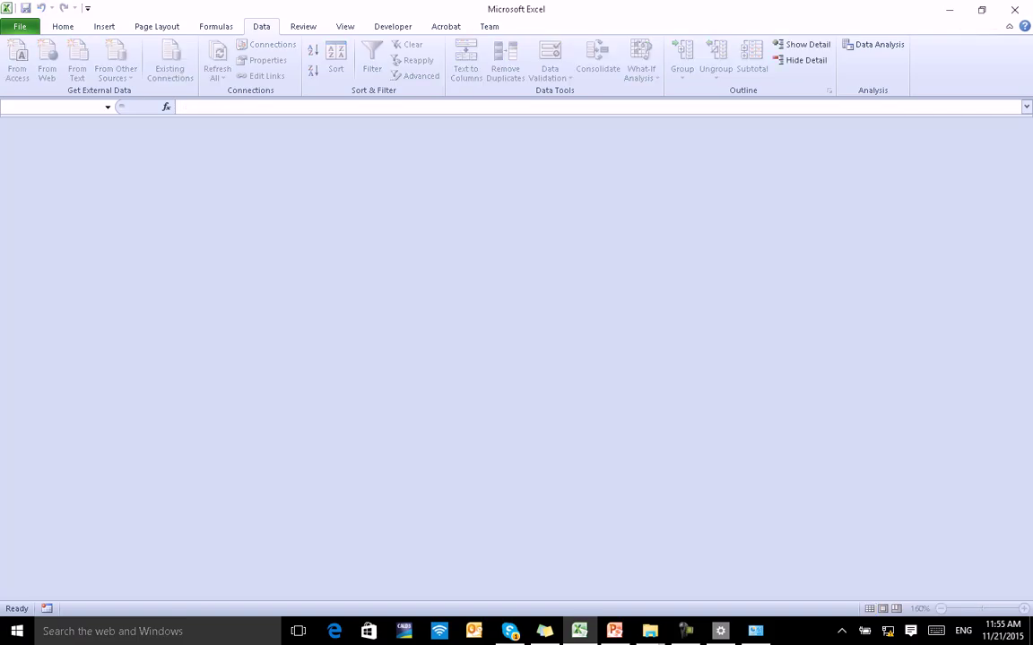
key("alt+Tab")
Start the slide show from slide 15 and advance to slide 16, '(2) Worksheet Functions'.
key("Down")
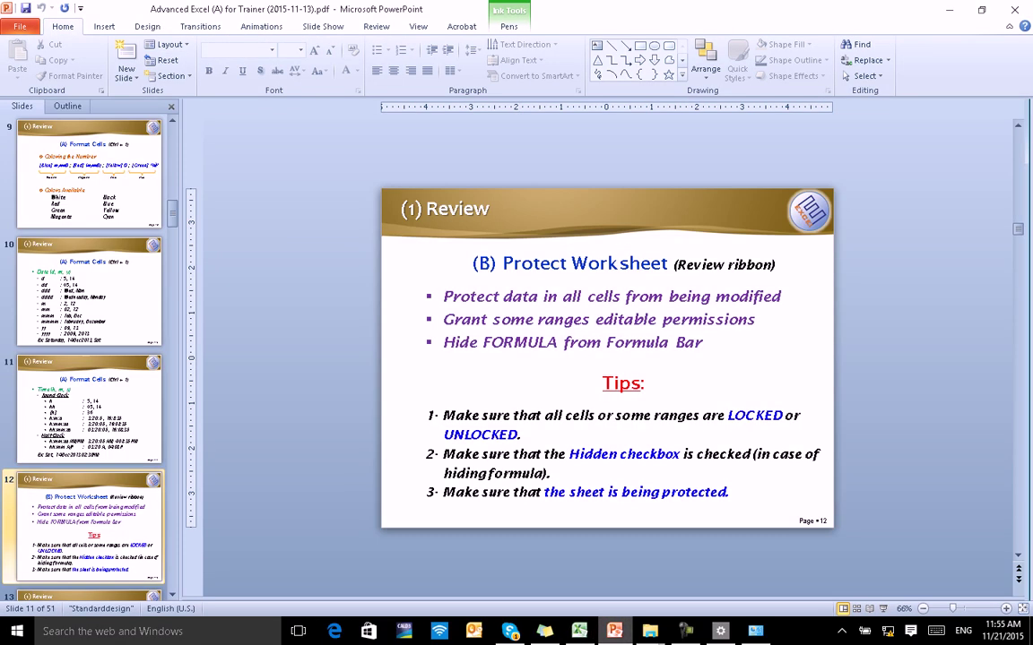
key("Down")
key("Down")
key("Down")
key("Down")
key("Up")
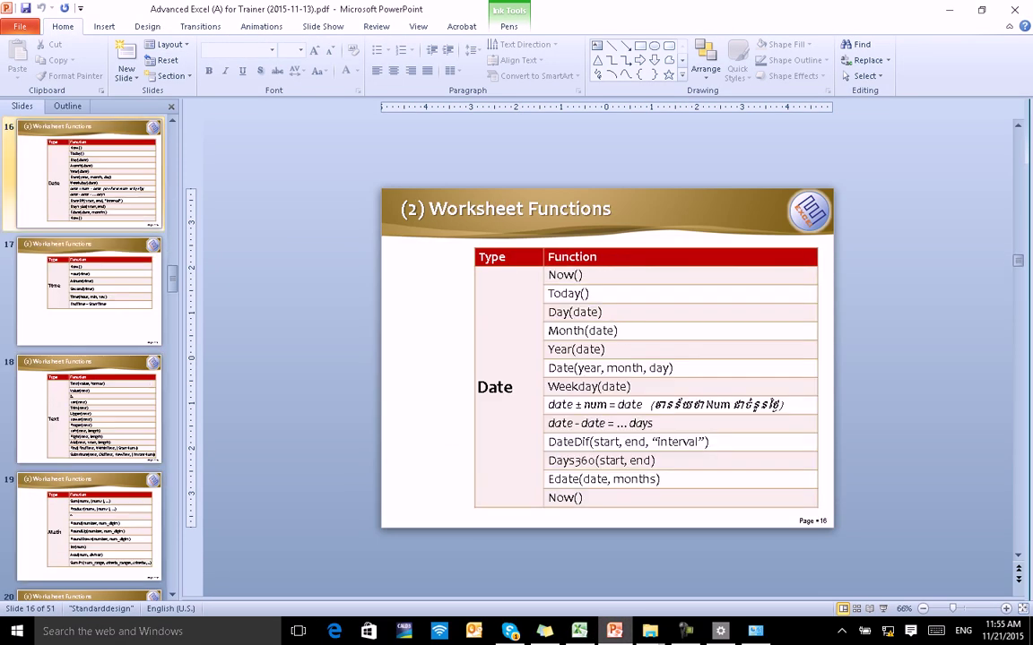
key("Up")
key("Up")
key("Down")
key("shift+F5")
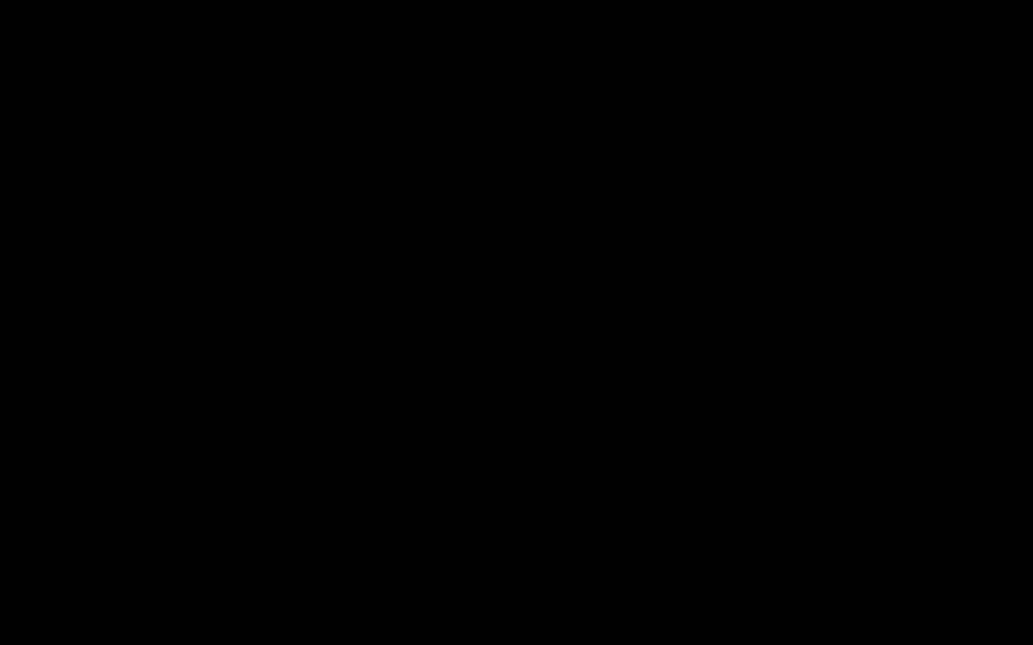
key("Down")
key("Up")
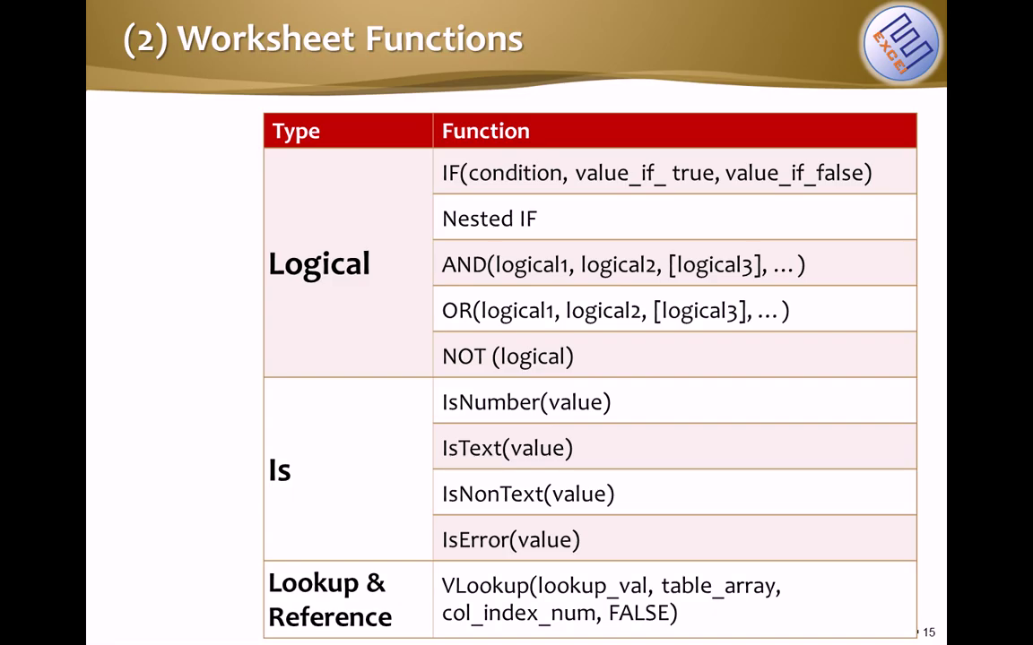
key("Right")
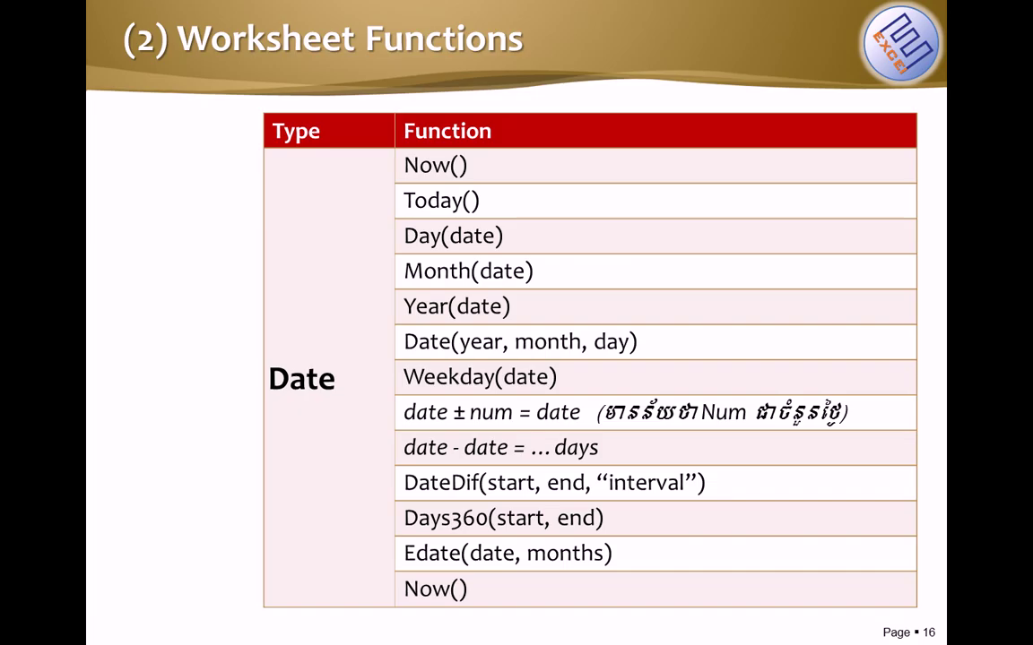
Advance through the Time, Text, Math and statistical function slides.
key("Right")
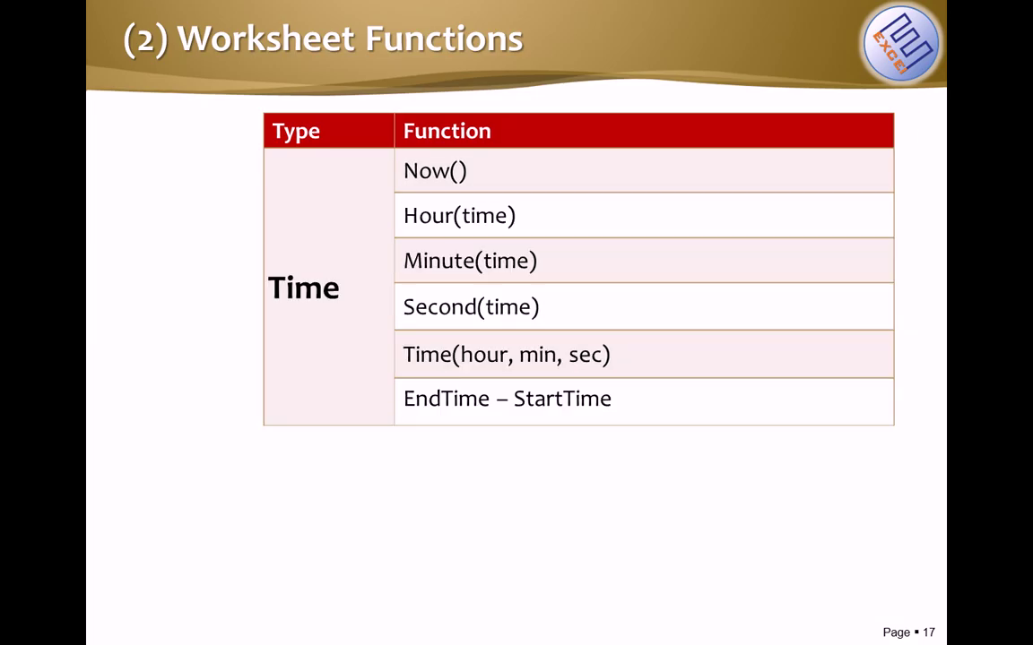
key("Right")
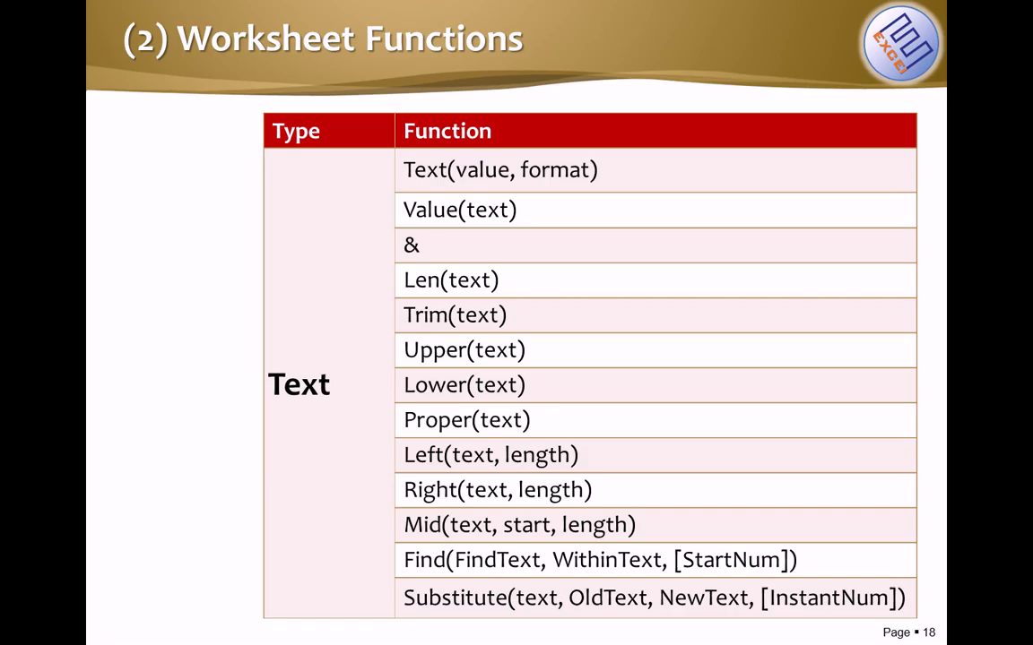
key("Right")
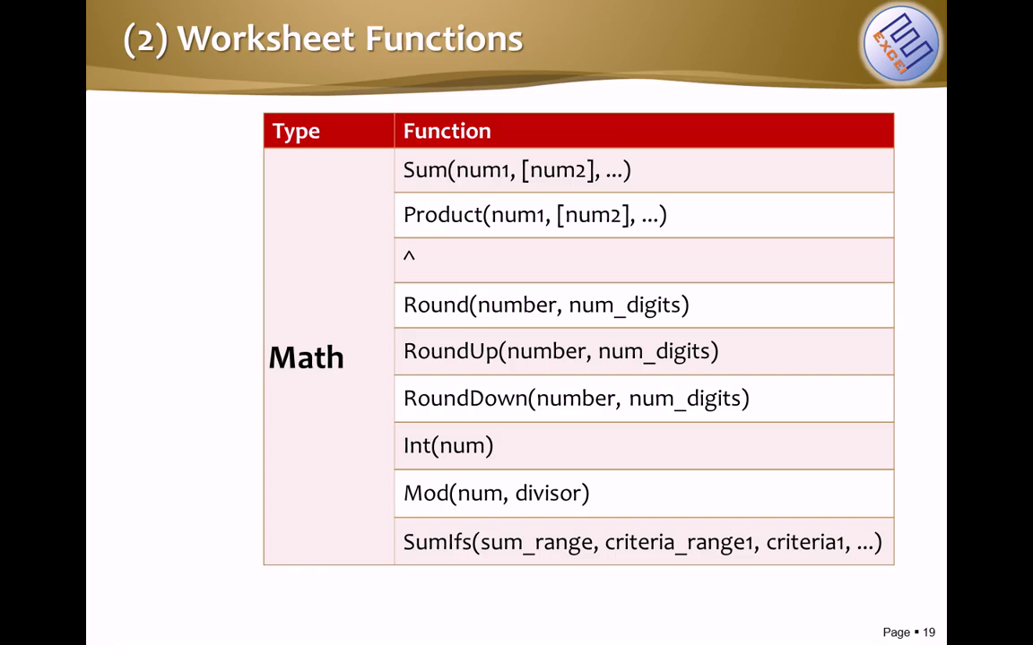
key("Right")
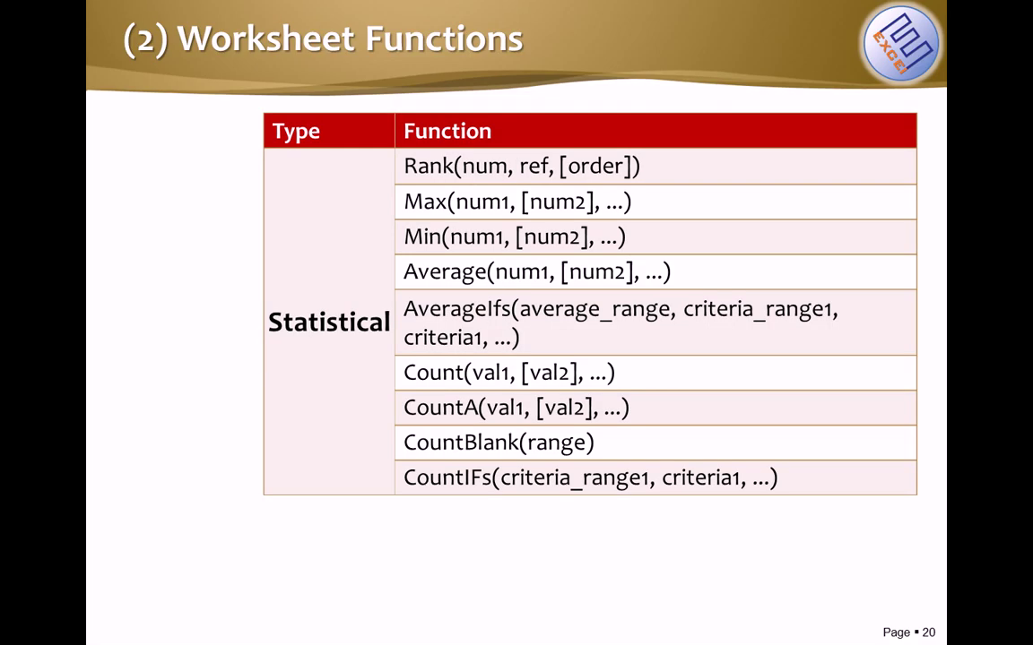
key("Right")
key("Right")
key("Left")
Go back to the Date functions table, end the slide show, and return to Excel.
key("Left")
key("Left")
key("Left")
key("Right")
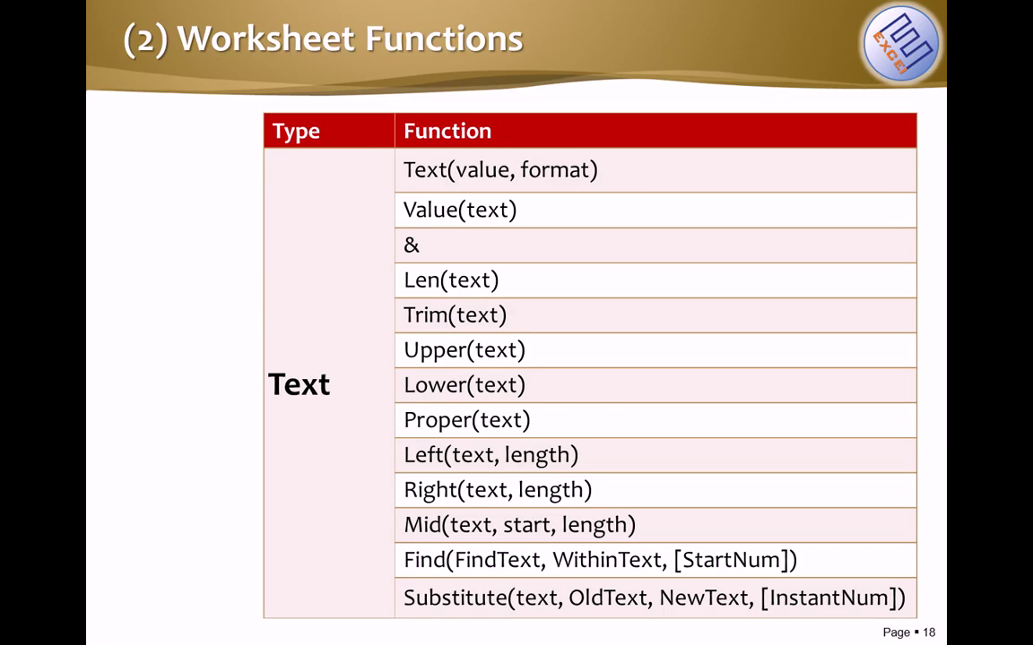
key("Left")
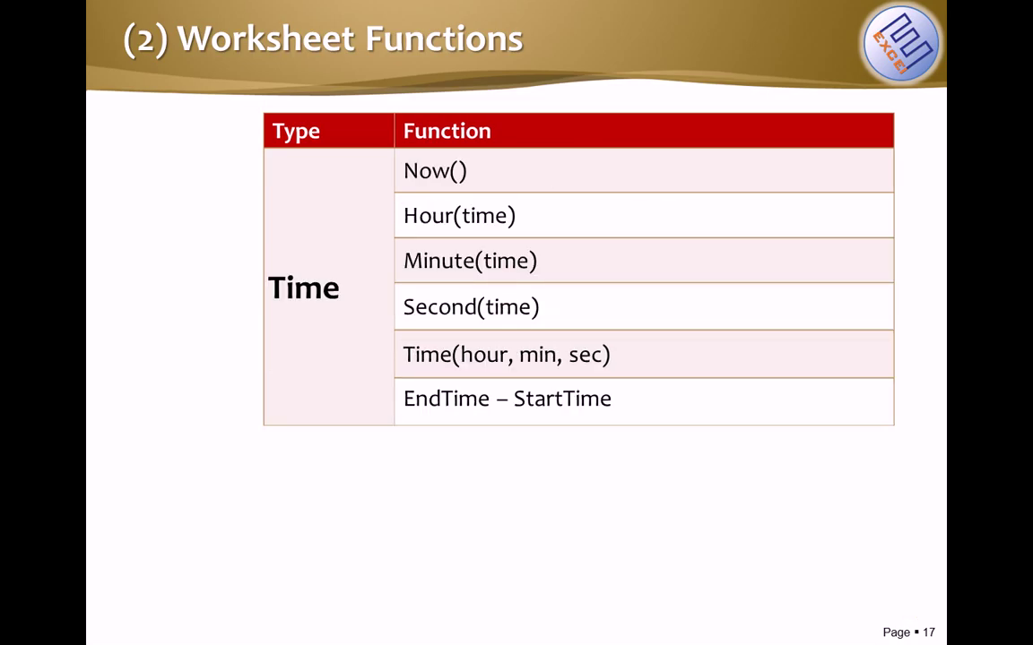
key("Left")
key("Left")
key("Right")
key("Right")
key("Left")
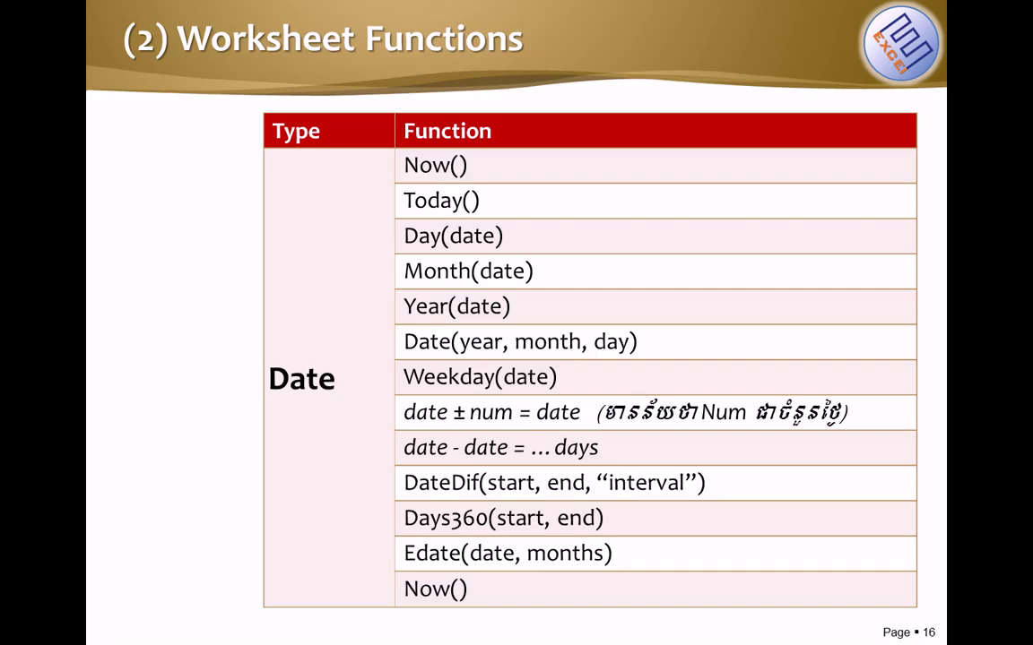
key("Escape")
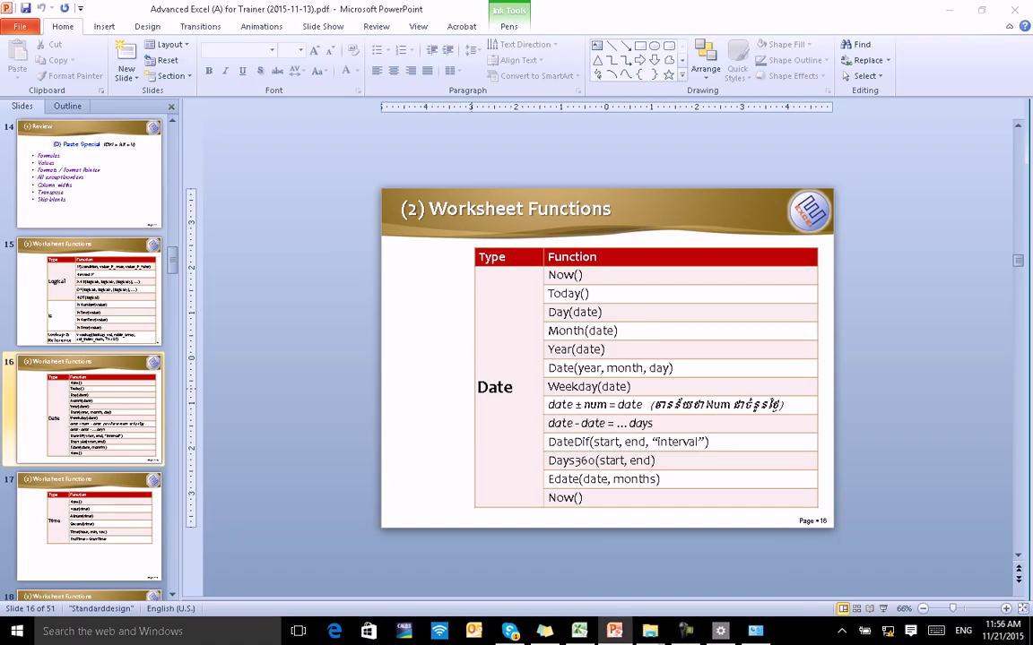
key("alt+Tab")
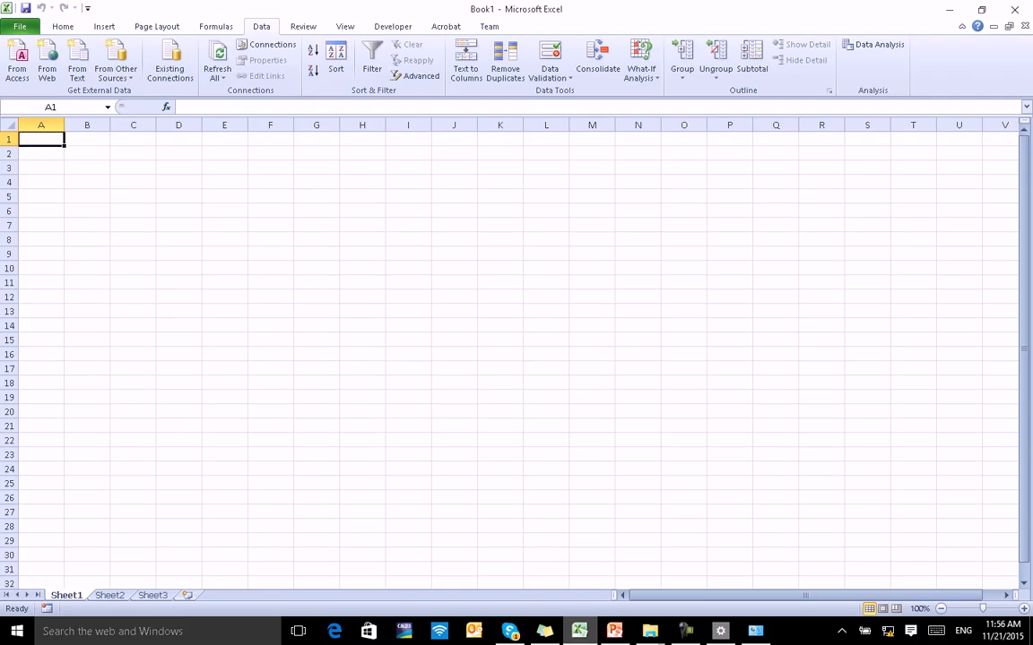
Enter =now() in cell A1 to show the current date and time.
scroll(516, 358, "up", 3)
type("=")
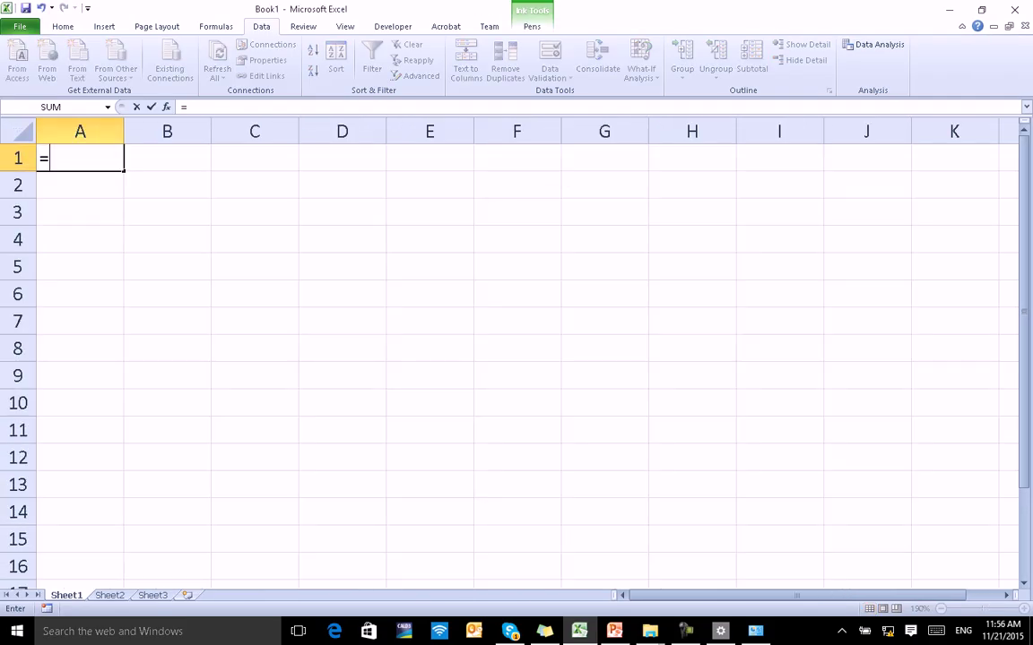
type("now()")
key("Return")
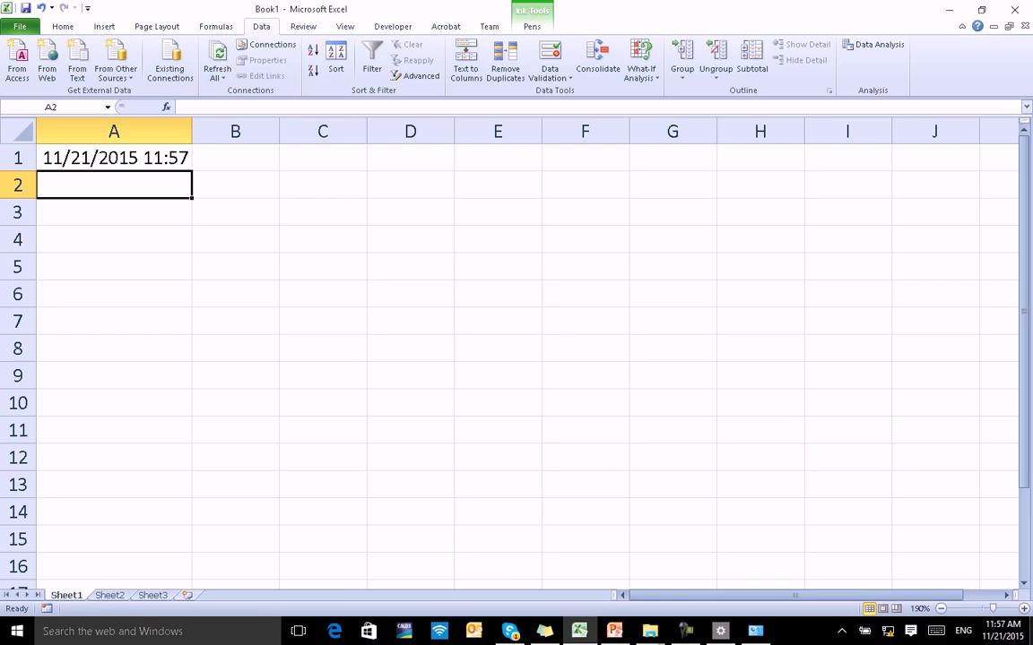
left_click(113, 157)
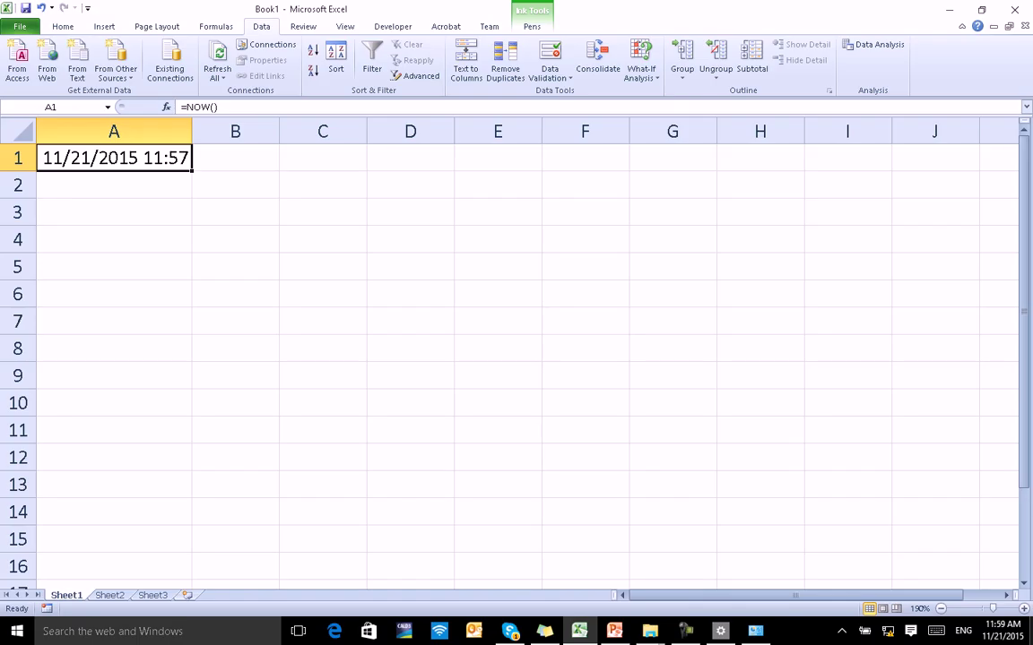
Enter =today() in cell A2.
left_click(114, 185)
type("=today()")
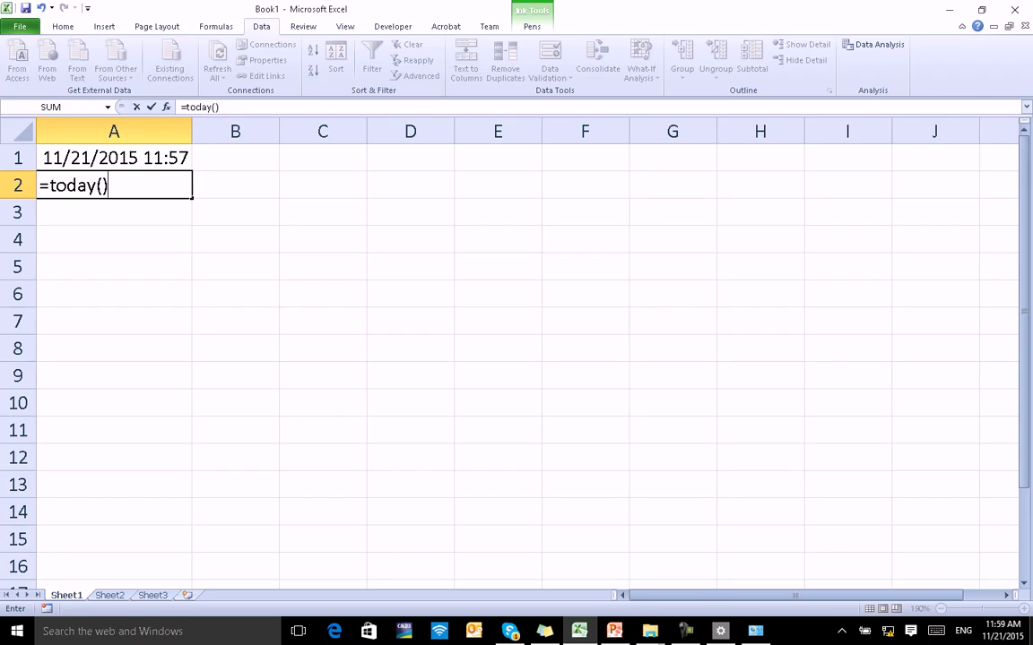
key("Return")
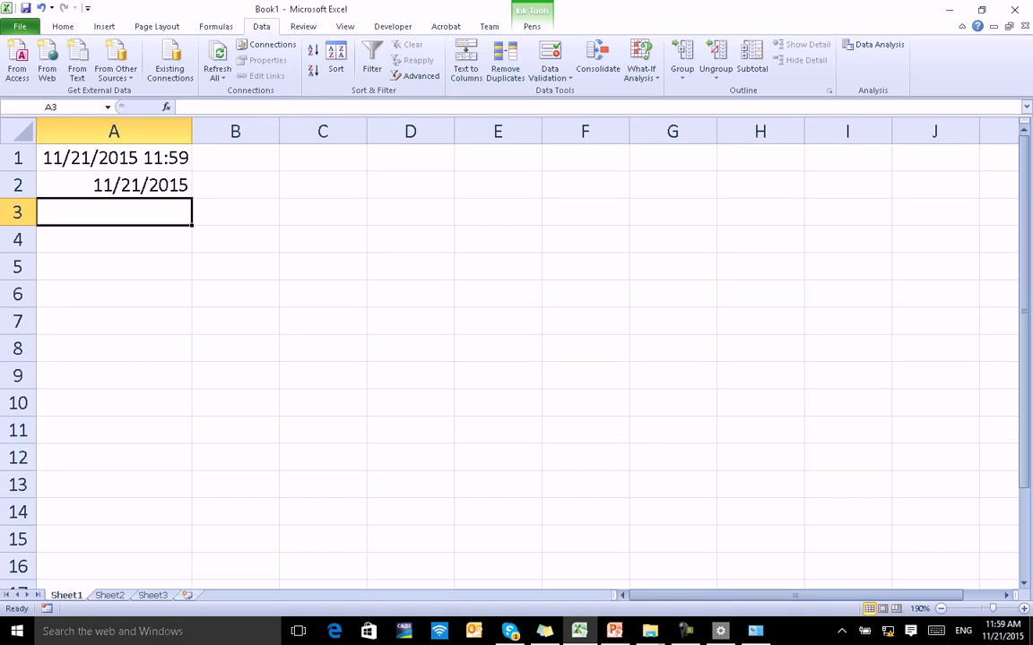
Re-enter the NOW() formula in A1 and TODAY() in A2 so A1 updates to 11:59.
left_click(234, 211)
left_click(235, 157)
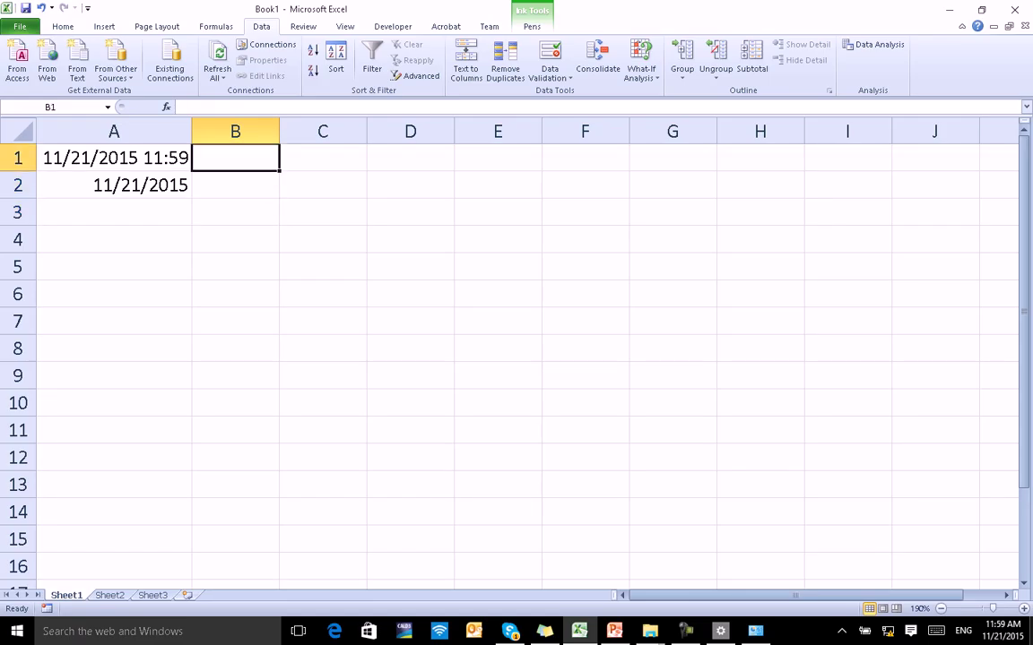
left_click(114, 158)
key("F2")
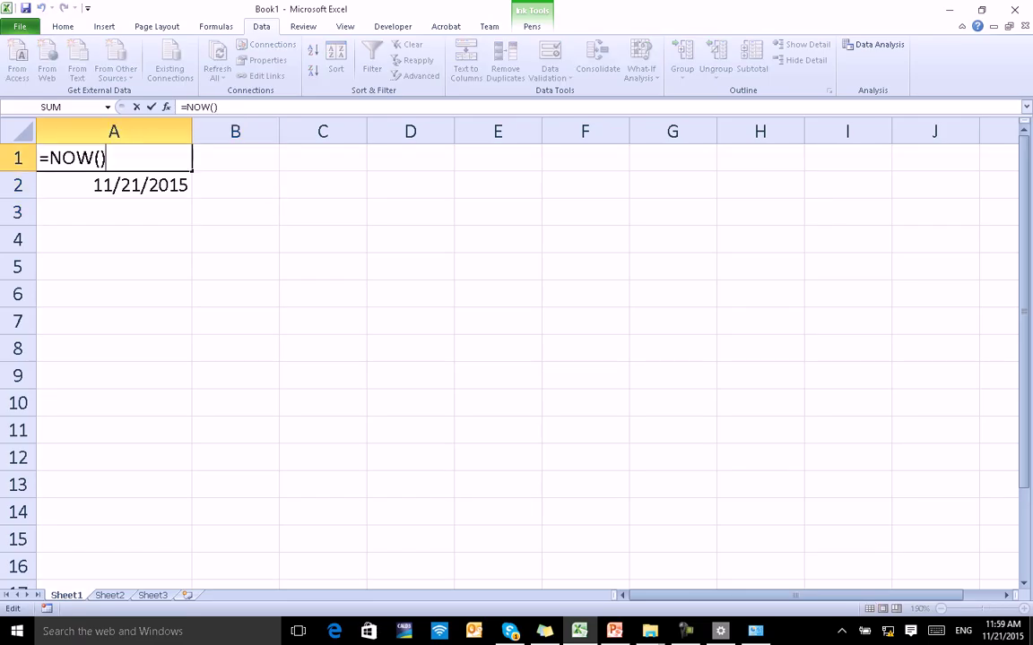
key("BackSpace")
key("BackSpace")
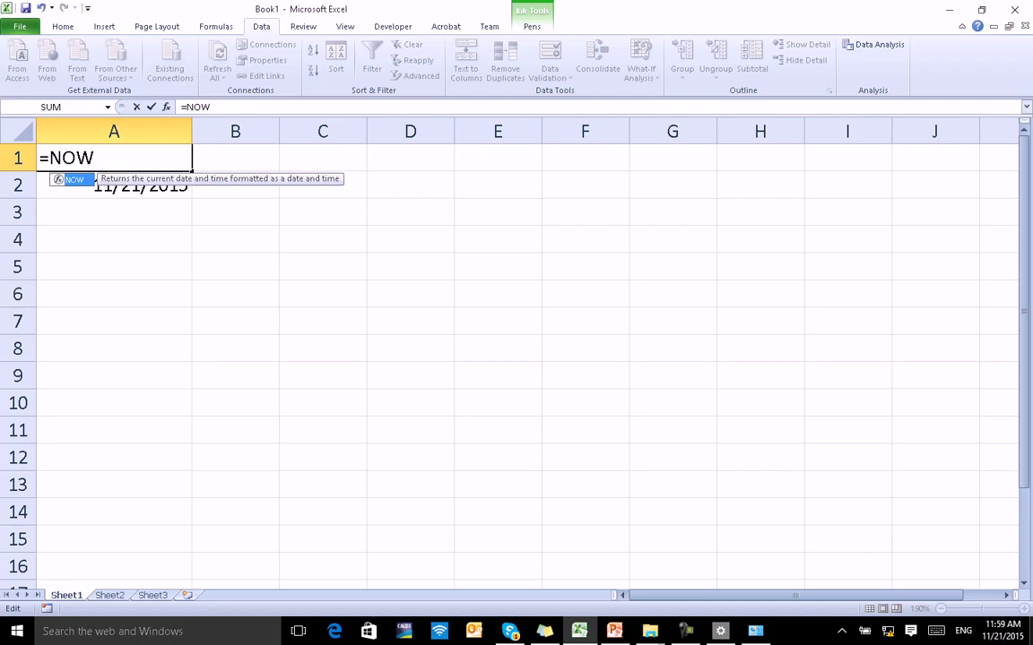
type("()")
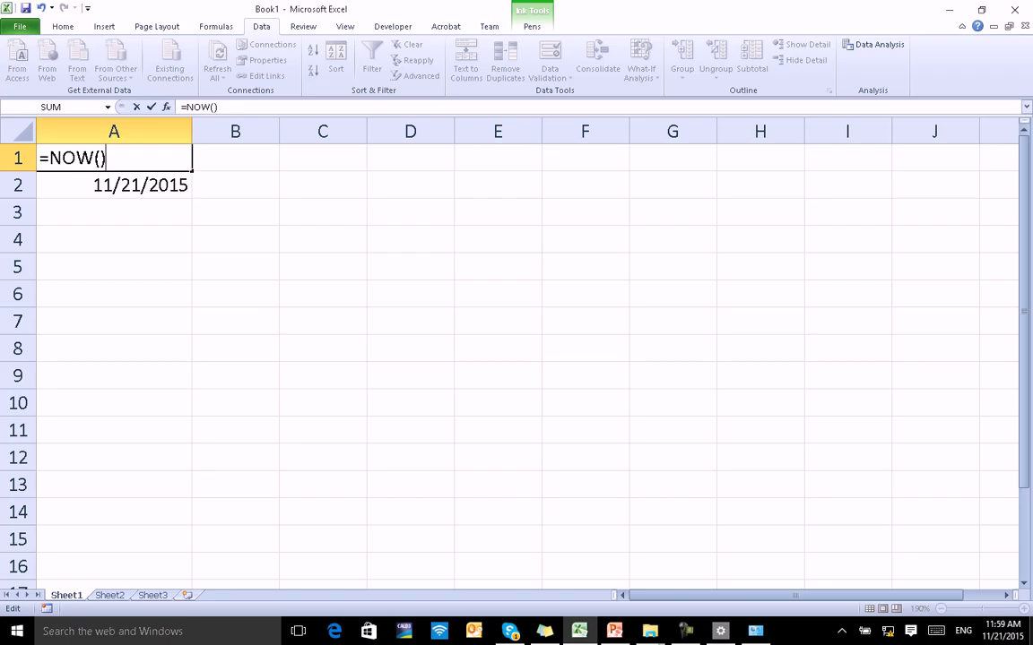
key("Return")
key("F2")
key("Left")
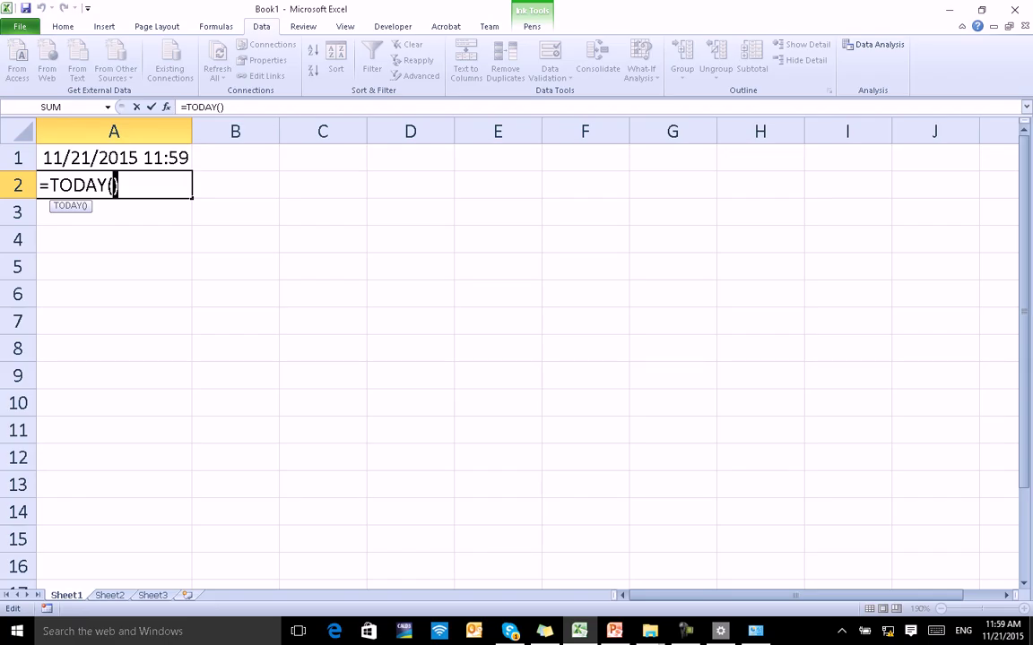
key("ctrl+Return")
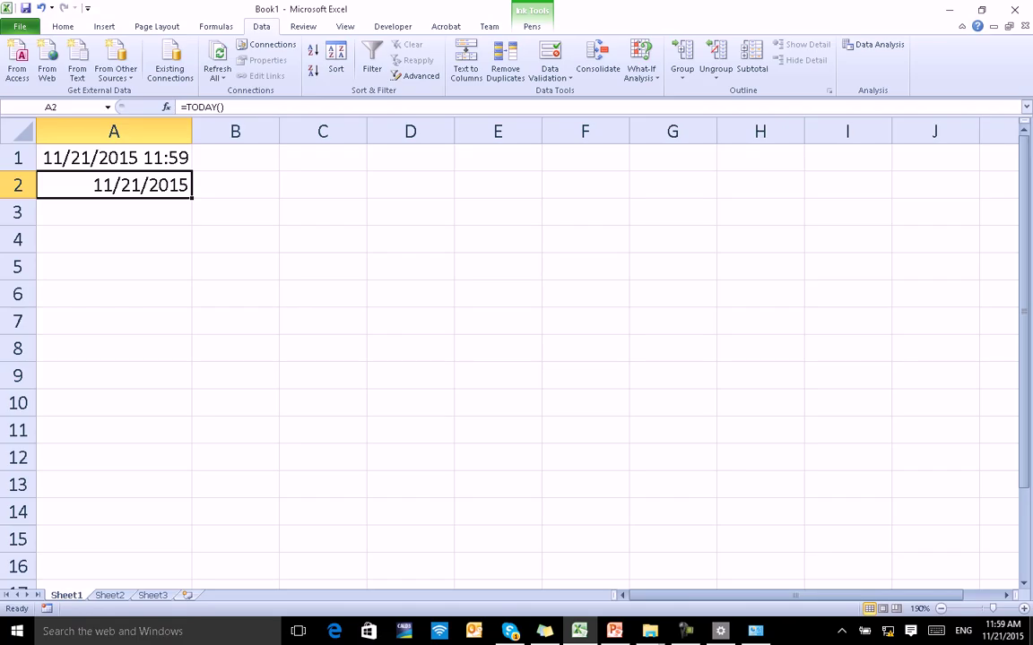
left_click(114, 158)
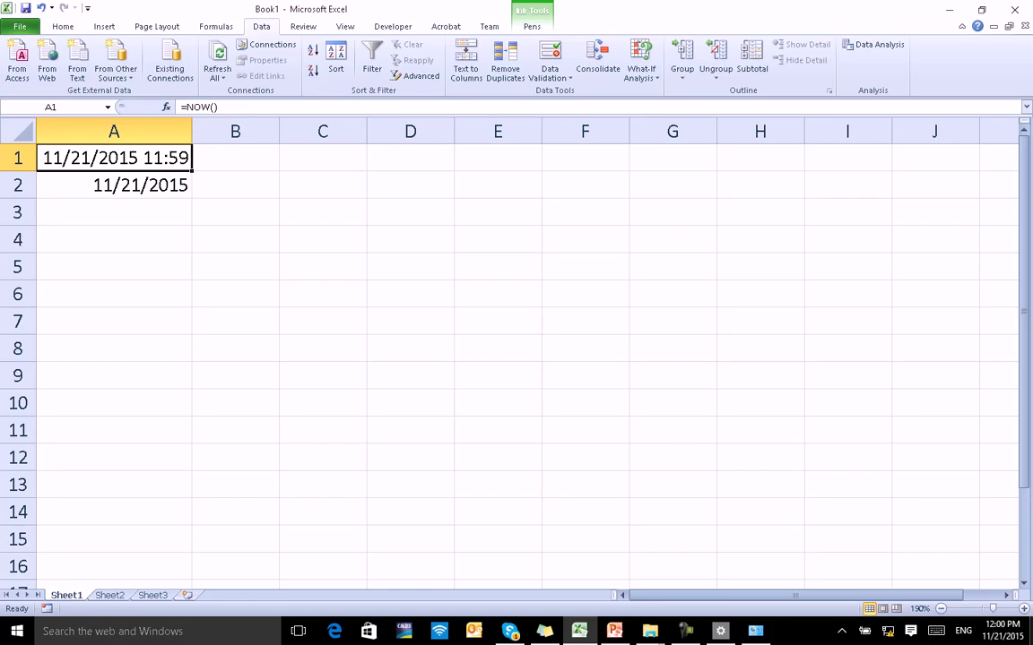
Replace A1's custom format code with the Khmer prefix 'ភ្នំពេញ ថ្ងៃទី' followed by dd.
key("ctrl+1")
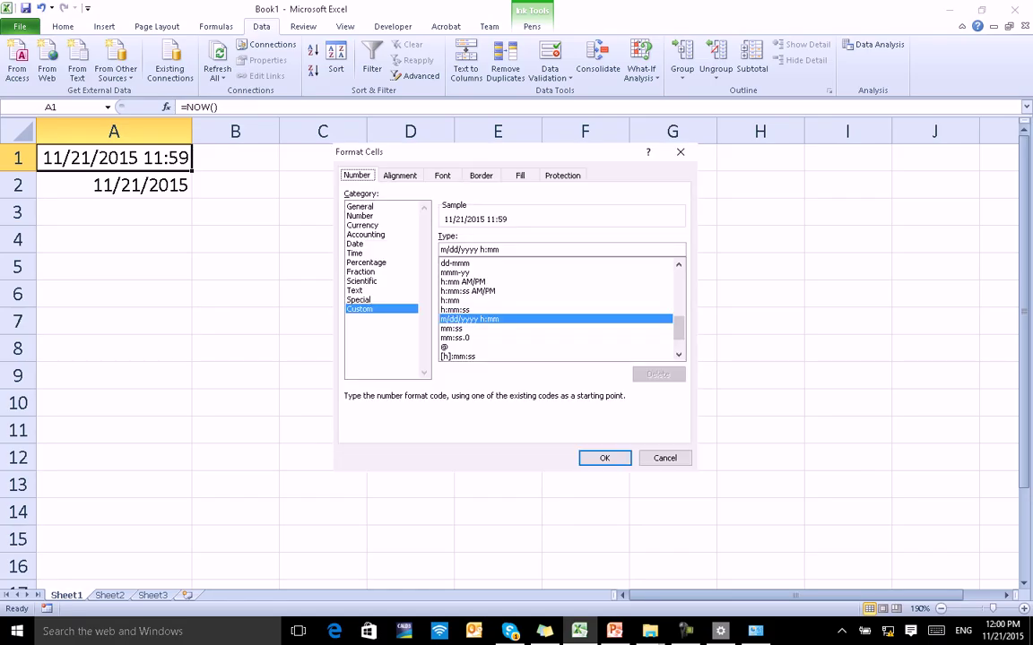
left_click(500, 249)
key("shift+Home")
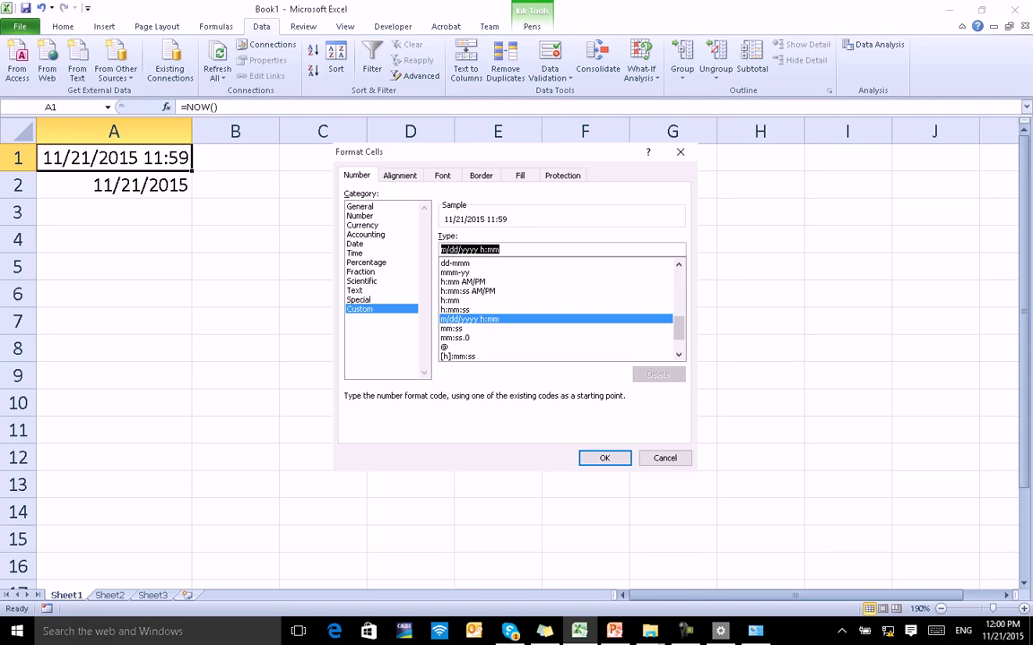
type("\"s")
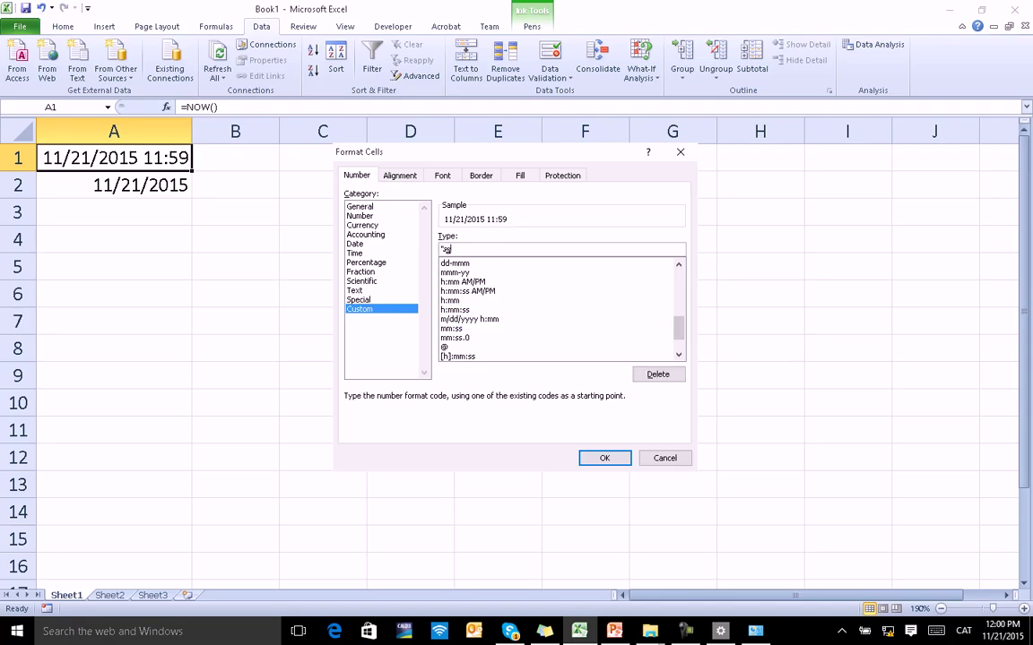
type("ស្រឡាញ់\"")
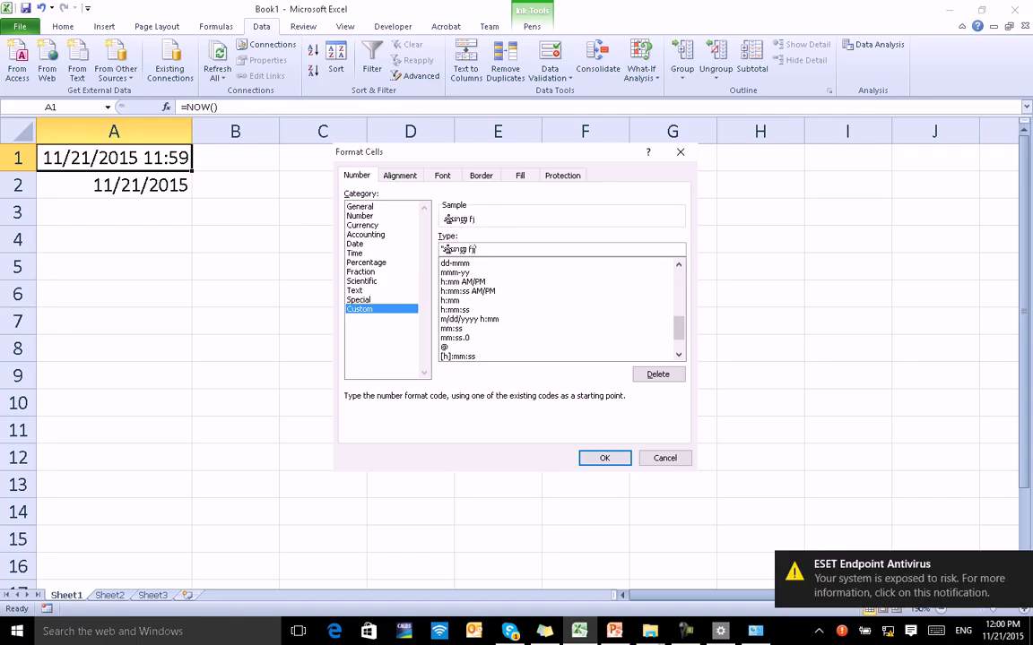
type("fj")
key("BackSpace")
key("BackSpace")
key("alt+shift")
type("ថ្ងៃទី")
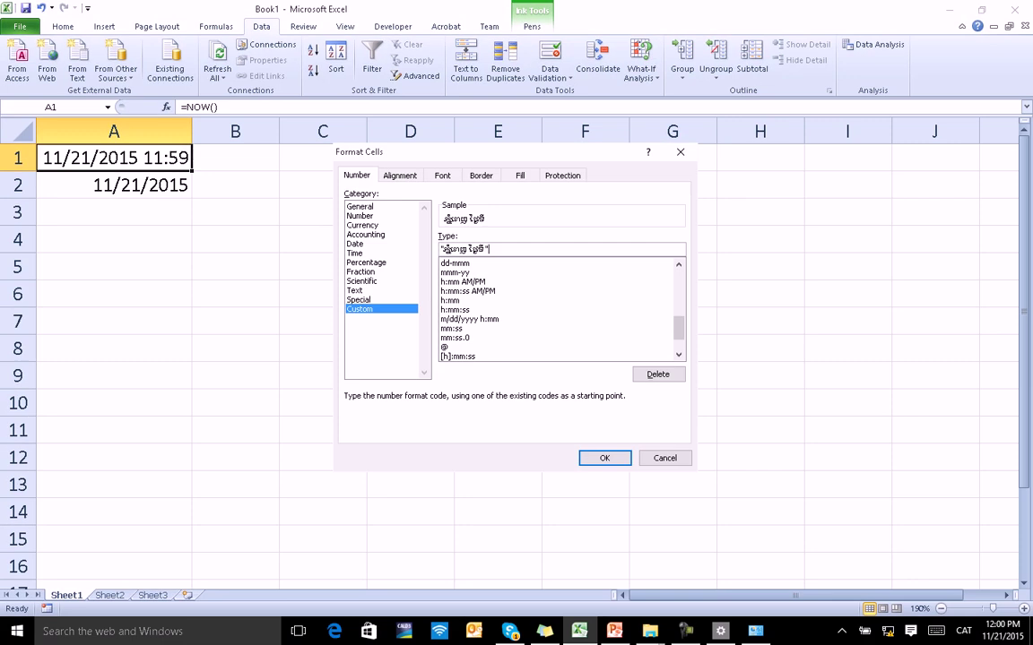
key("alt+shift")
type("dd")
Add the Khmer month and year words 'ខែ' mm 'ឆ្នាំ' yyyy and apply the format.
key("alt+shift")
type("ថ")
key("BackSpace")
type("\"ខែ")
key("alt+shift")
type("\" ")
type("mm")
type(" \"")
key("alt+shift")
type("ឆ្នាំ")
key("alt+shift")
type("\"")
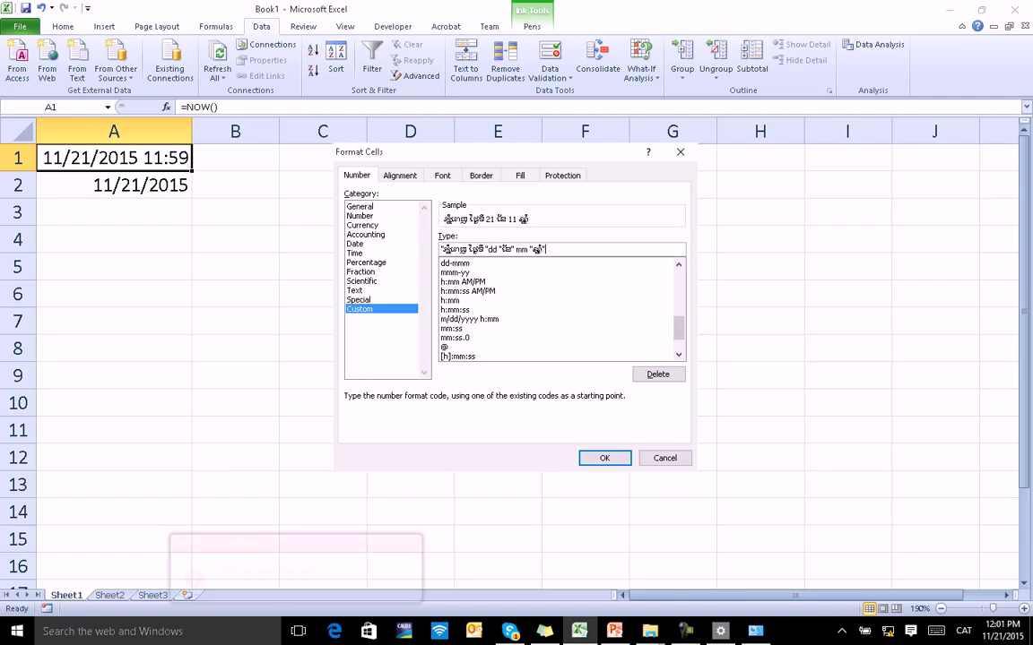
type(" yyyy")
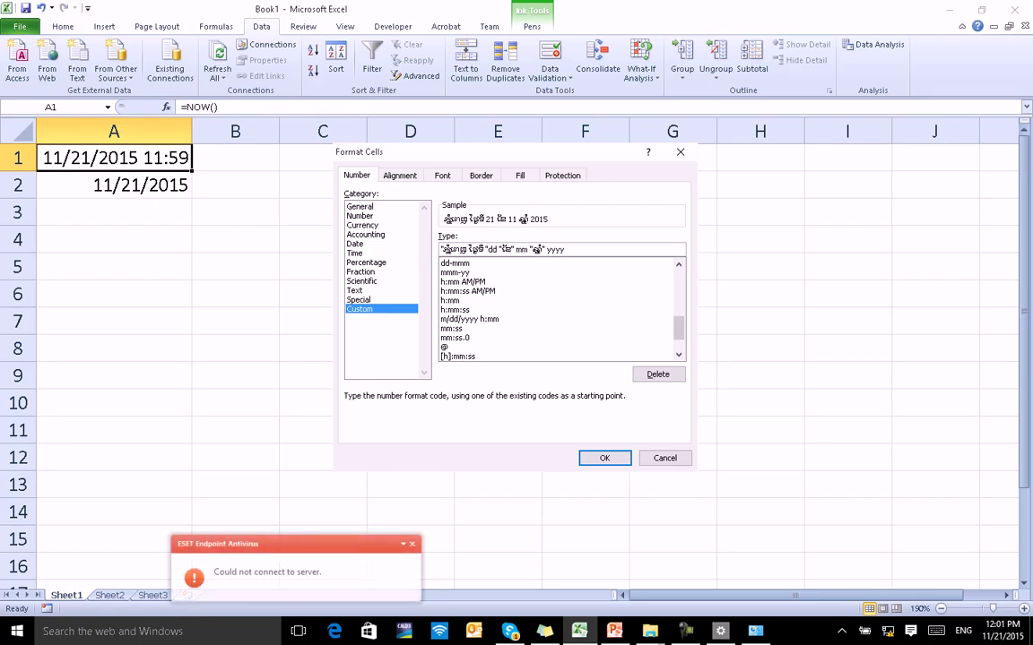
key("Return")
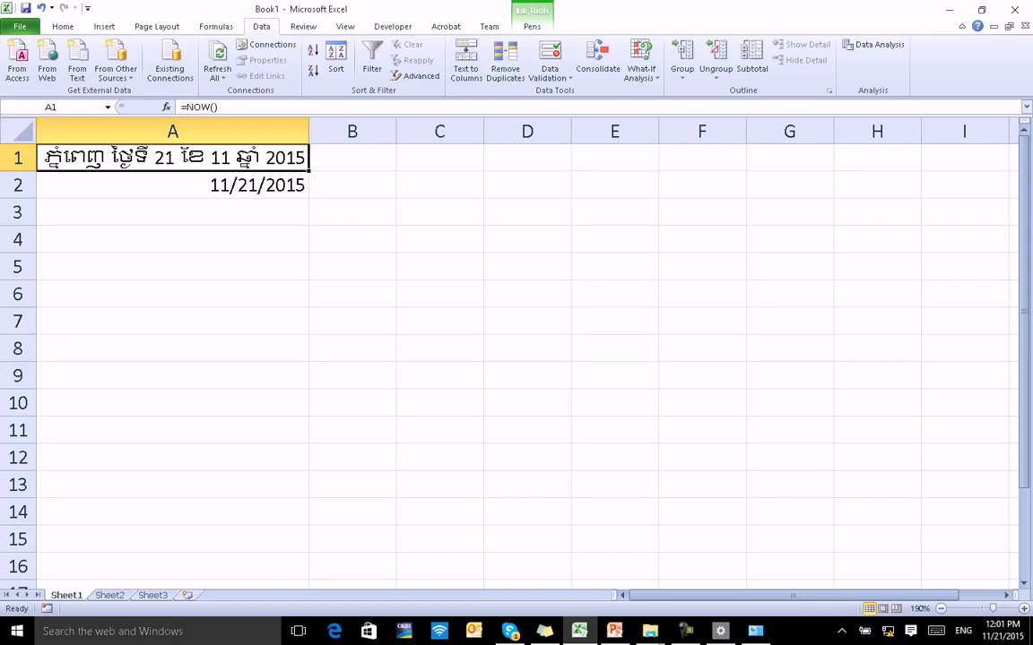
left_click(439, 158)
Select A2 and start editing its m/dd/yyyy code in the Custom number formats.
left_click(352, 185)
left_click(172, 185)
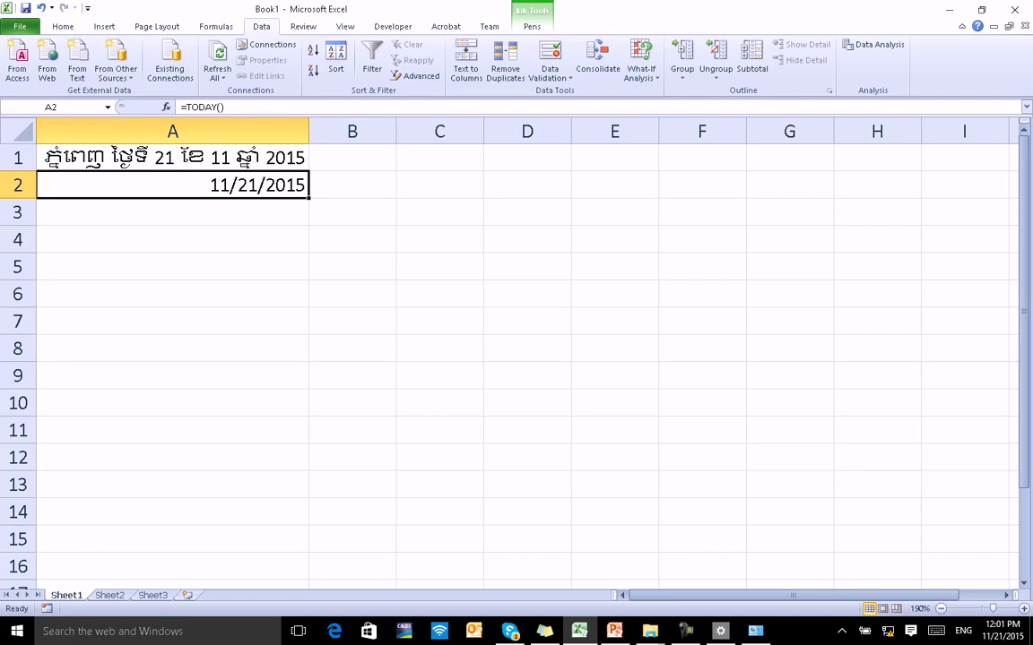
key("ctrl+1")
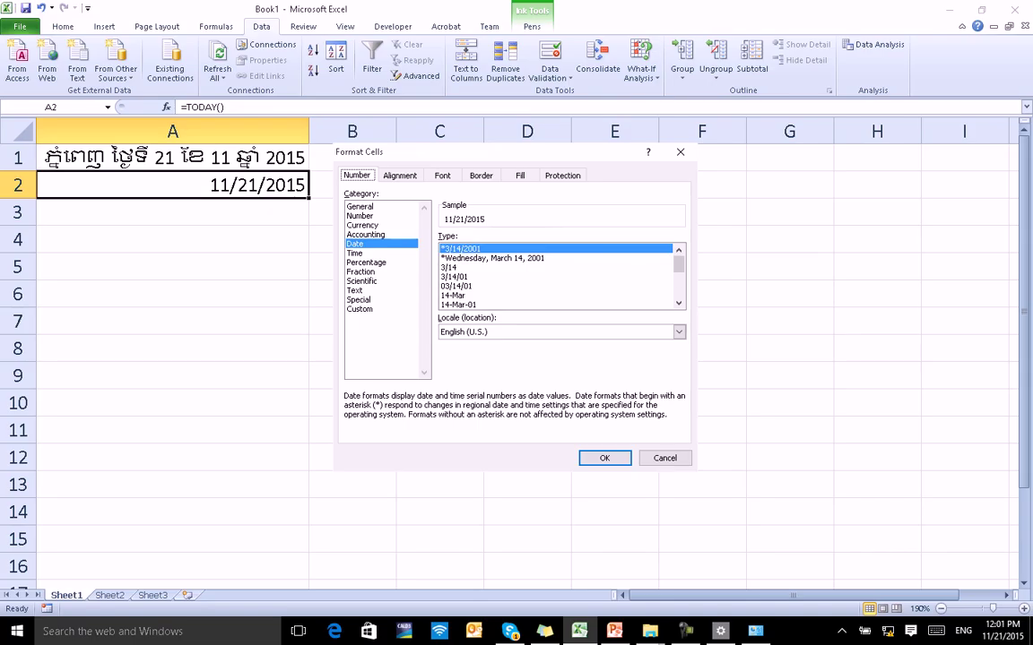
left_click(381, 309)
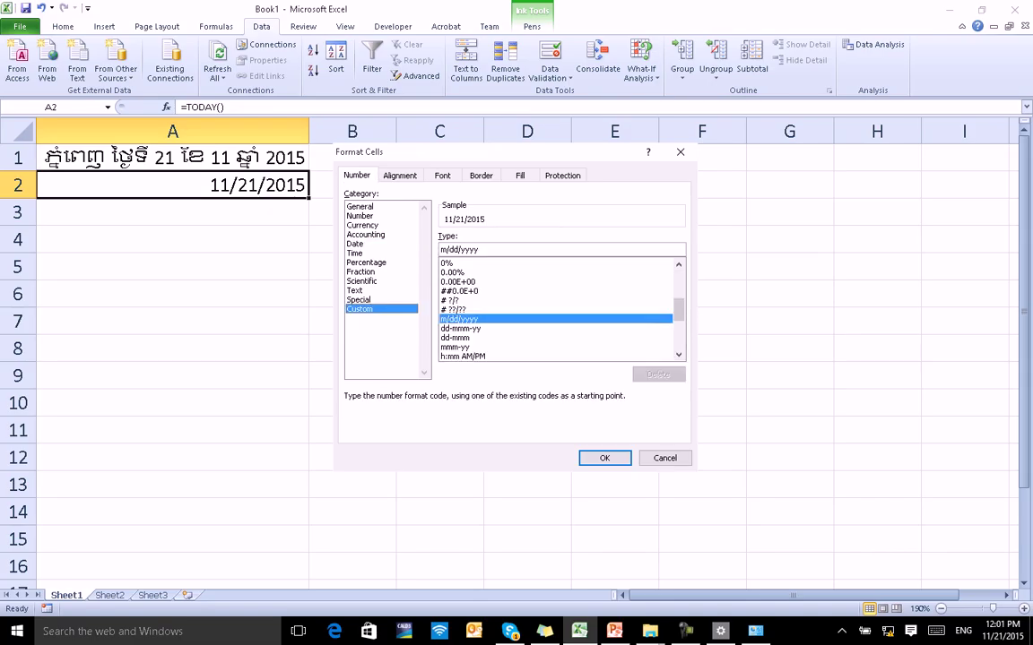
left_click(440, 249)
type("dd")
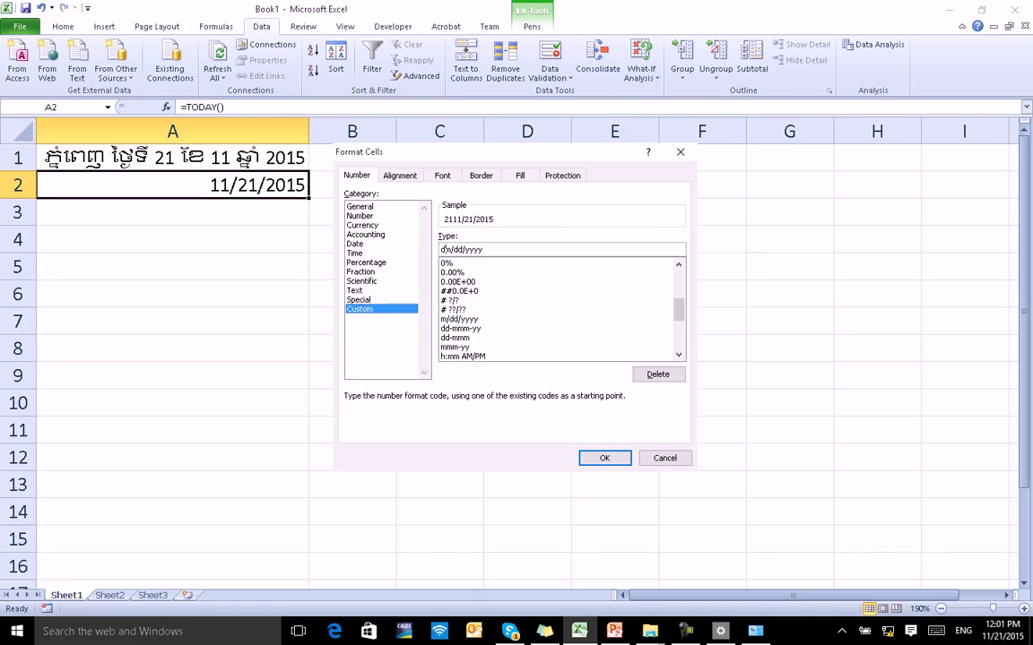
key("BackSpace")
key("BackSpace")
type("P")
Change A2's format code to "Phnom Penh," dd-mmm-yyyy and apply it.
left_click(441, 249)
type("\"")
key("Right")
type("bhn")
key("BackSpace")
key("BackSpace")
key("BackSpace")
type("hnom Penh\"")
left_click(486, 249)
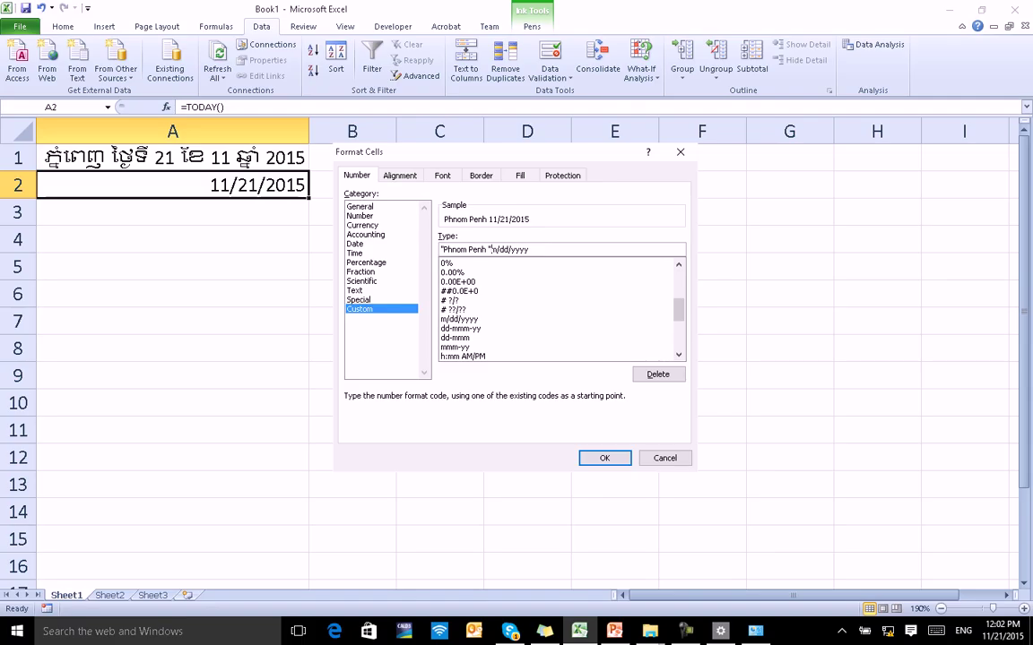
key("BackSpace")
type(",\"")
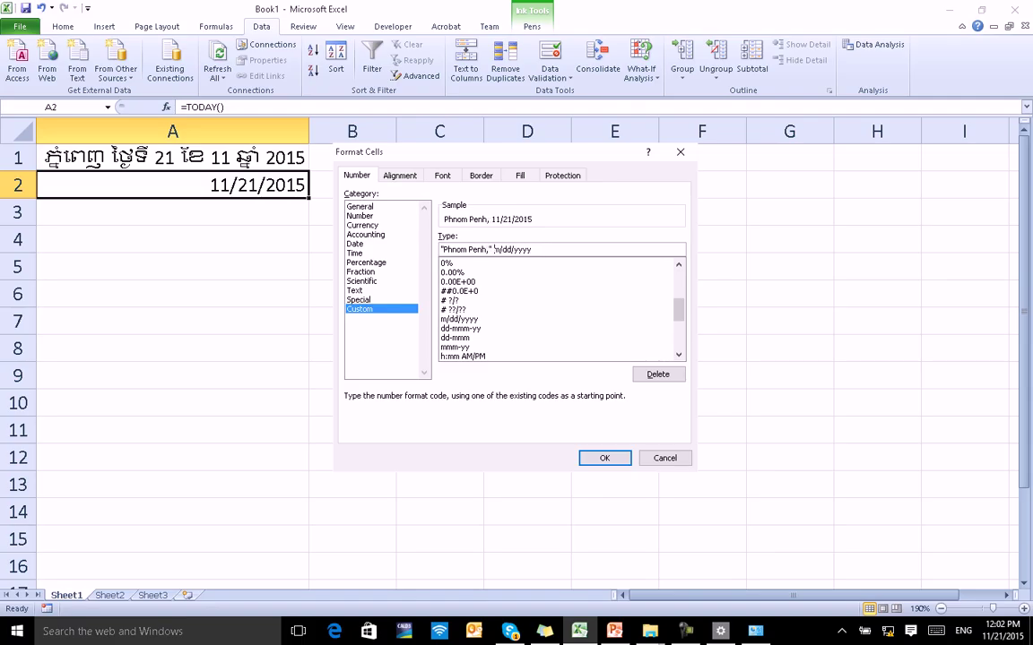
type(" dd-")
type("mm")
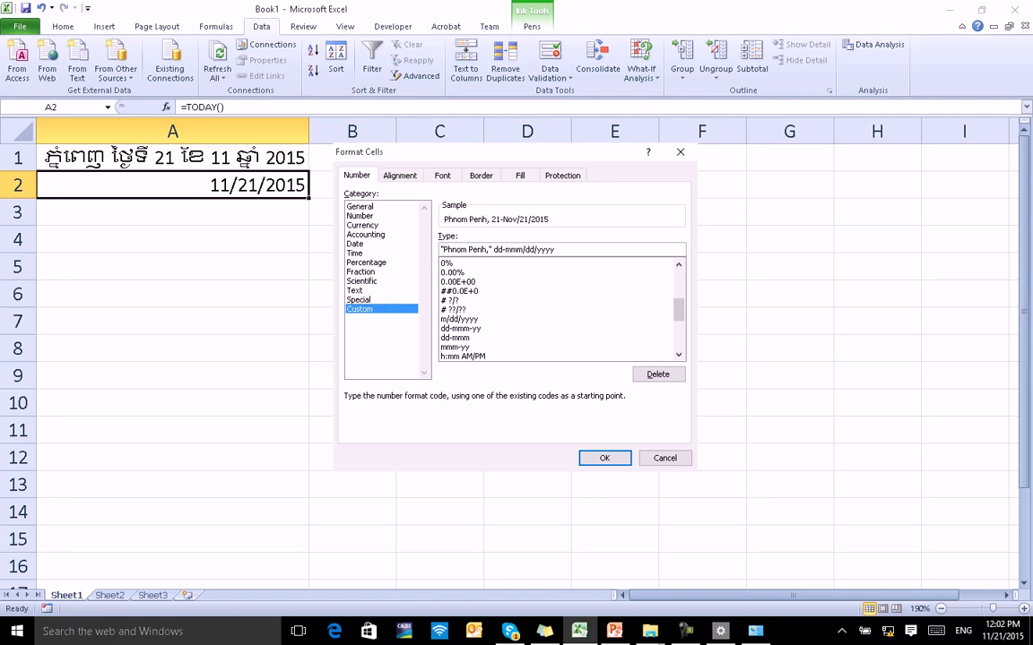
key("Delete")
key("Delete")
key("Delete")
type("-")
key("Return")
key("Up")
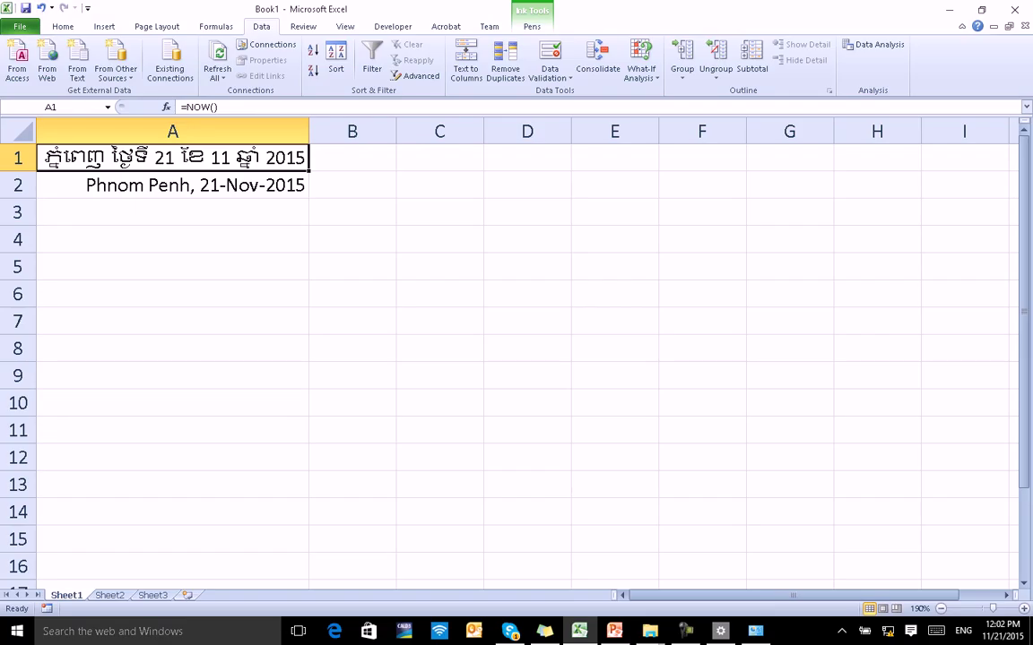
In File Explorer, open the EXCEL CENTER folder on Local Disk (D:).
key("super+e")
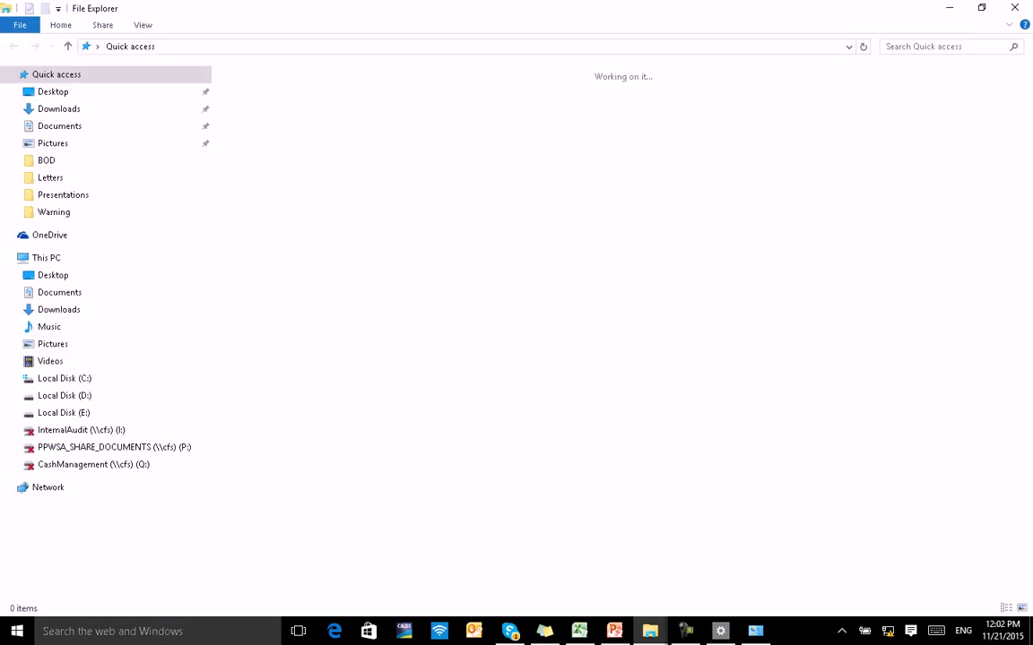
left_click(65, 396)
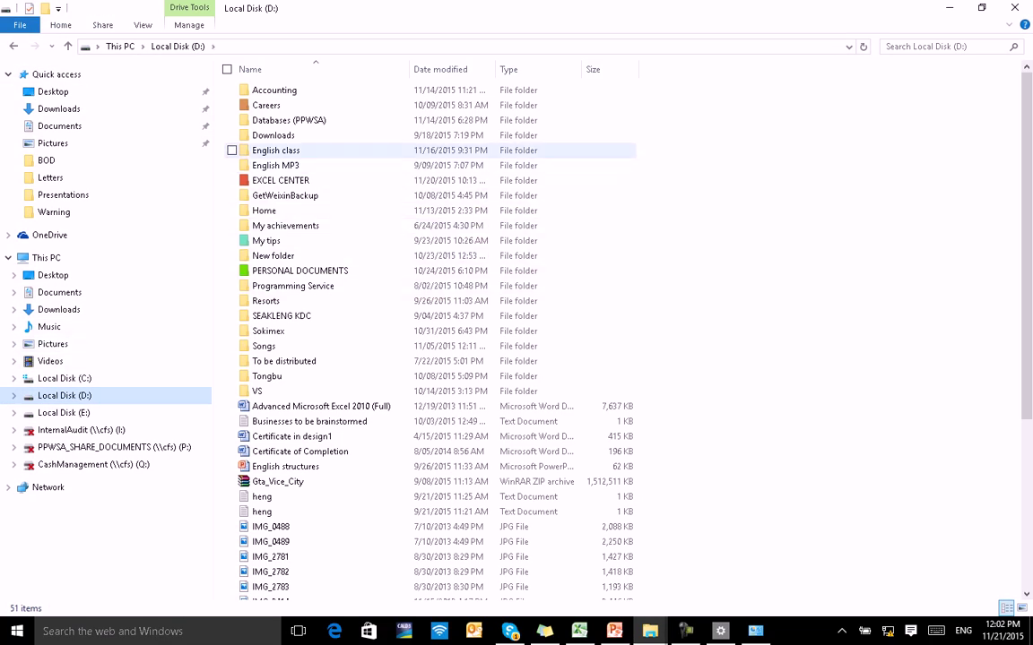
left_click(280, 180)
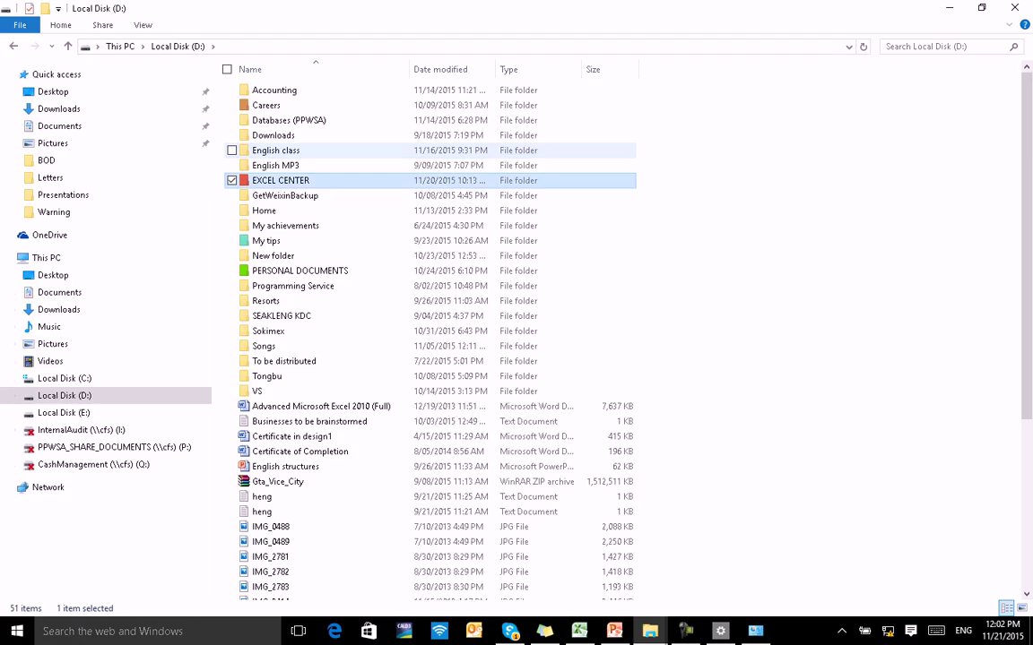
key("Return")
Open the Center Documents folder and move to the Quotation workbook.
key("s")
key("t")
key("p")
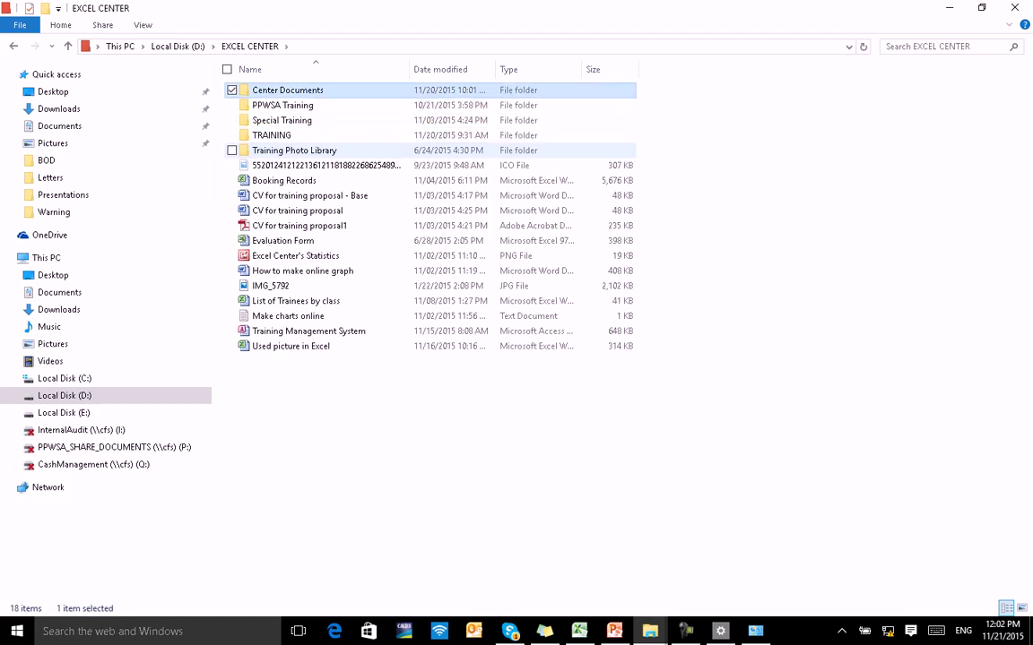
key("c")
key("Return")
key("p")
key("i")
key("i")
key("i")
key("i")
key("Down")
key("Down")
key("Down")
key("Down")
key("Down")
key("Down")
Open Quotation.xlsx and inspect F12's =EDATE(TODAY(),1) and F10's =TODAY() formulas, zoomed in.
key("Return")
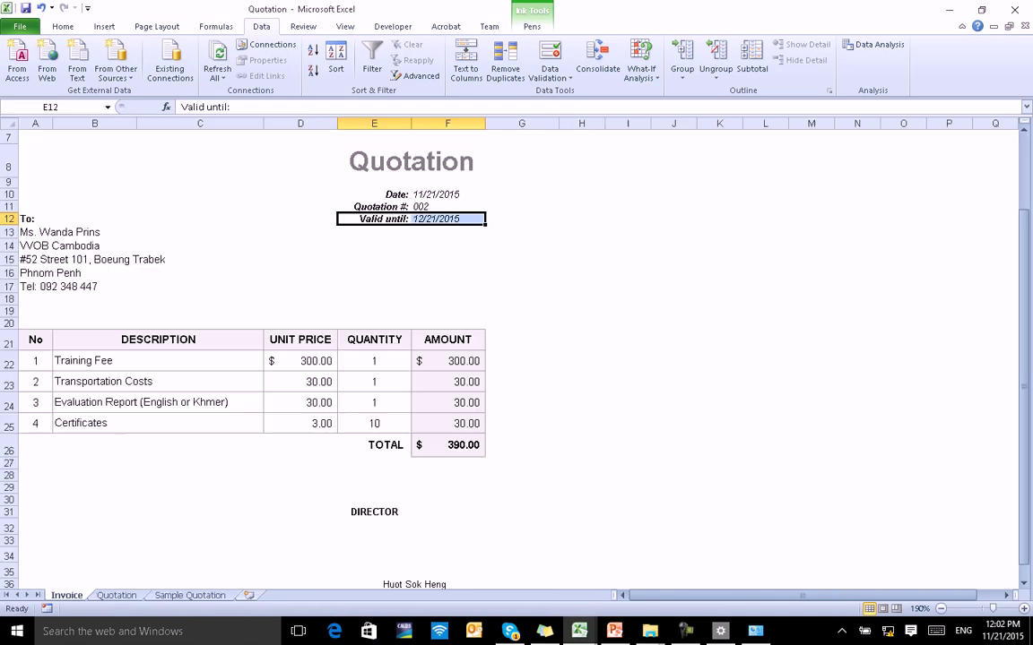
key("shift+Left")
key("Right")
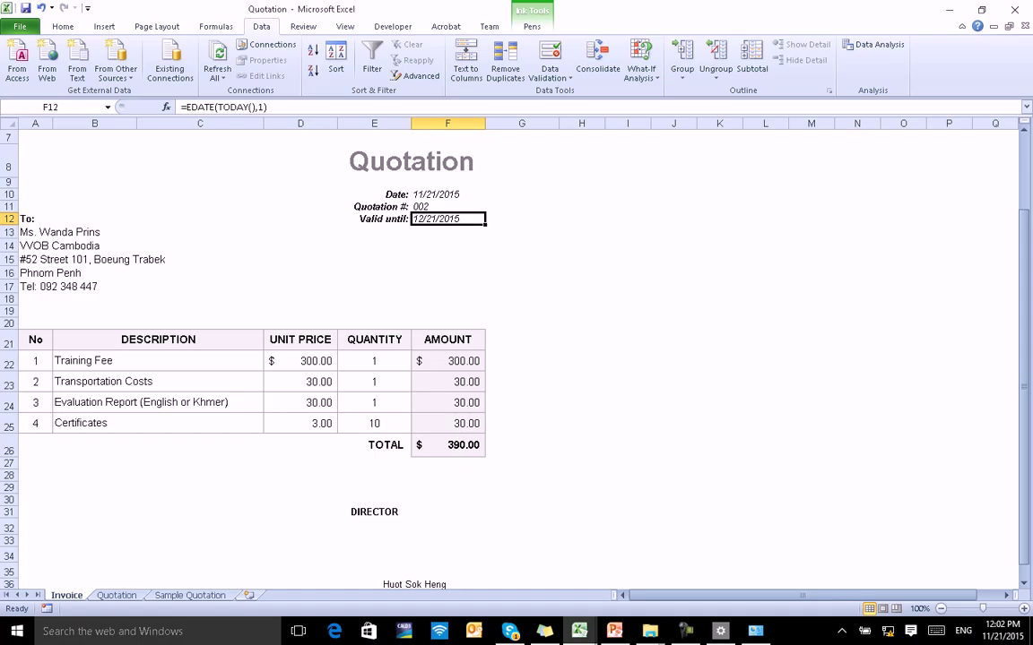
key("Up")
key("Up")
scroll(517, 349, "up", 2)
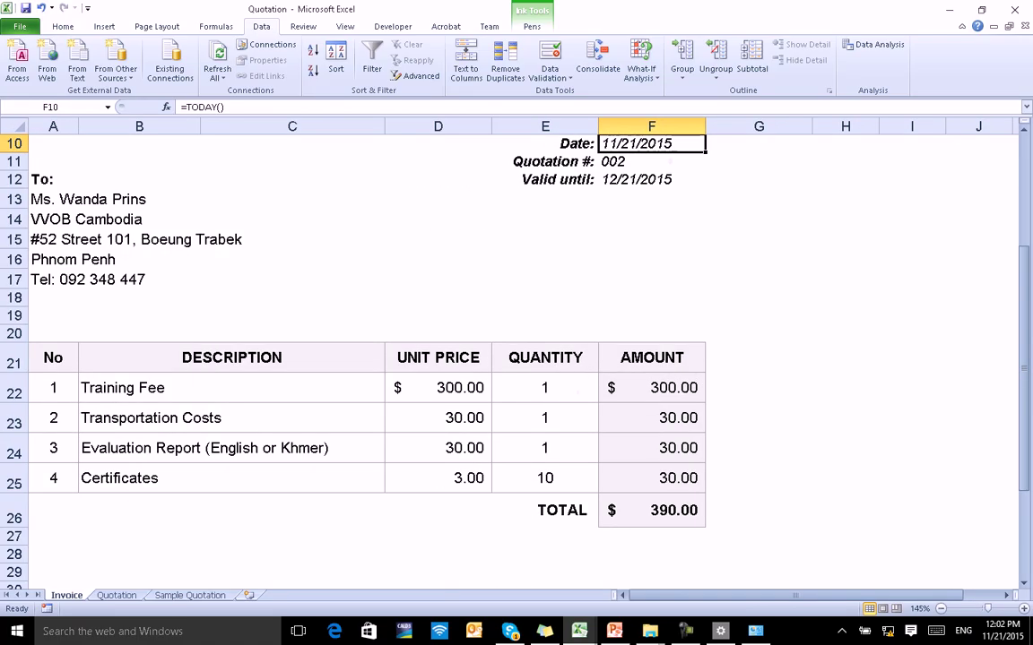
scroll(516, 349, "up", 1)
scroll(516, 350, "up", 1)
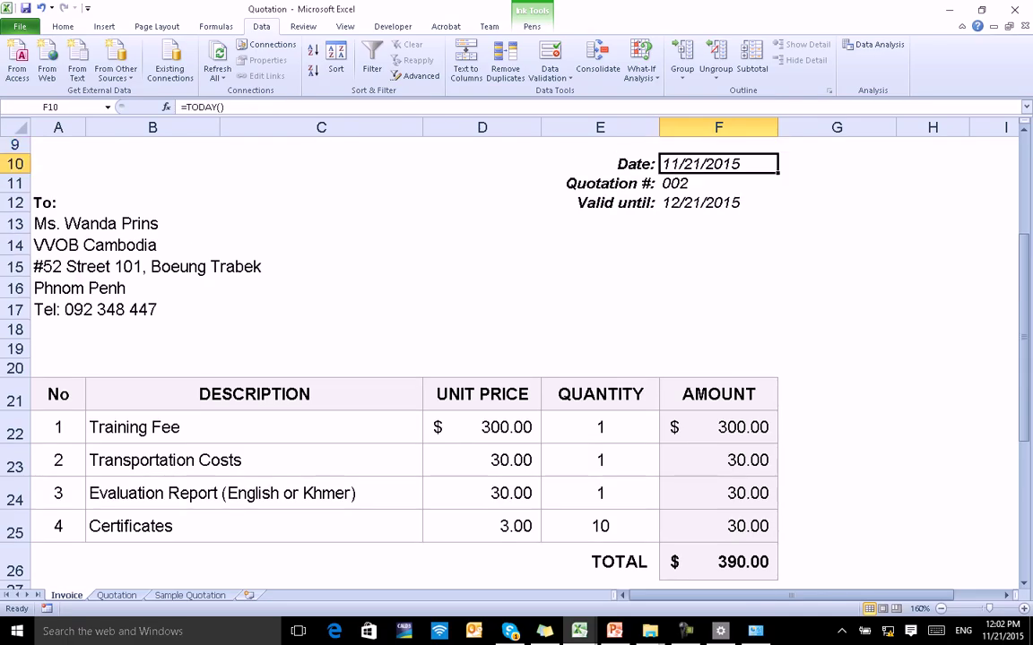